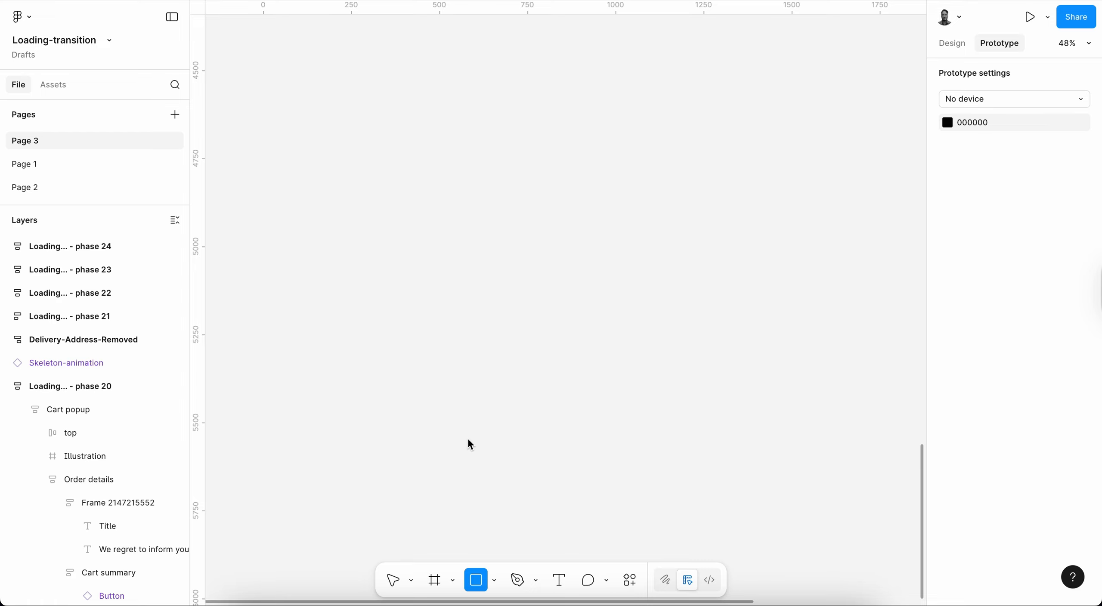
# Draw a frame on the empty canvas and set its size to 320 × 150.
pyautogui.press('f')
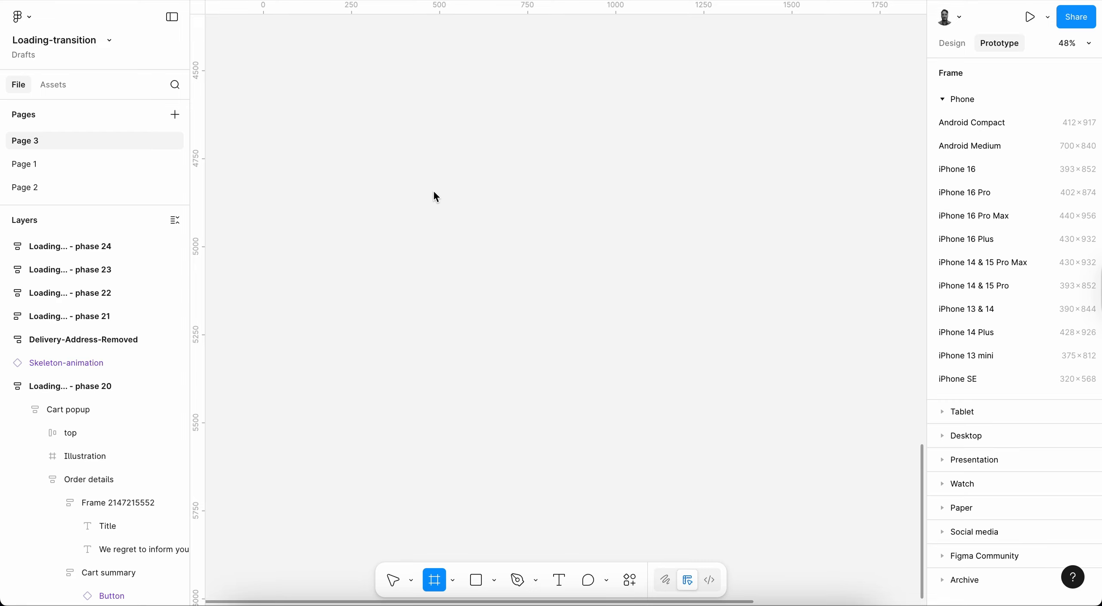
pyautogui.moveTo(433, 191); pyautogui.dragTo(602, 269)
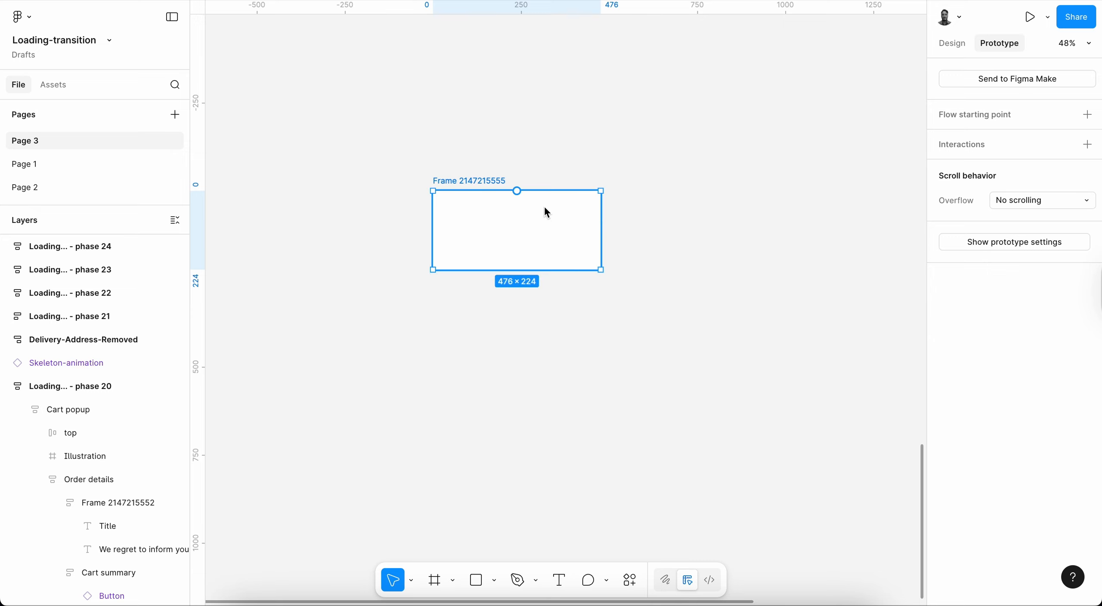
pyautogui.click(952, 43)
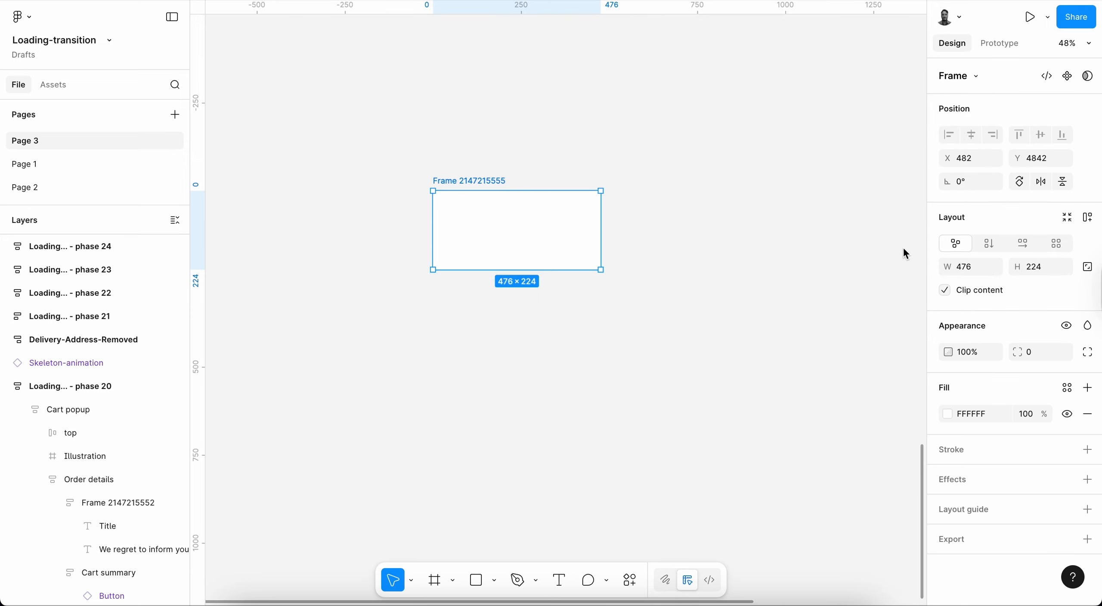
pyautogui.click(971, 273)
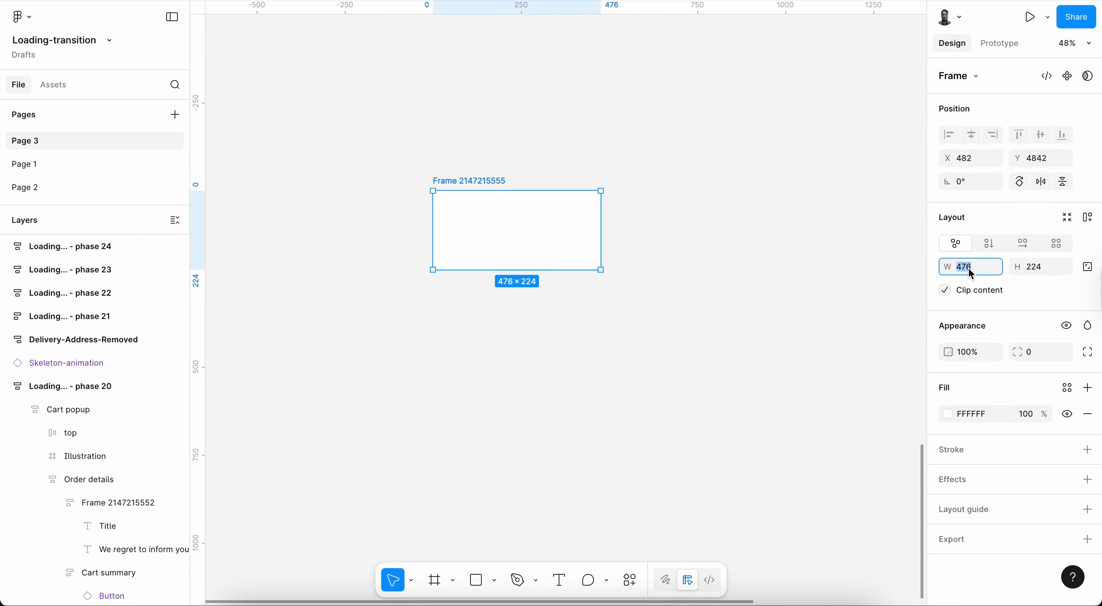
pyautogui.write('320')
pyautogui.press('Tab')
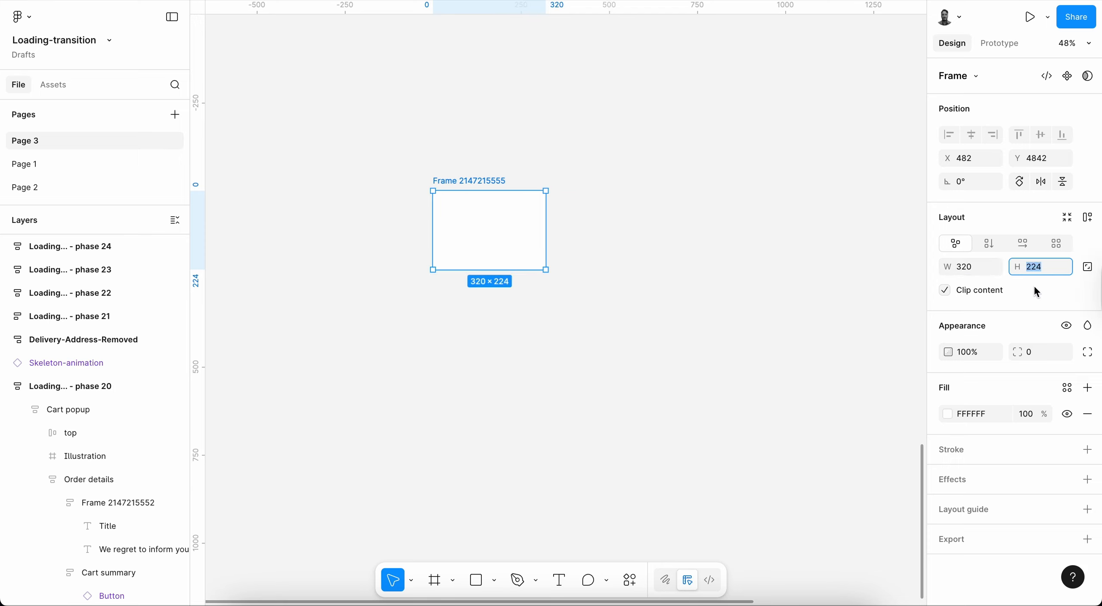
pyautogui.write('150')
pyautogui.press('Return')
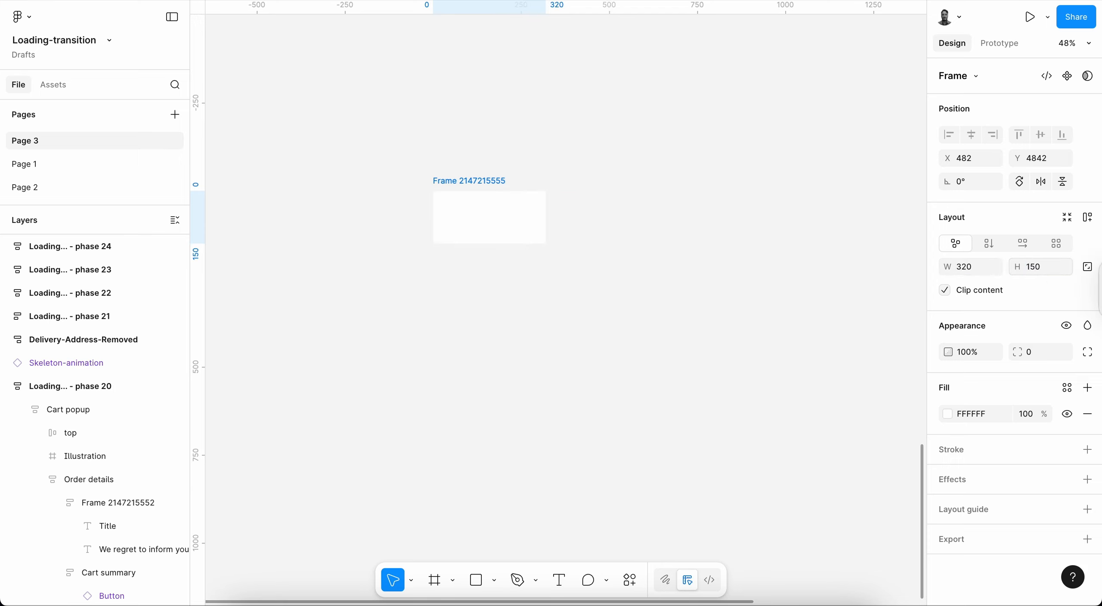
# Change the frame's fill to the light grey F5F5F5.
pyautogui.scroll(3, 560, 242)
pyautogui.hscroll(-2, 559, 242)
pyautogui.scroll(1, 559, 242)
pyautogui.scroll(-2, 559, 242)
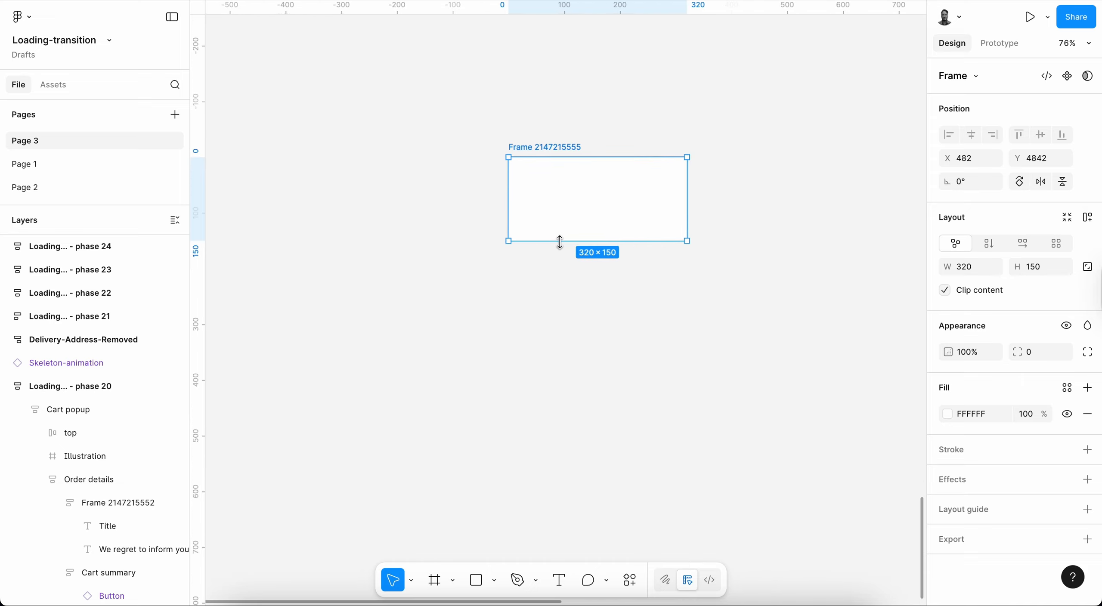
pyautogui.hscroll(1, 559, 242)
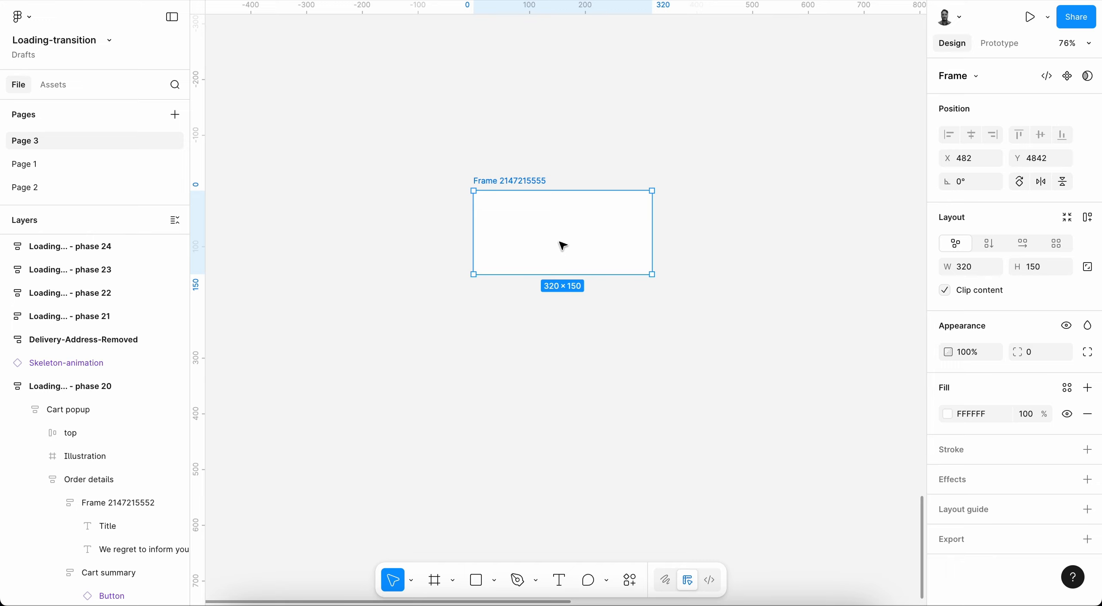
pyautogui.hscroll(-2, 563, 246)
pyautogui.scroll(-1, 563, 246)
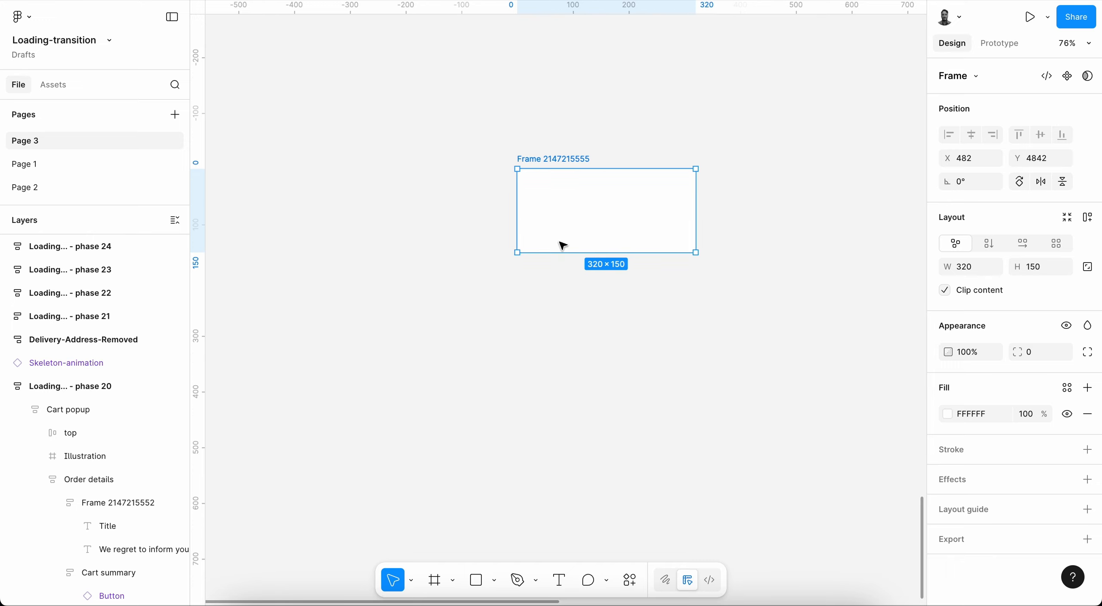
pyautogui.click(947, 414)
pyautogui.click(763, 280)
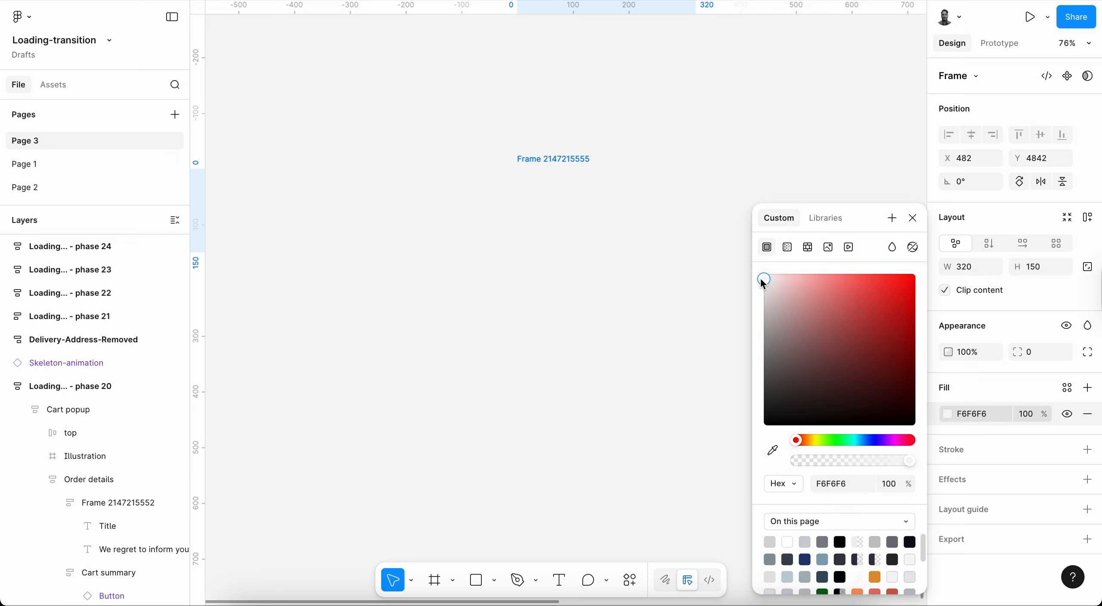
pyautogui.moveTo(762, 282); pyautogui.dragTo(761, 280)
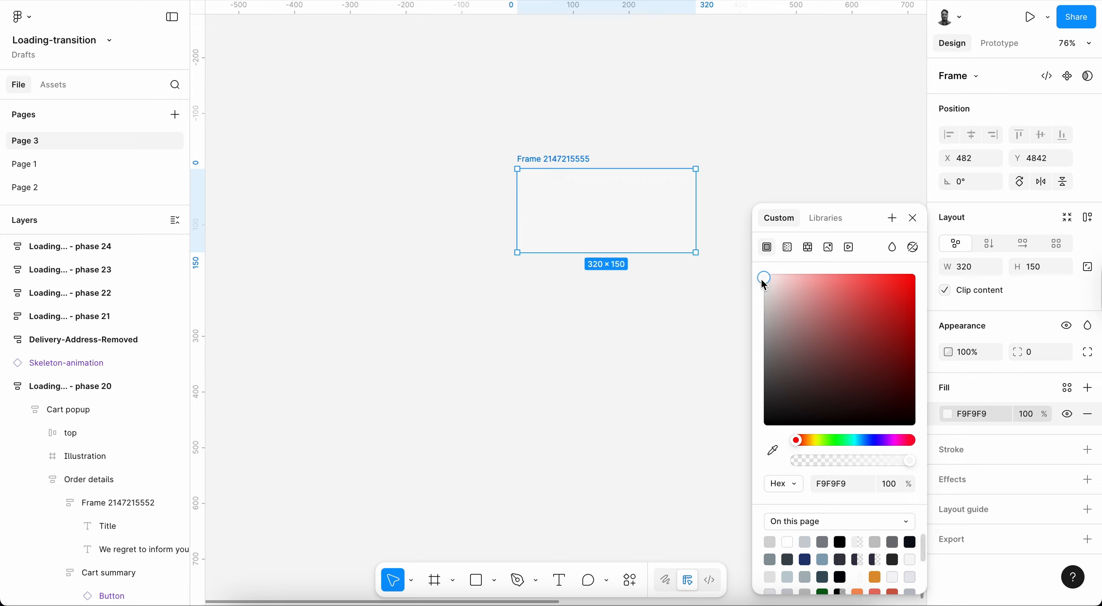
pyautogui.moveTo(762, 282); pyautogui.dragTo(761, 285)
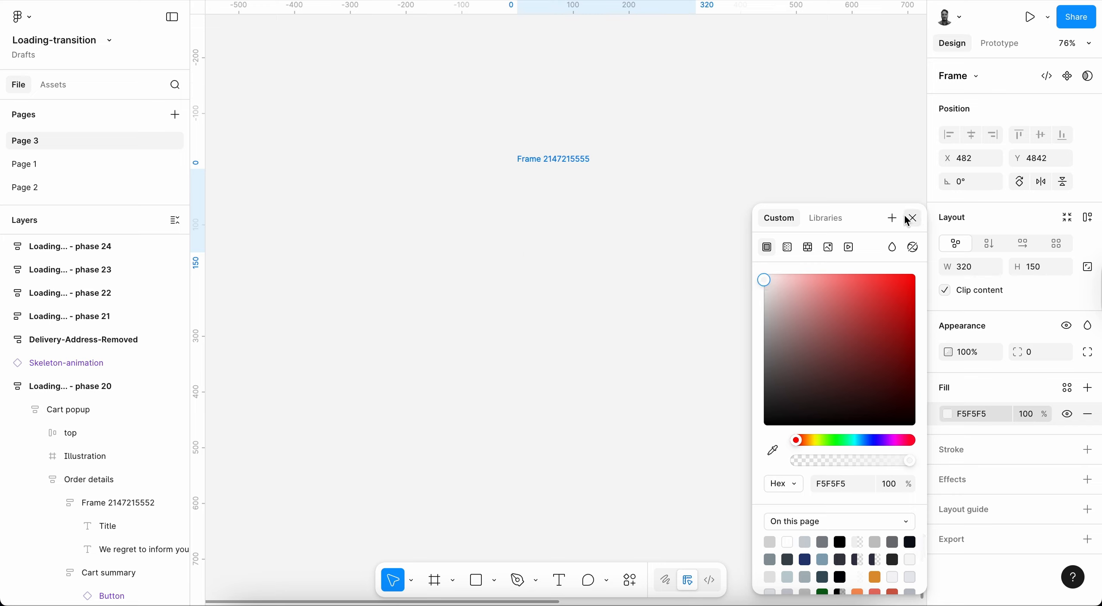
pyautogui.click(913, 219)
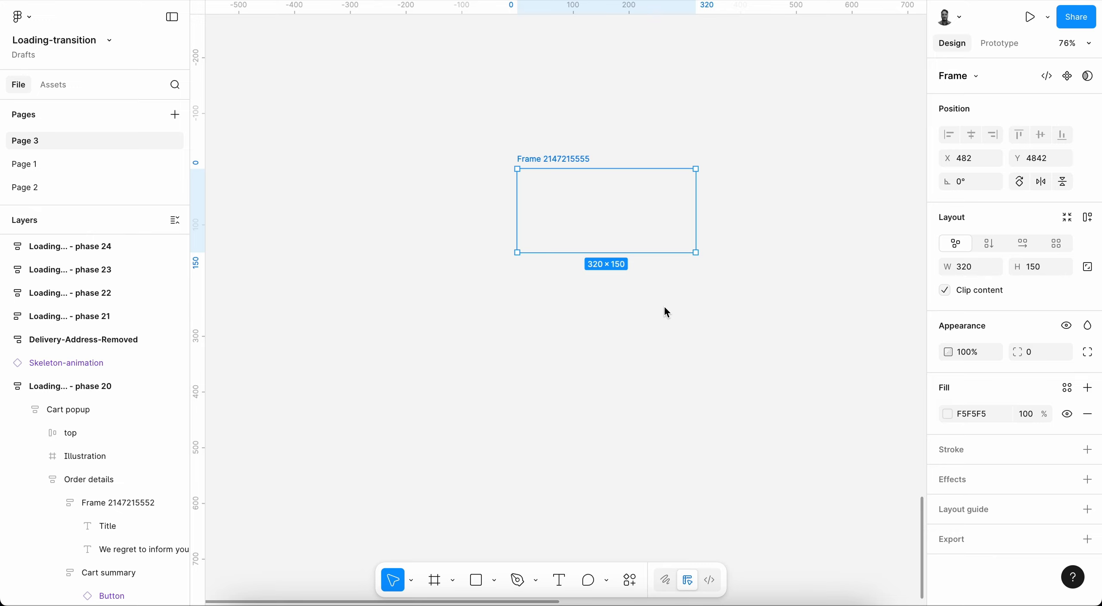
# Draw a rectangle to the left of the frame and resize it to about 323 × 266.
pyautogui.hscroll(-2, 603, 319)
pyautogui.scroll(1, 603, 319)
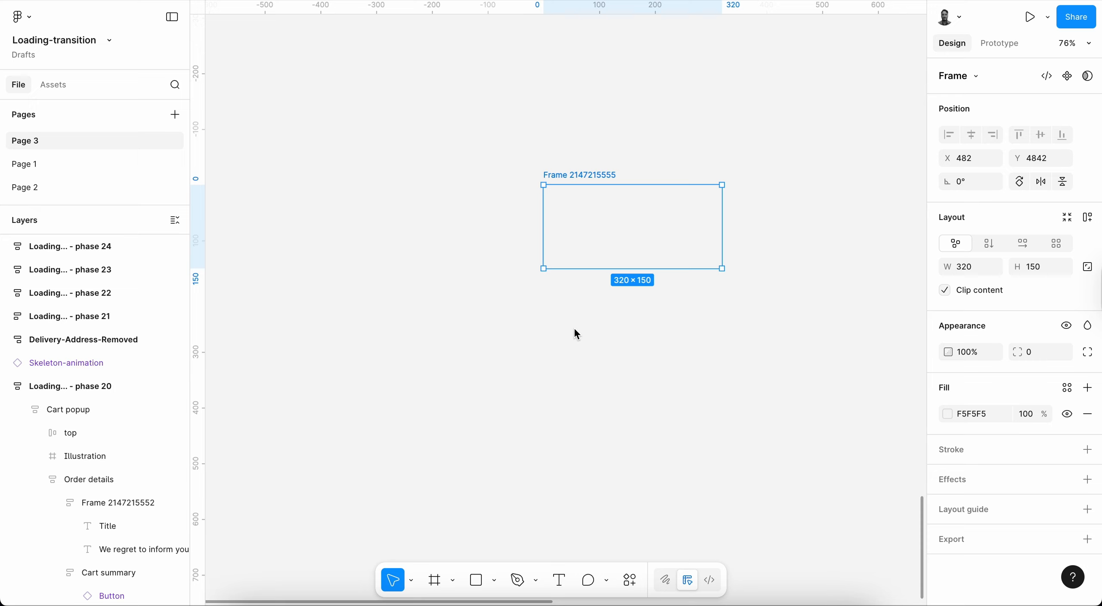
pyautogui.click(607, 581)
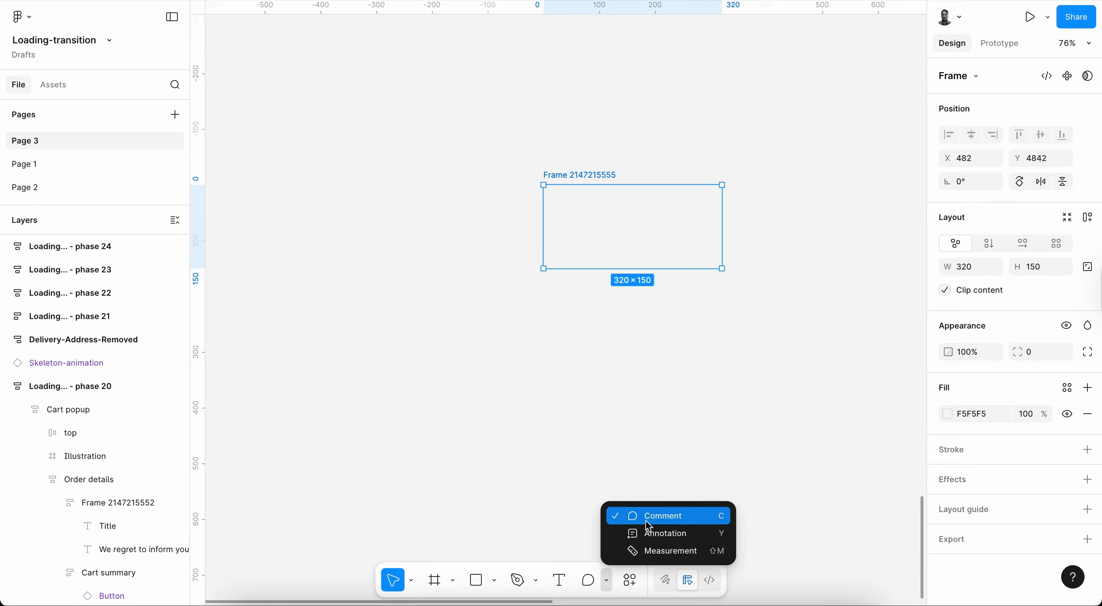
pyautogui.click(478, 583)
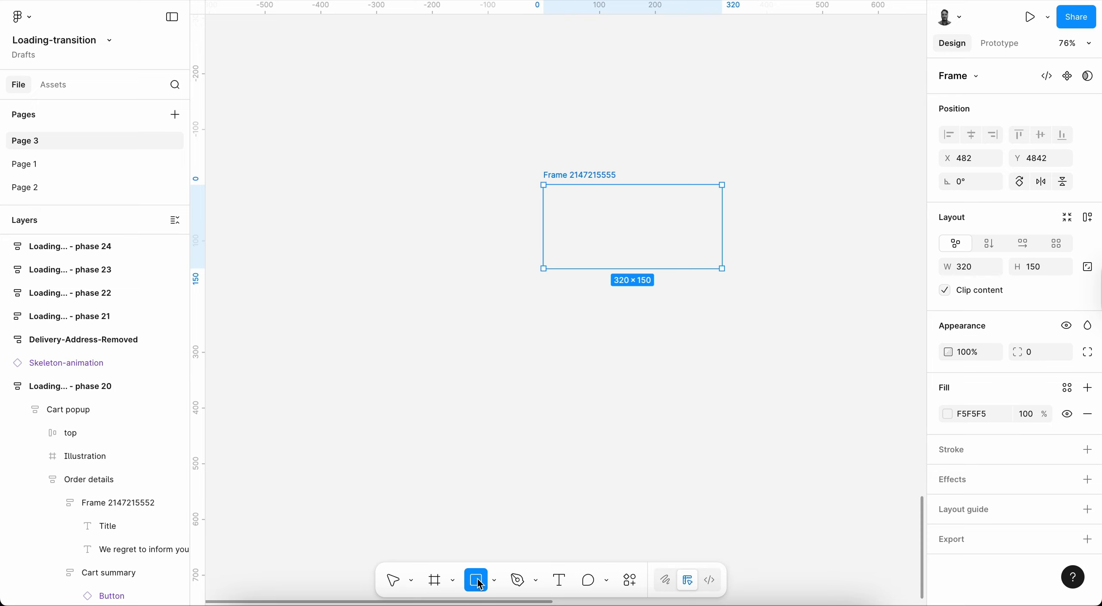
pyautogui.click(343, 155)
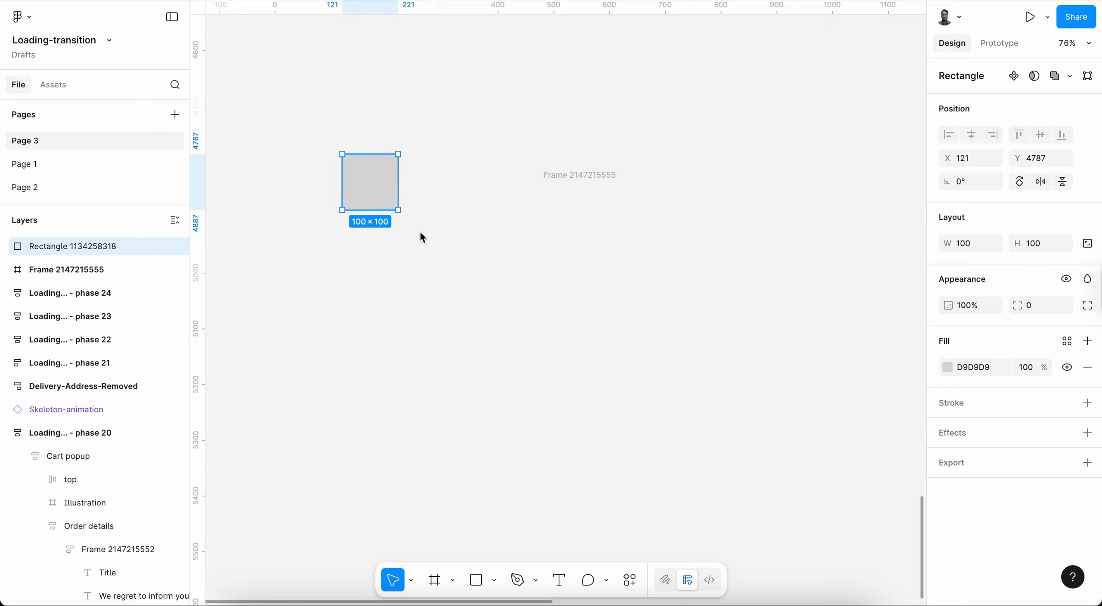
pyautogui.moveTo(396, 208); pyautogui.dragTo(488, 313)
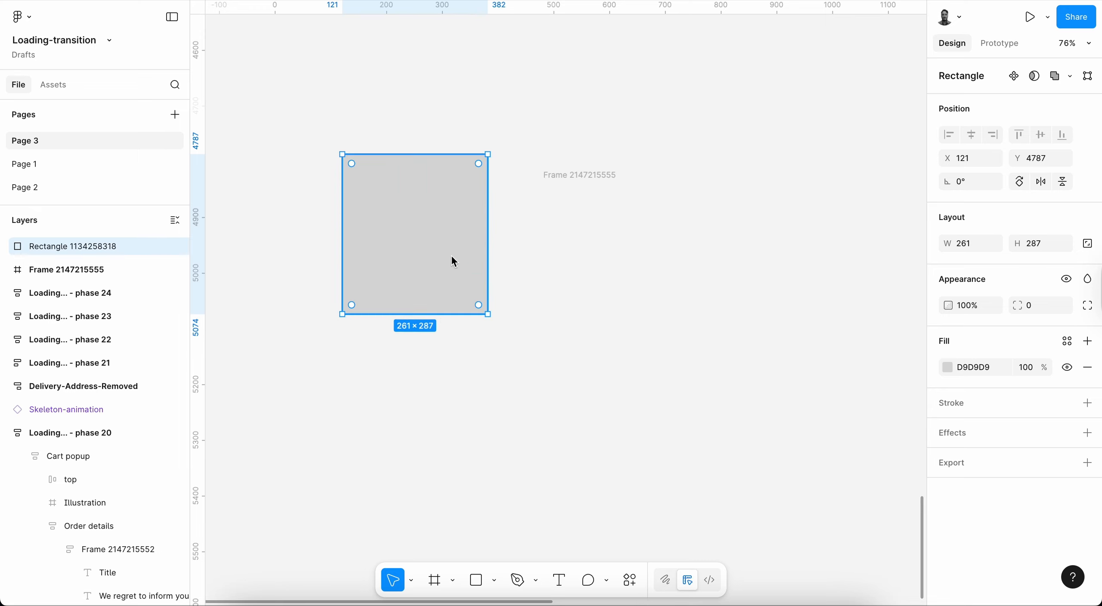
pyautogui.moveTo(451, 254); pyautogui.dragTo(419, 244)
pyautogui.moveTo(315, 238); pyautogui.dragTo(280, 239)
pyautogui.click(568, 175)
pyautogui.click(399, 284)
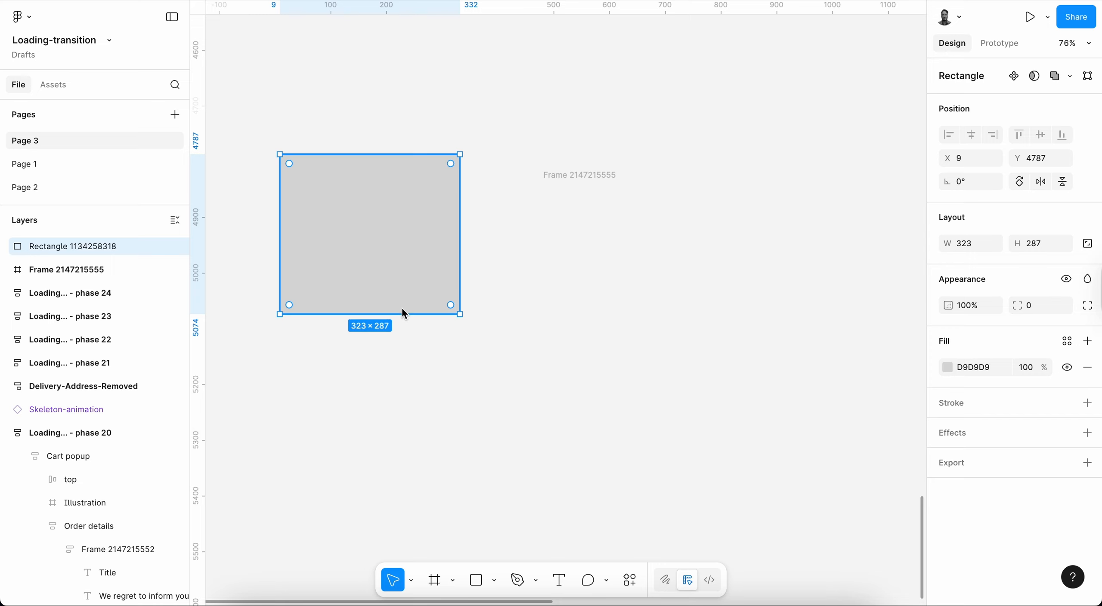
pyautogui.moveTo(405, 313); pyautogui.dragTo(405, 302)
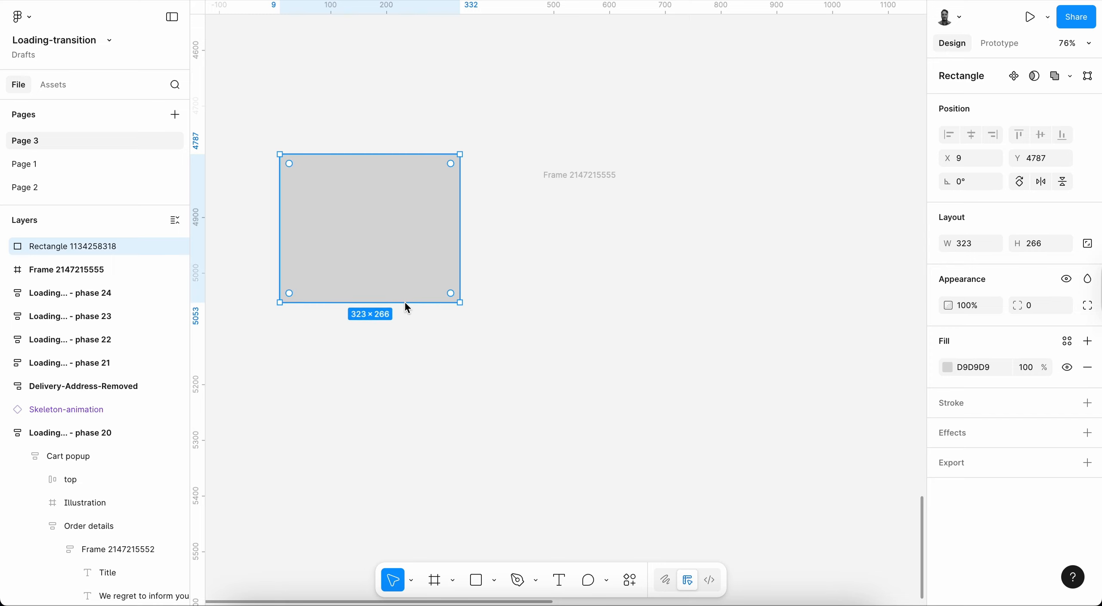
# Move the rectangle closer to the frame, to about X 79 and Y 4784.
pyautogui.moveTo(384, 246); pyautogui.dragTo(417, 246)
pyautogui.press('alt')
pyautogui.hotkey('shift', 'Right')
pyautogui.hotkey('shift', 'Right')
pyautogui.hotkey('shift', 'Right')
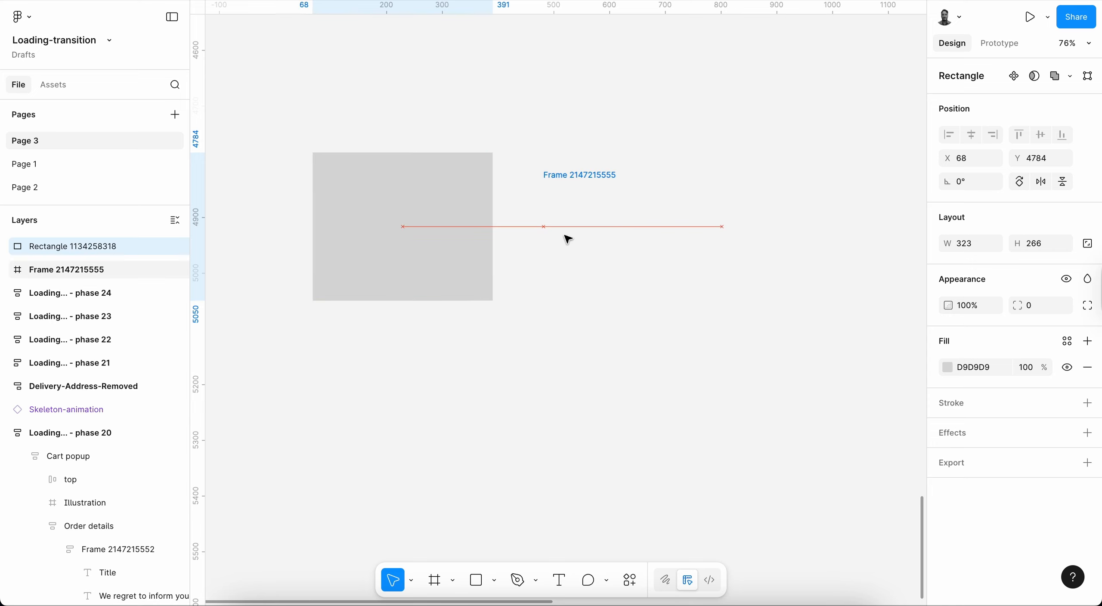
pyautogui.press('Right')
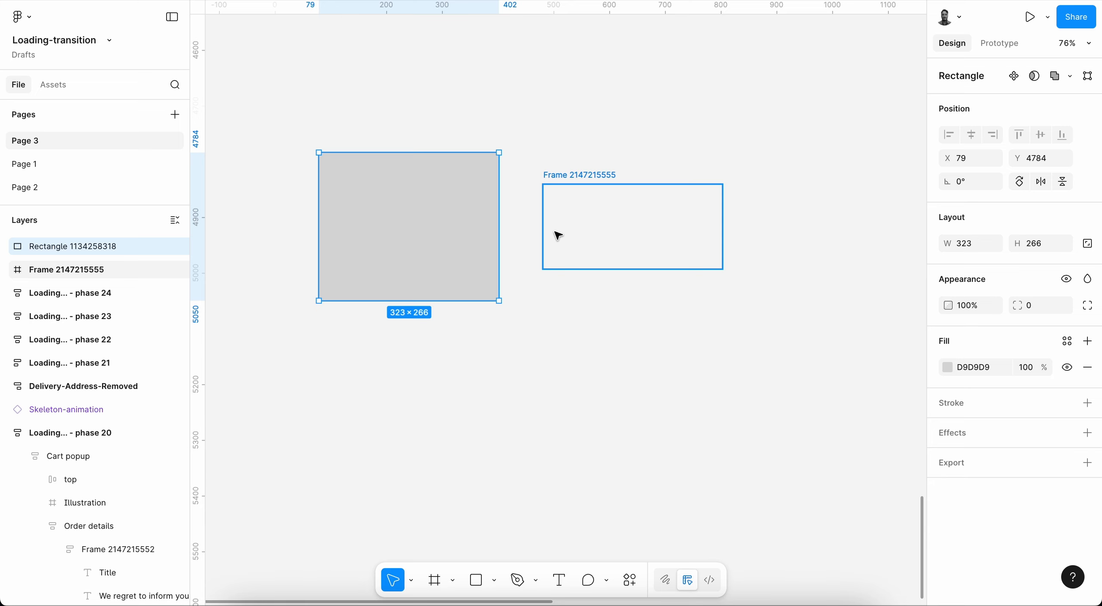
# Change the rectangle's fill to a linear gradient and add a stop at 50% coloured EBEBEB.
pyautogui.click(949, 366)
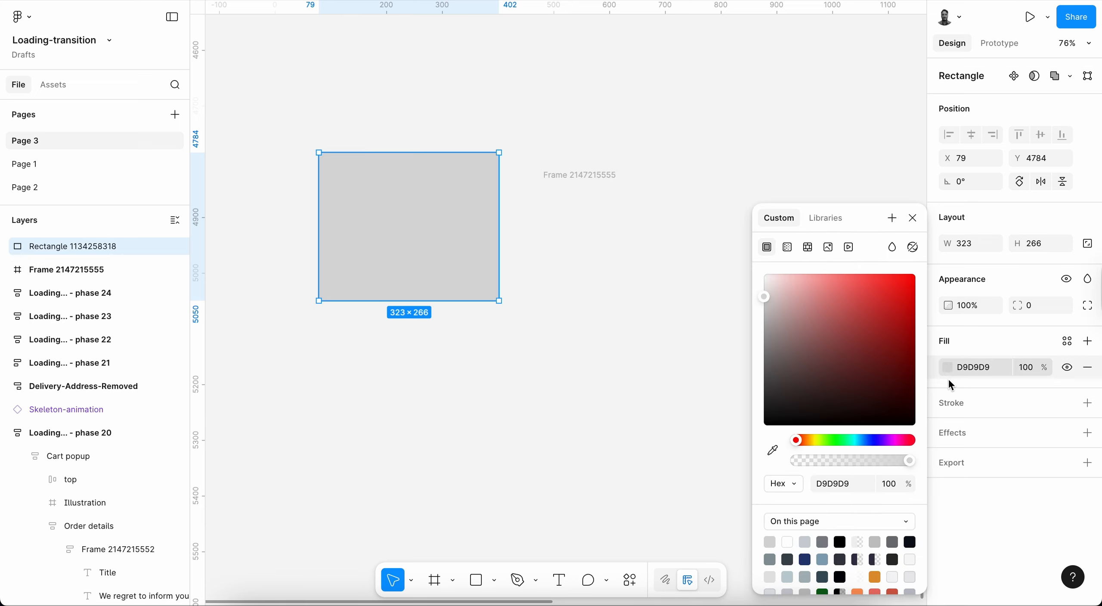
pyautogui.click(787, 248)
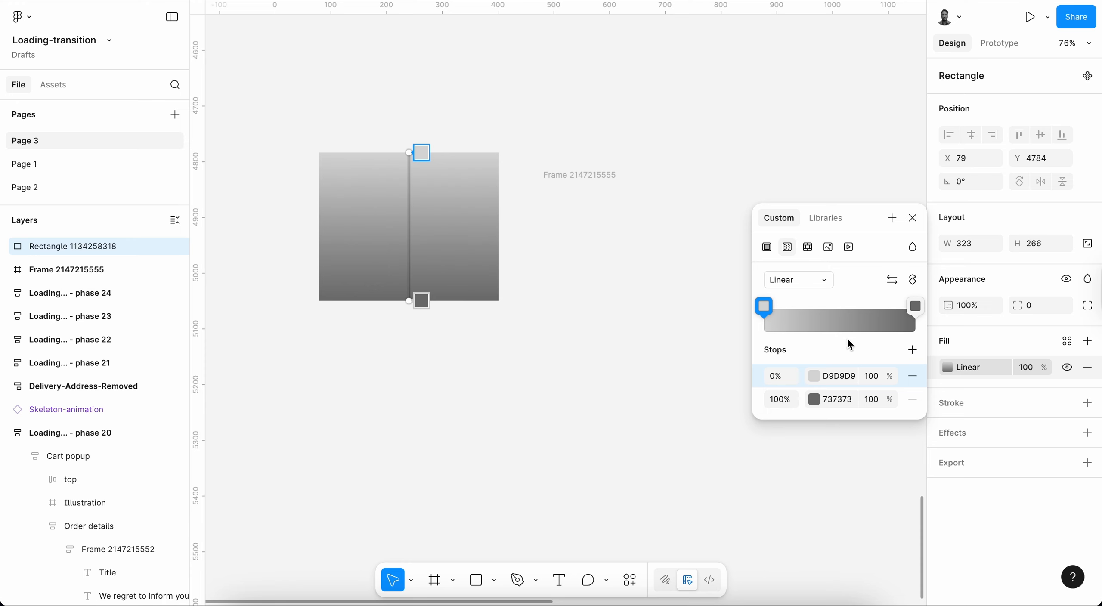
pyautogui.click(913, 350)
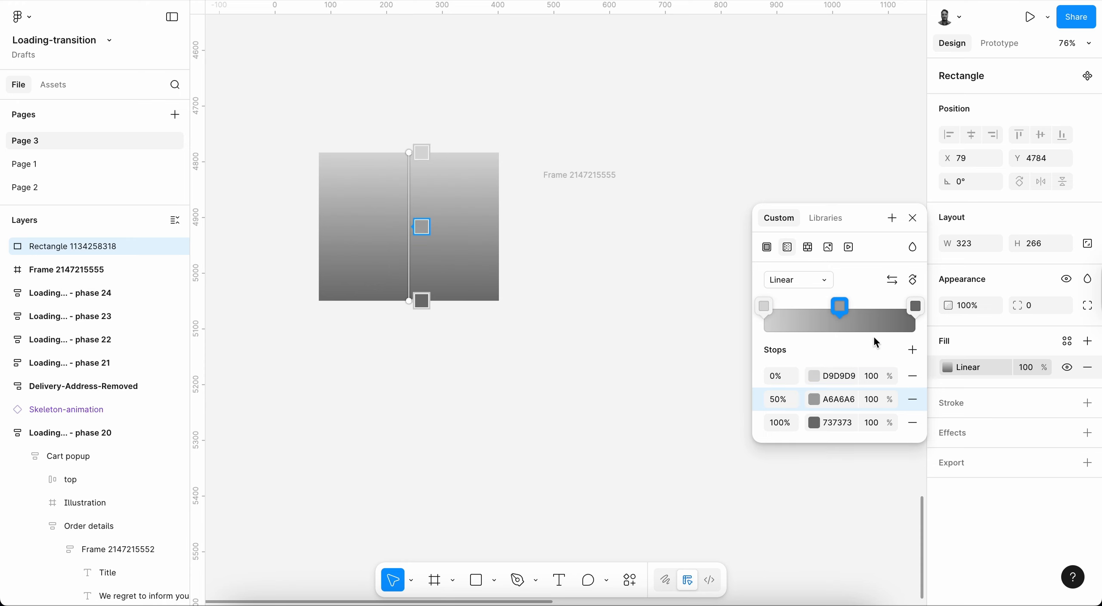
pyautogui.click(842, 312)
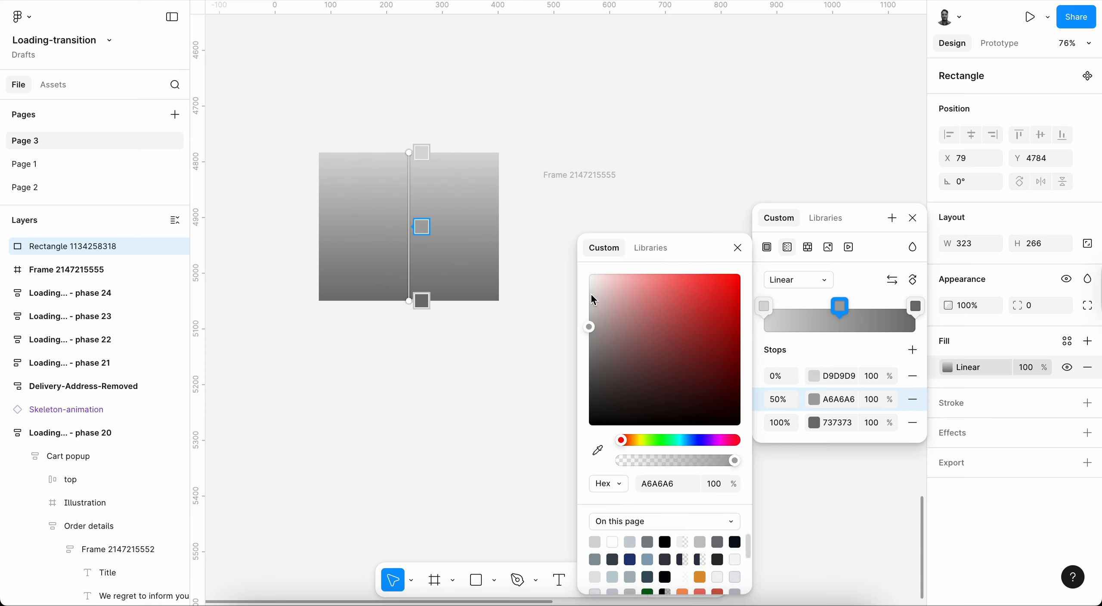
pyautogui.moveTo(591, 303); pyautogui.dragTo(589, 292)
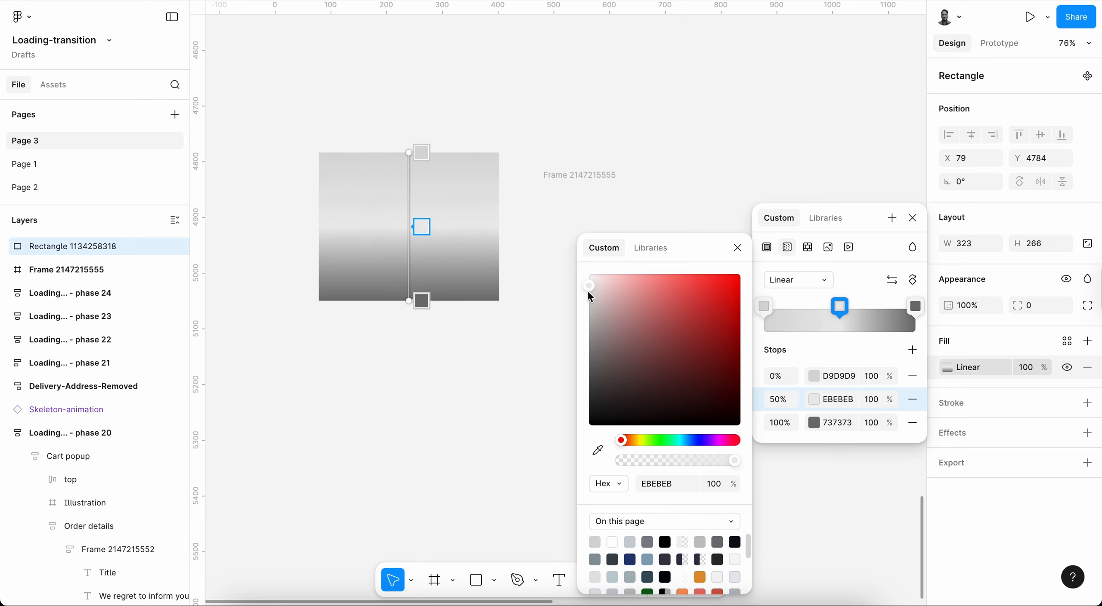
pyautogui.click(738, 248)
# Set the gradient's 0% stop to white FFFFFF with 0% opacity.
pyautogui.click(795, 375)
pyautogui.click(813, 376)
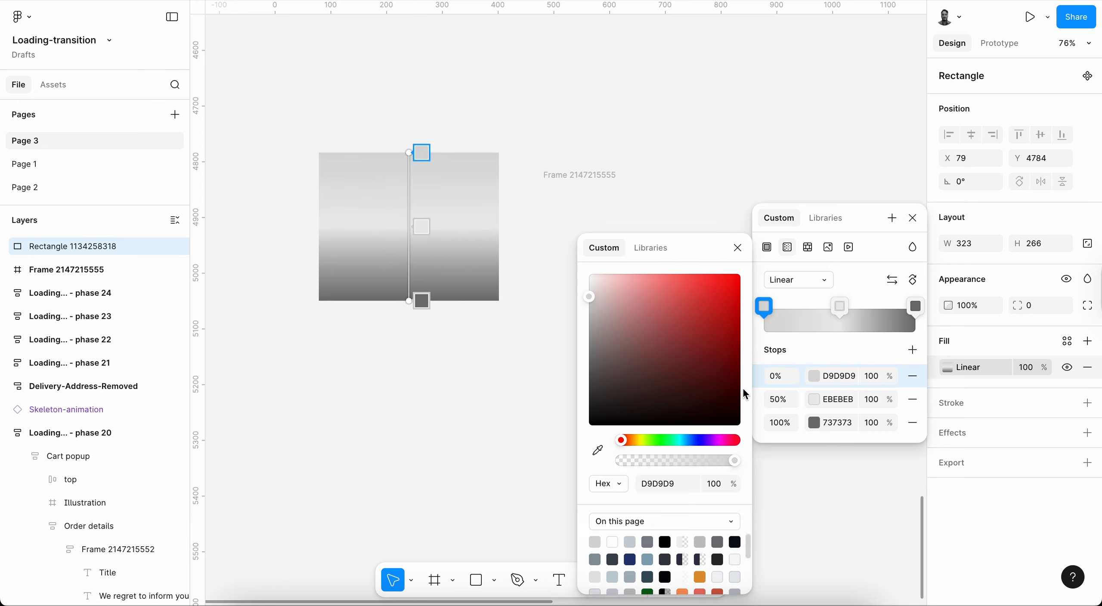
pyautogui.click(614, 303)
pyautogui.moveTo(613, 308); pyautogui.dragTo(573, 250)
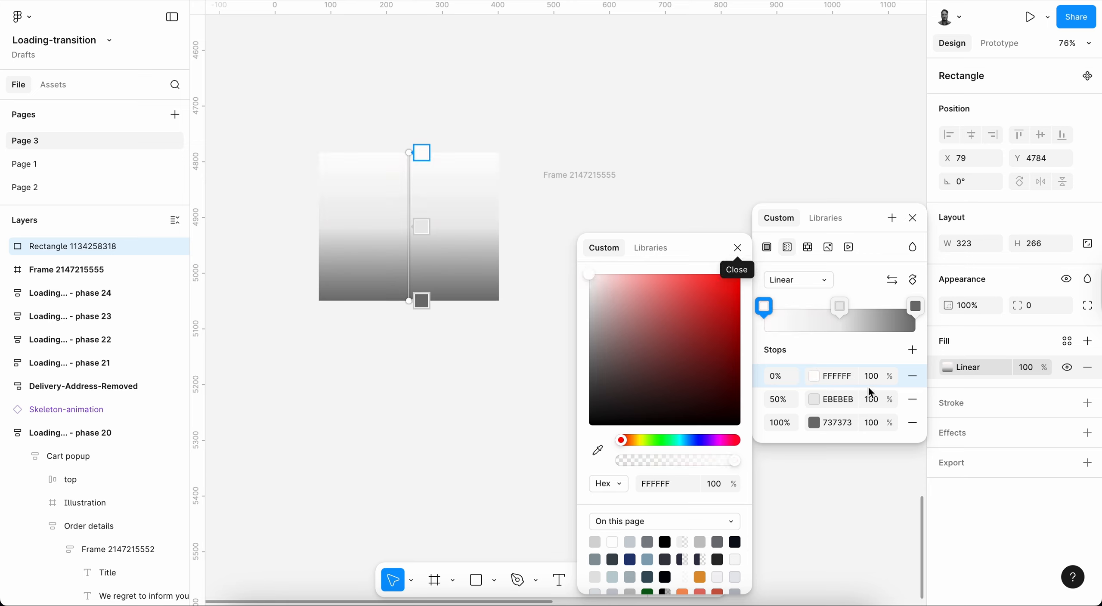
pyautogui.click(878, 378)
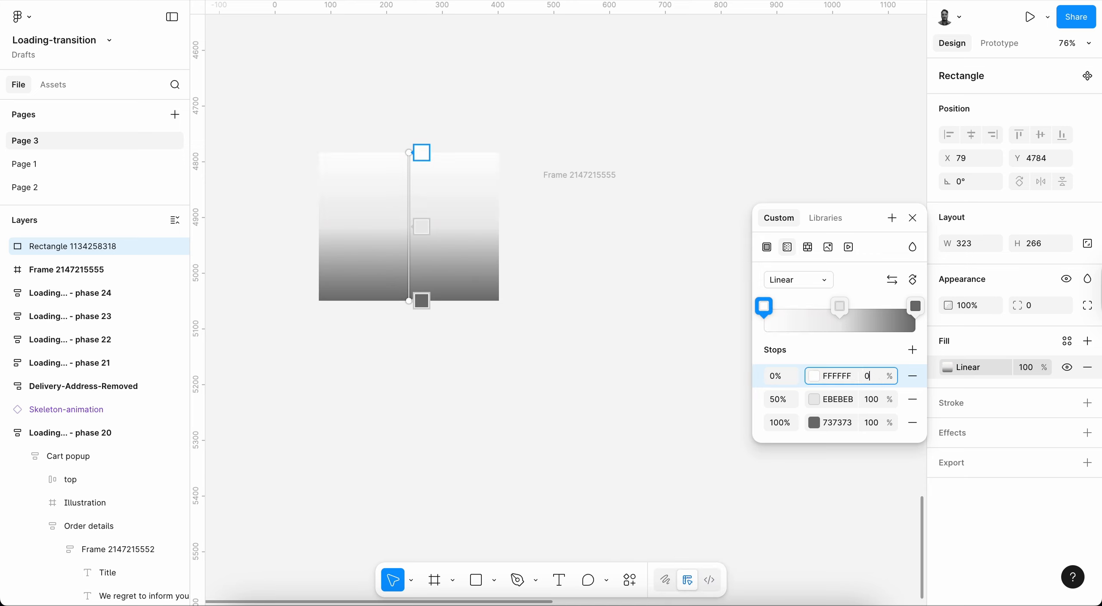
pyautogui.write('0')
# Set the gradient's 100% stop to white FFFFFF with 0% opacity.
pyautogui.click(916, 307)
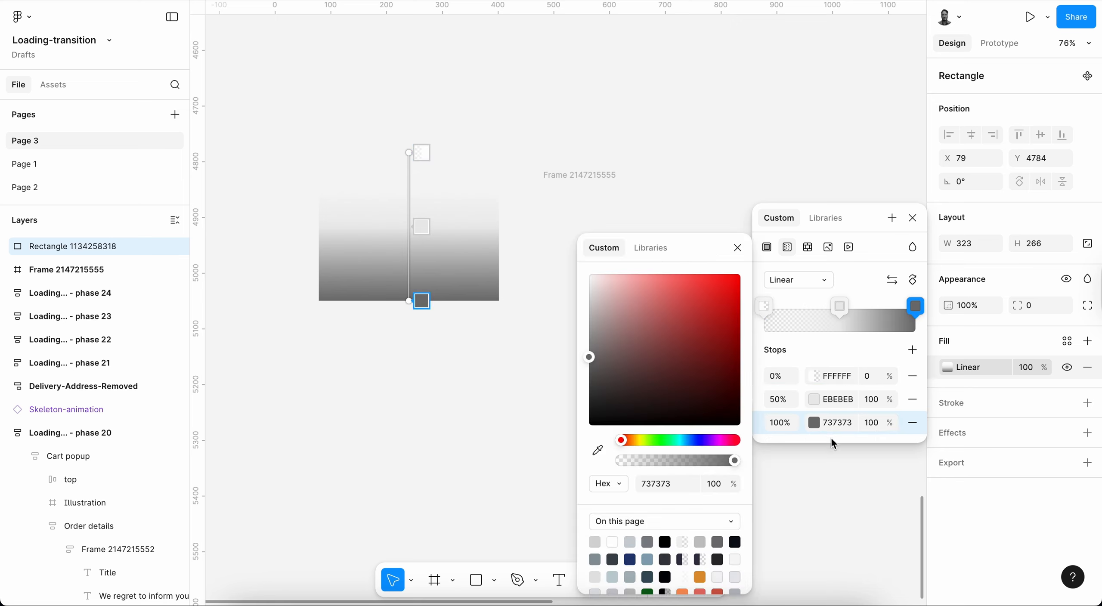
pyautogui.click(814, 421)
pyautogui.click(813, 425)
pyautogui.moveTo(610, 307); pyautogui.dragTo(545, 185)
pyautogui.click(738, 248)
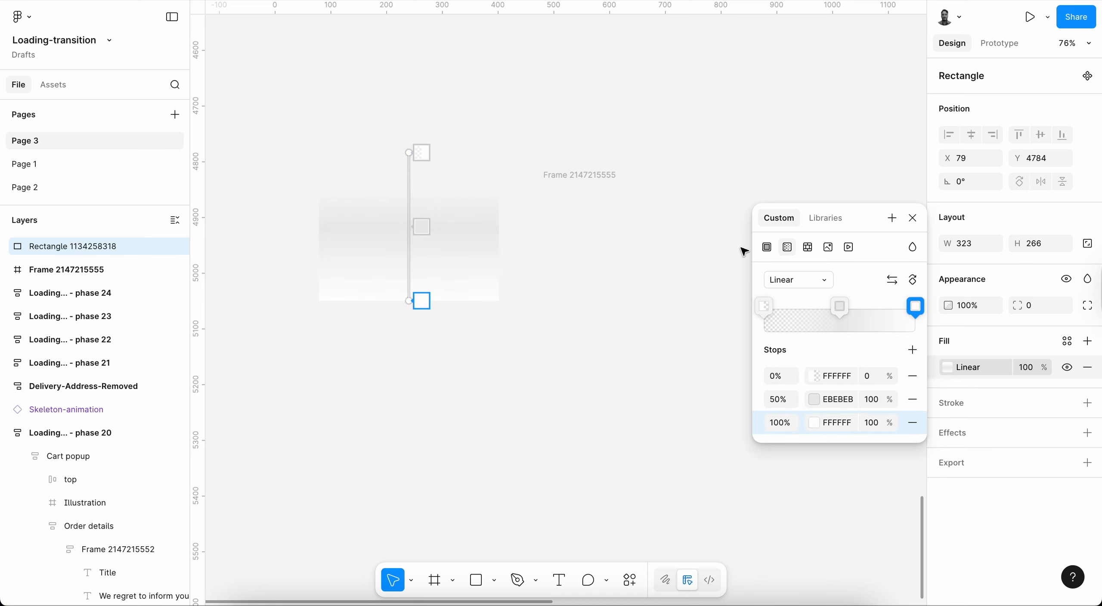
pyautogui.click(871, 422)
pyautogui.write('0')
pyautogui.press('Return')
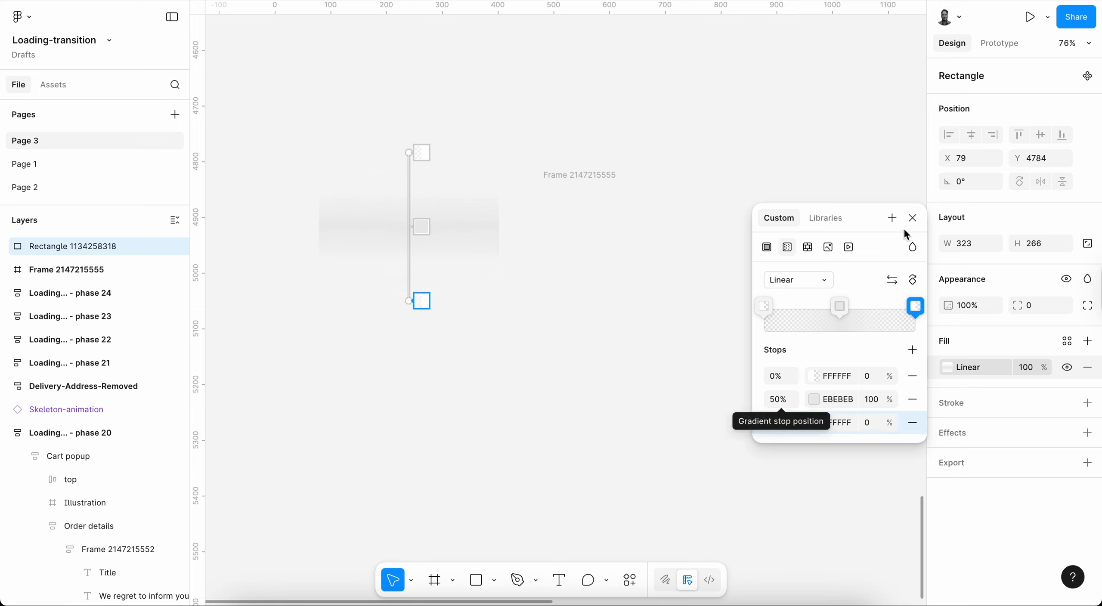
pyautogui.click(913, 218)
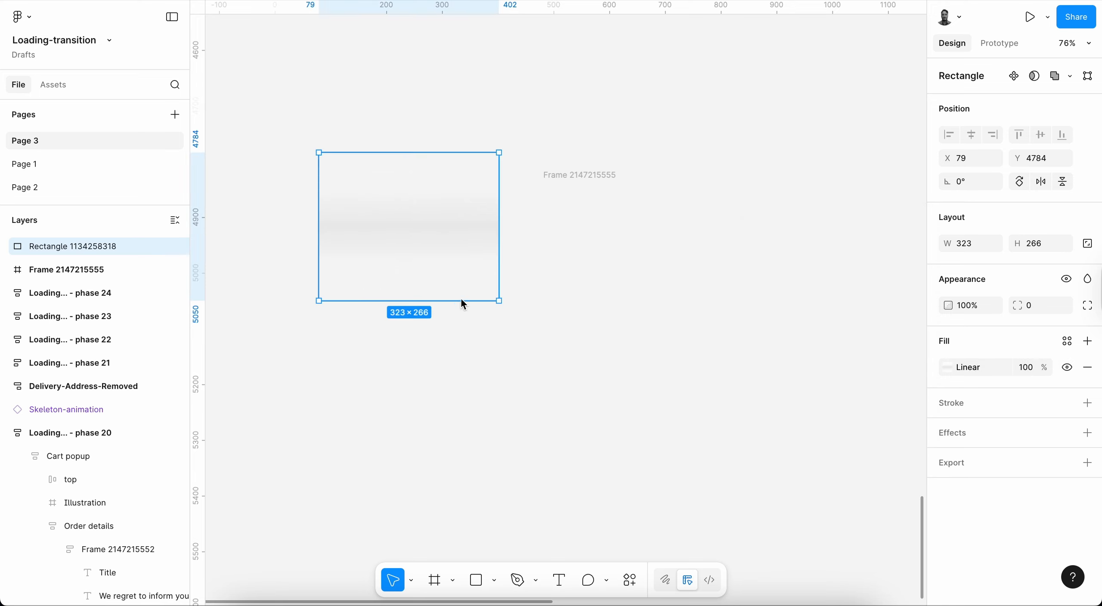
# Reorient the rectangle's linear gradient so it runs roughly horizontally, from its left edge towards its right side.
pyautogui.click(949, 368)
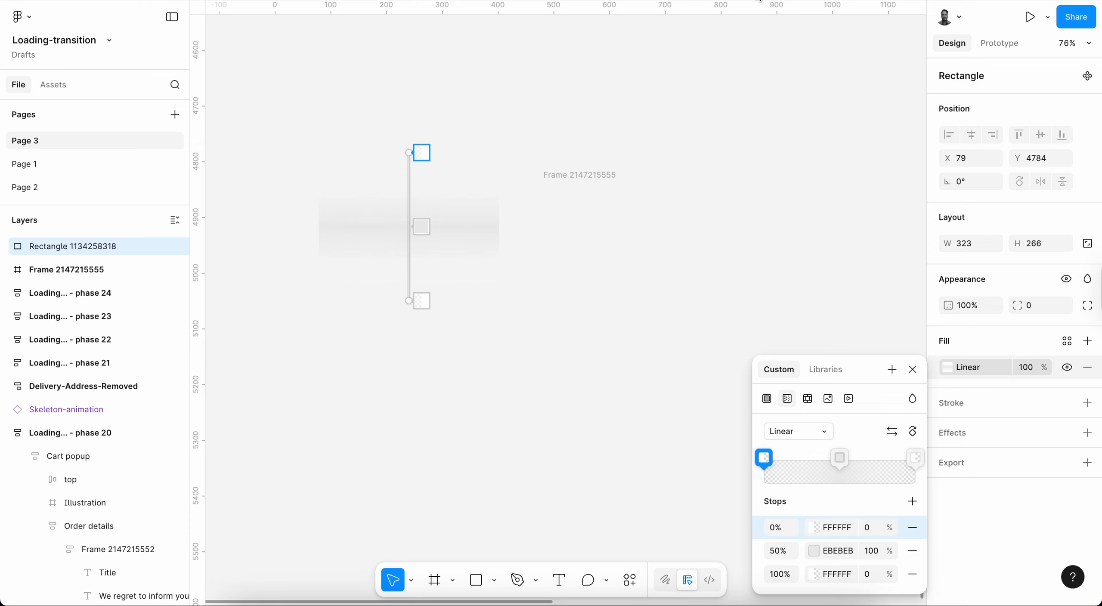
pyautogui.scroll(-3, 663, 321)
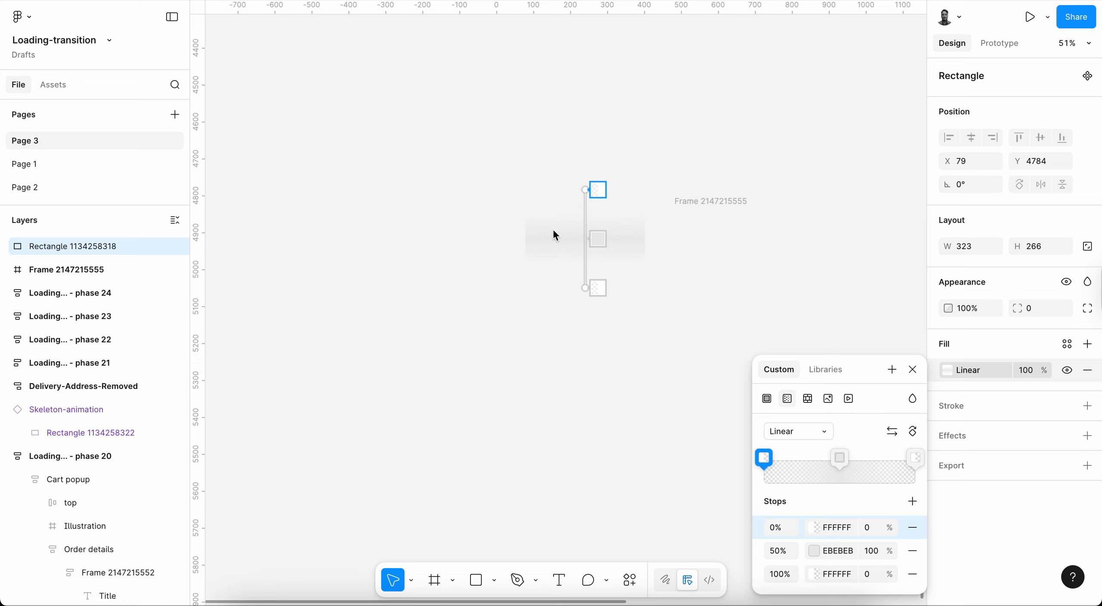
pyautogui.click(586, 202)
pyautogui.press('Delete')
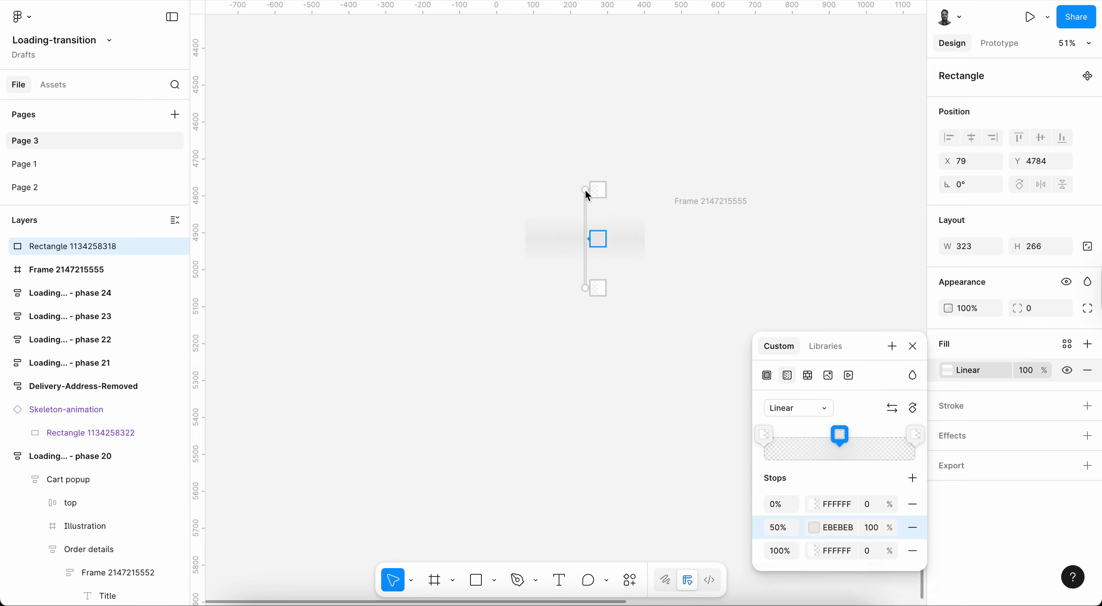
pyautogui.moveTo(585, 190); pyautogui.dragTo(527, 253)
pyautogui.moveTo(585, 287); pyautogui.dragTo(610, 252)
pyautogui.scroll(3, 585, 295)
pyautogui.scroll(-2, 583, 296)
pyautogui.scroll(3, 583, 295)
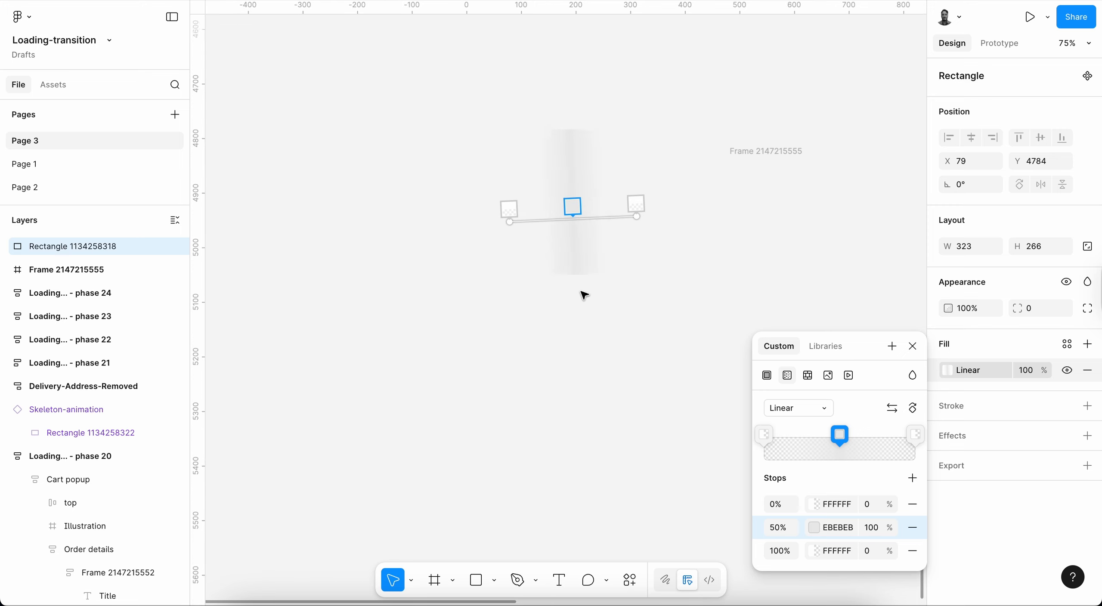
# Move the gradient's 100% stop to 0% and set its opacity to 100%.
pyautogui.click(783, 553)
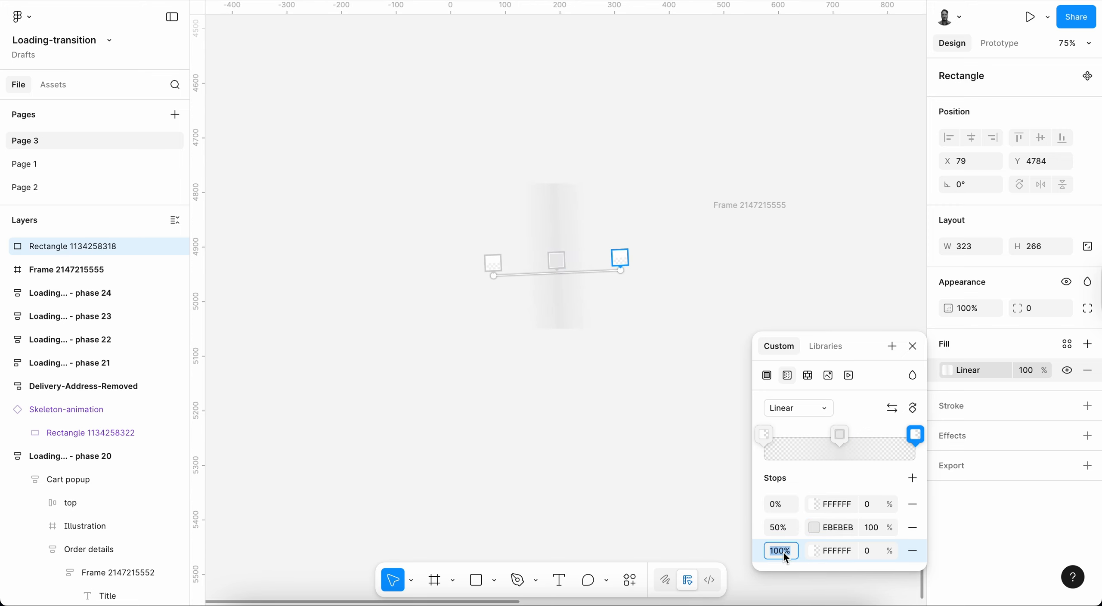
pyautogui.write('0')
pyautogui.press('Return')
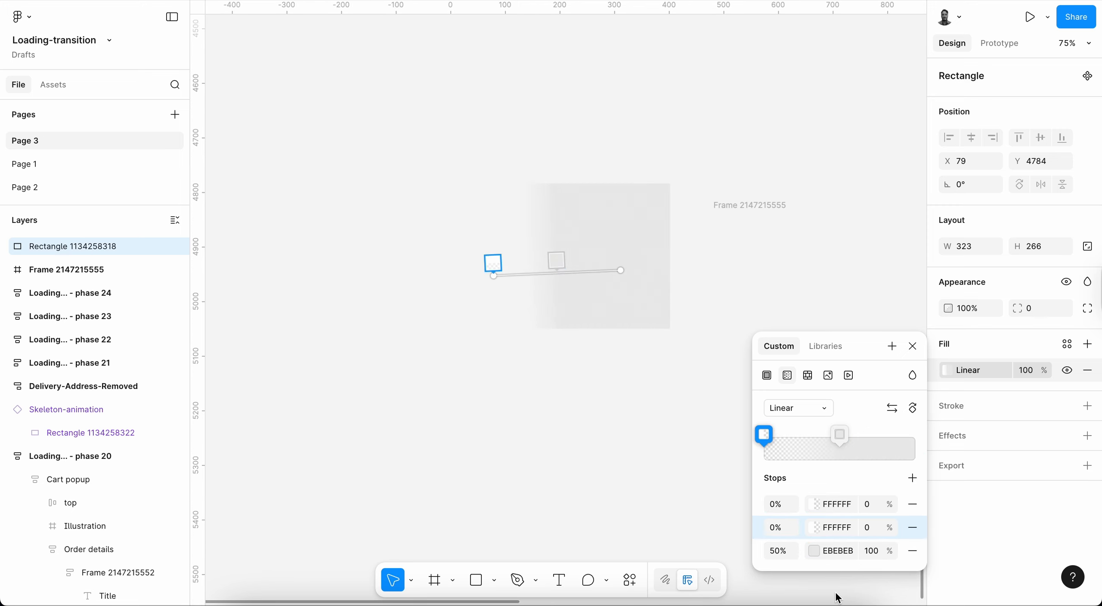
pyautogui.click(870, 526)
pyautogui.write('100')
# Rearrange the gradient stops, placing the EBEBEB stop at about 53% and the opaque white stop at 100%.
pyautogui.click(778, 549)
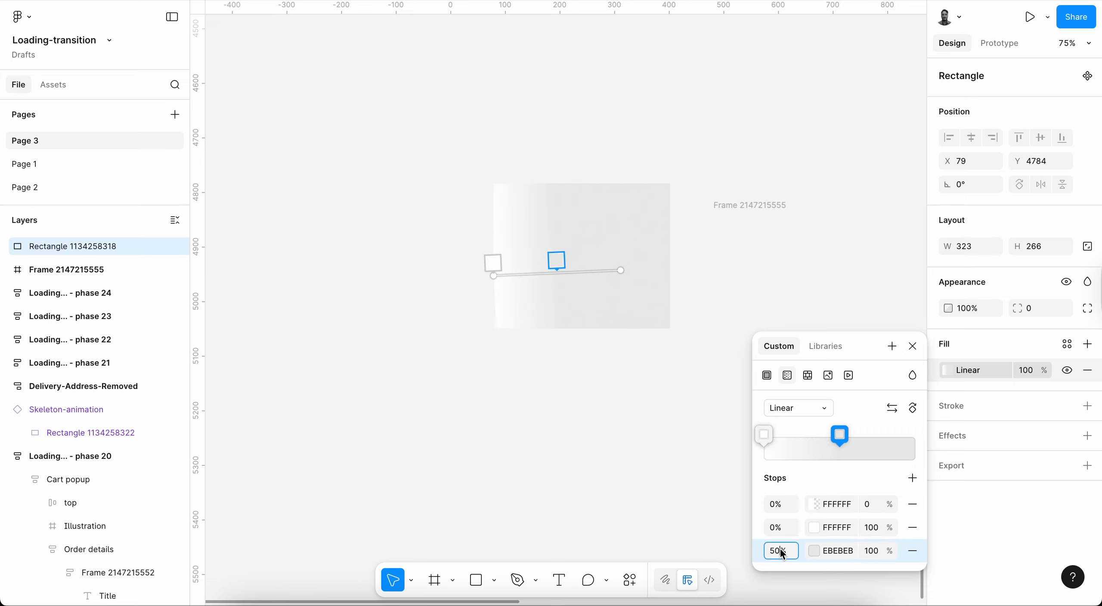
pyautogui.moveTo(756, 552)
pyautogui.mouseDown()
pyautogui.moveTo(756, 530)
pyautogui.moveTo(755, 546)
pyautogui.mouseUp()
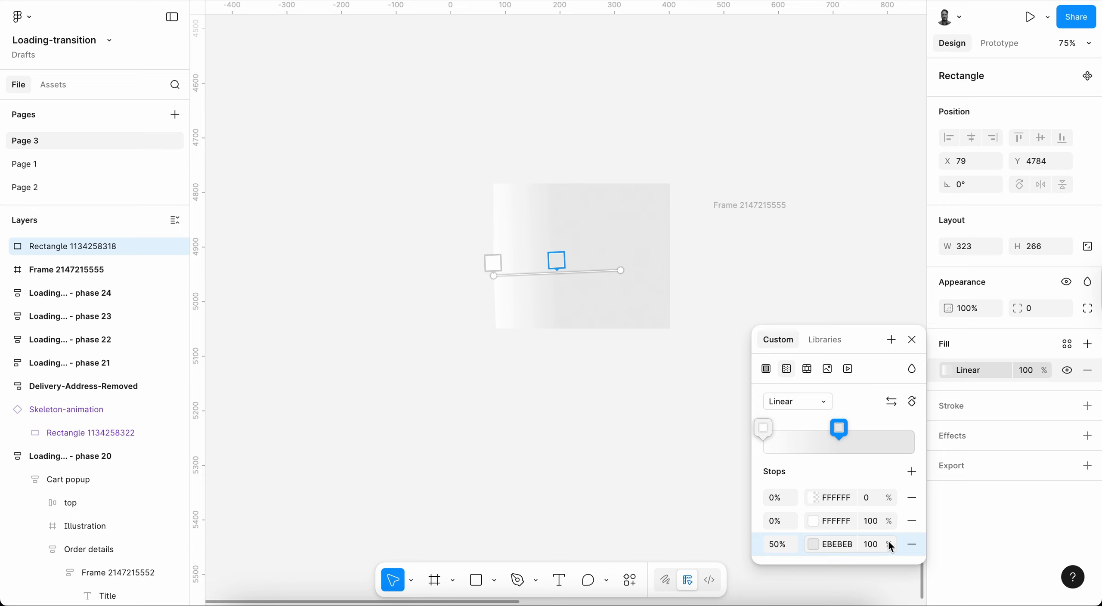
pyautogui.moveTo(840, 431); pyautogui.dragTo(911, 428)
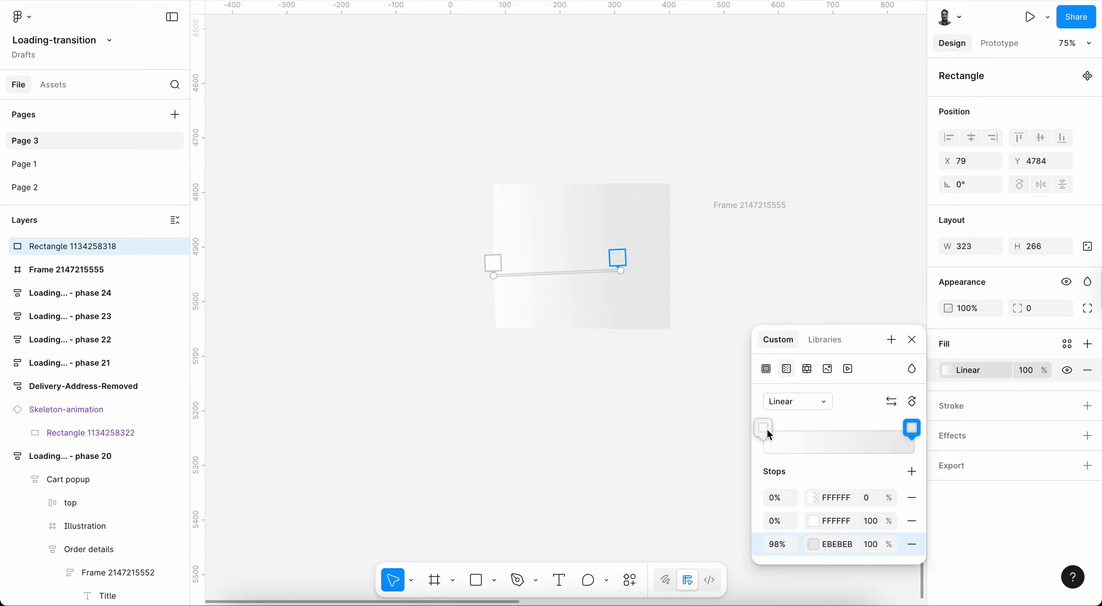
pyautogui.moveTo(764, 428)
pyautogui.mouseDown()
pyautogui.moveTo(873, 435)
pyautogui.moveTo(810, 432)
pyautogui.mouseUp()
pyautogui.moveTo(877, 433); pyautogui.dragTo(928, 428)
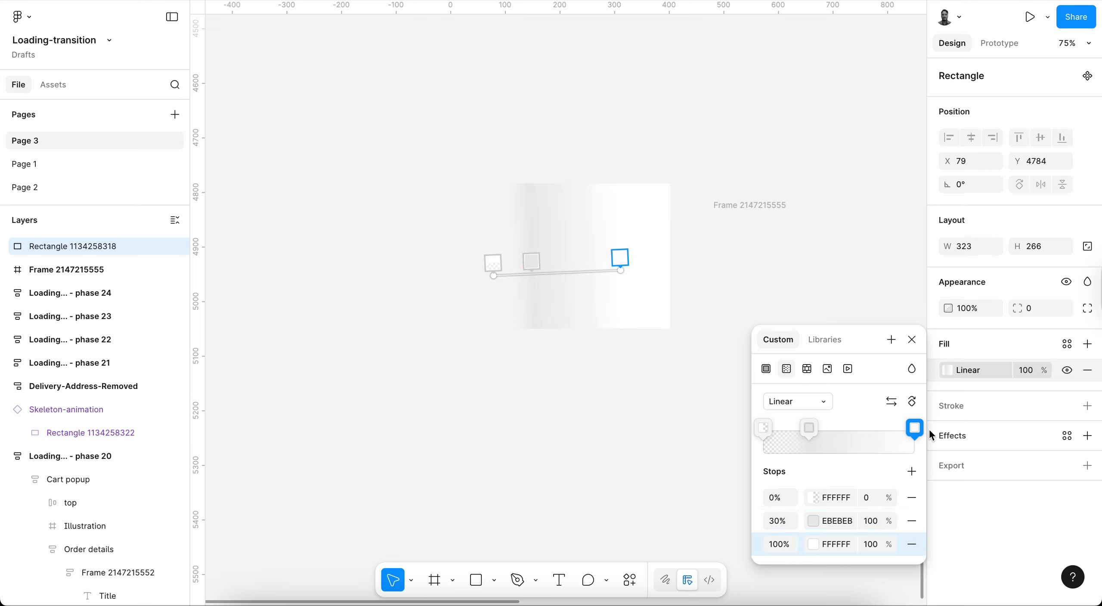
pyautogui.moveTo(812, 432); pyautogui.dragTo(847, 436)
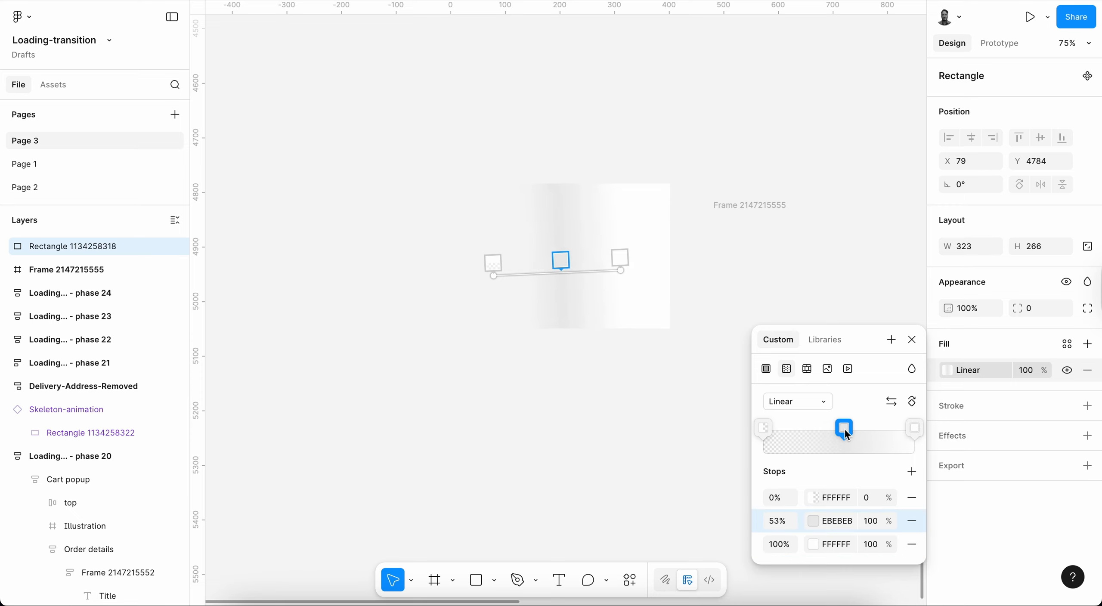
# Set the colour of the gradient's 0% and 100% stops to F1F1F1.
pyautogui.click(831, 497)
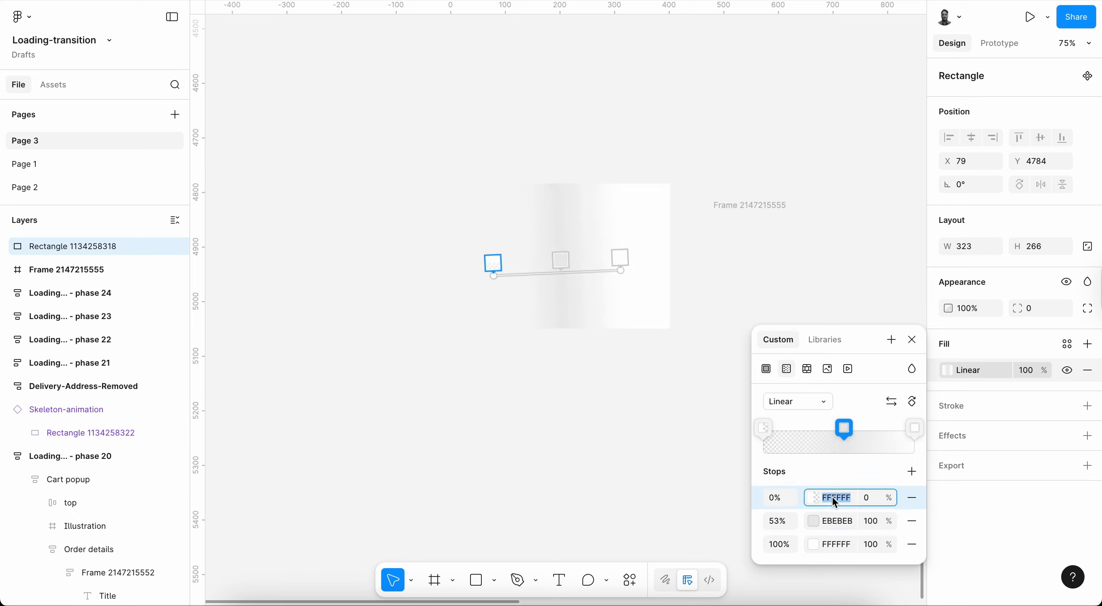
pyautogui.write('f1f1f1')
pyautogui.click(836, 546)
pyautogui.write('f1f1f1')
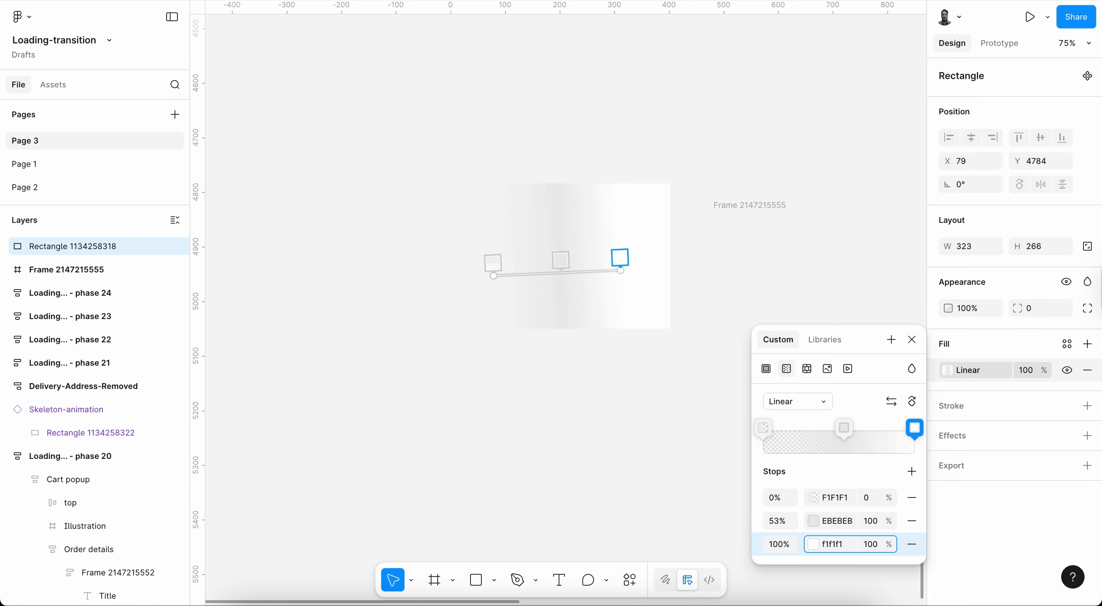
pyautogui.press('Tab')
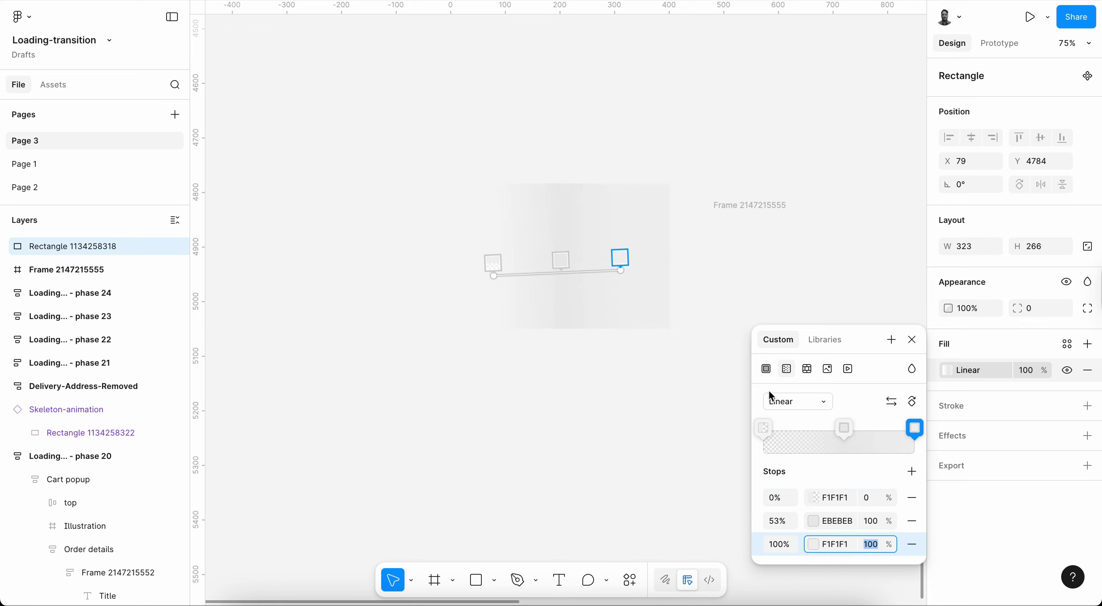
pyautogui.click(777, 545)
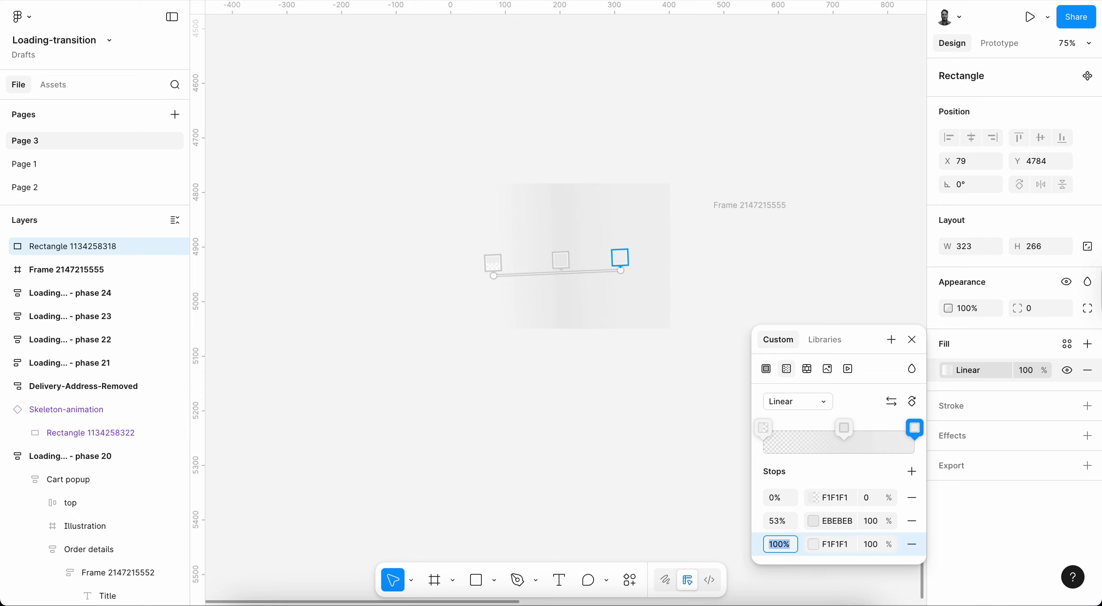
pyautogui.write('0')
pyautogui.press('Return')
pyautogui.hotkey('ctrl', 'z')
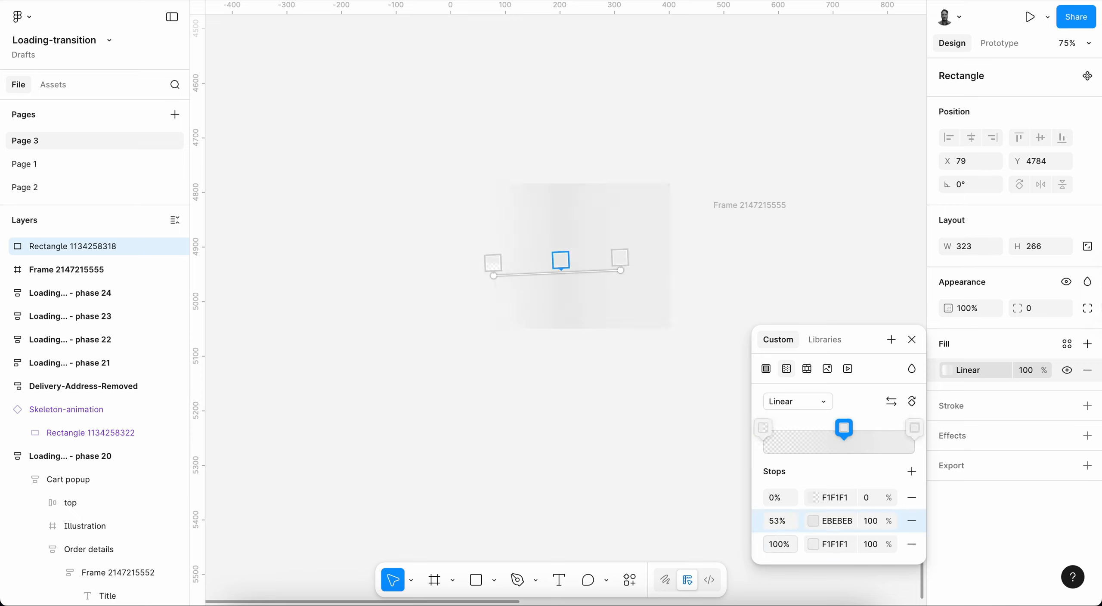
# Stretch the gradient line to the rectangle's right edge and level it so it runs horizontally across the full width.
pyautogui.click(915, 429)
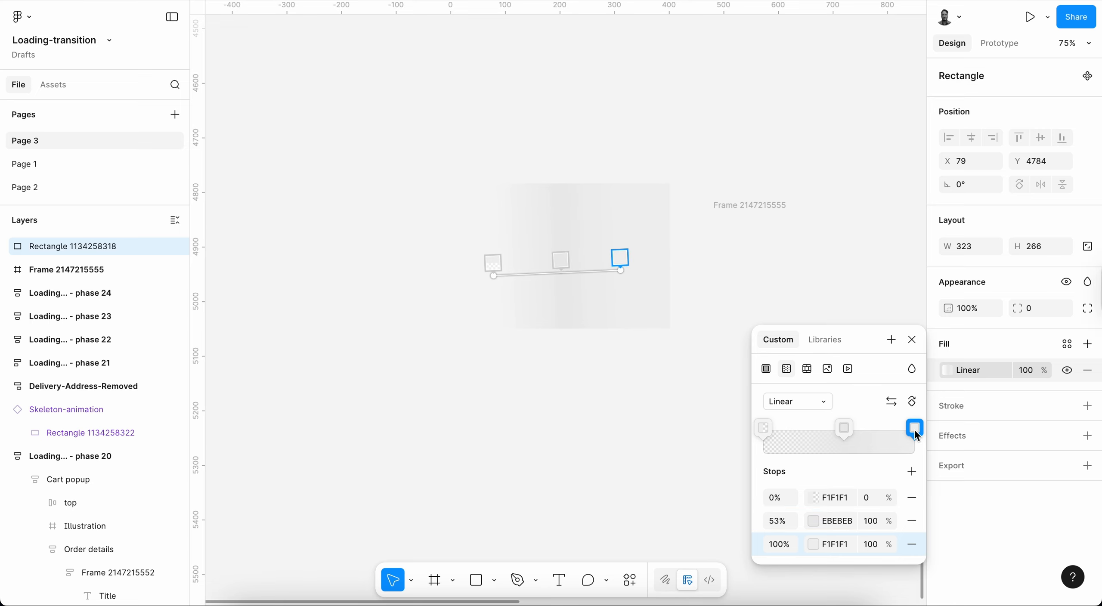
pyautogui.click(737, 248)
pyautogui.moveTo(620, 268); pyautogui.dragTo(670, 266)
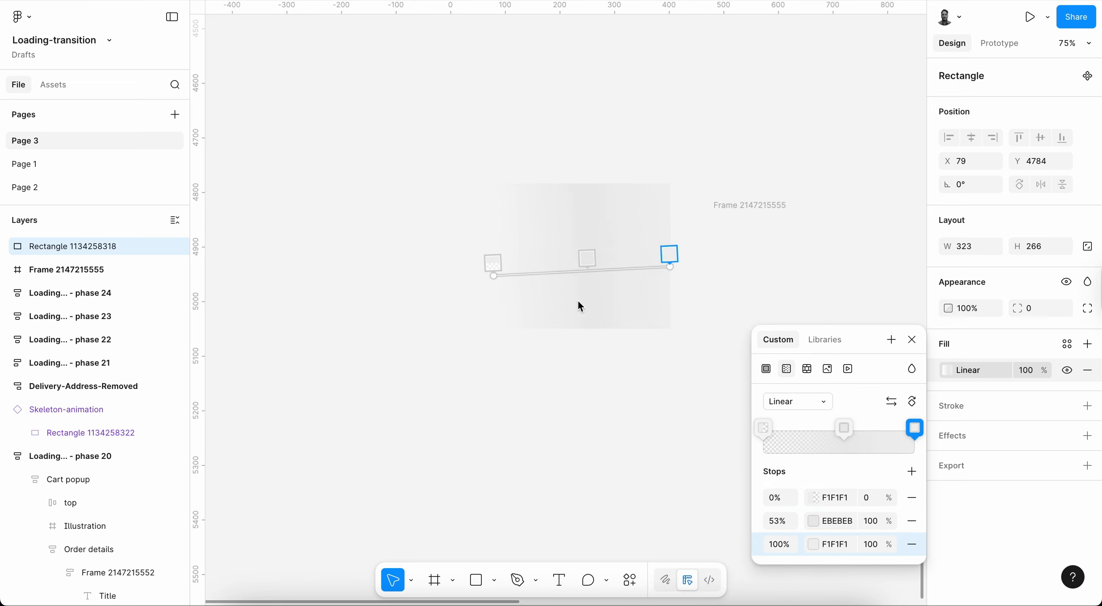
pyautogui.moveTo(494, 277); pyautogui.dragTo(491, 268)
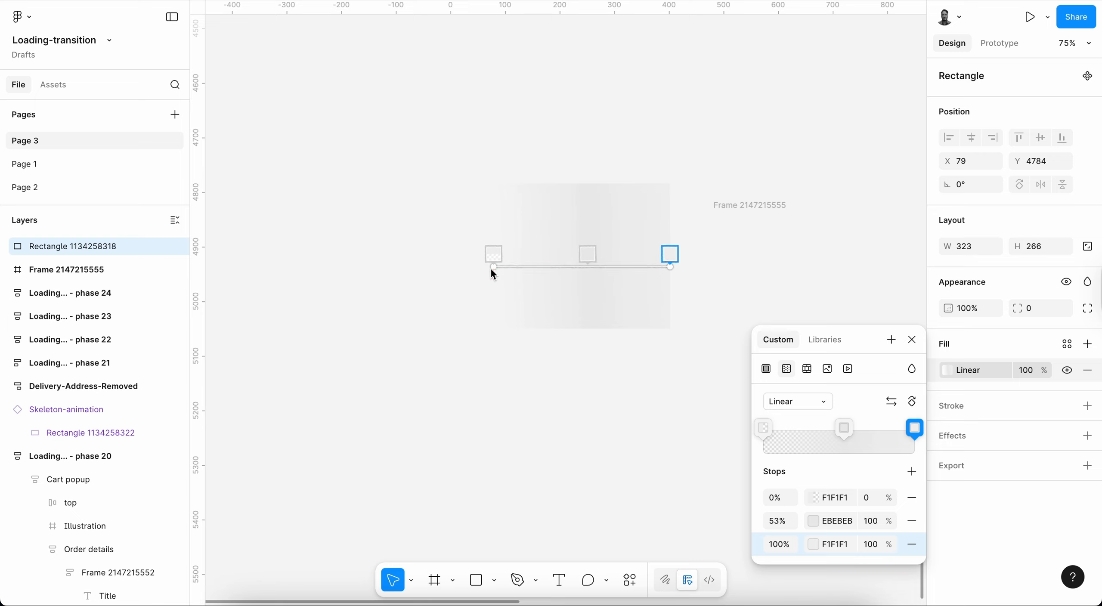
# Set the opacity of the gradient's 100% stop to 0%.
pyautogui.click(874, 548)
pyautogui.doubleClick(873, 548)
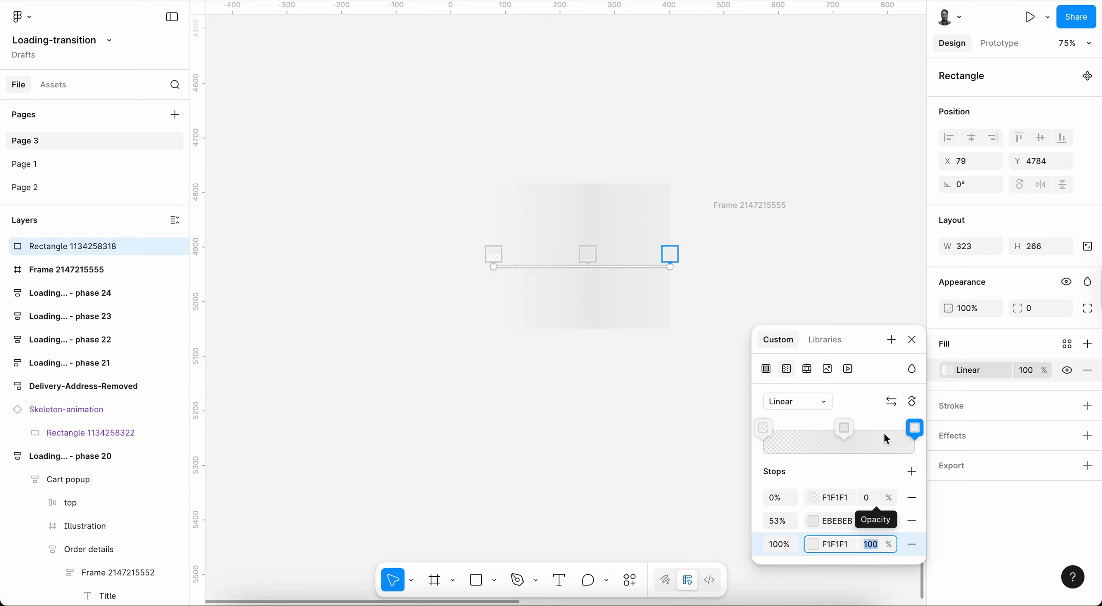
pyautogui.click(844, 428)
pyautogui.click(914, 428)
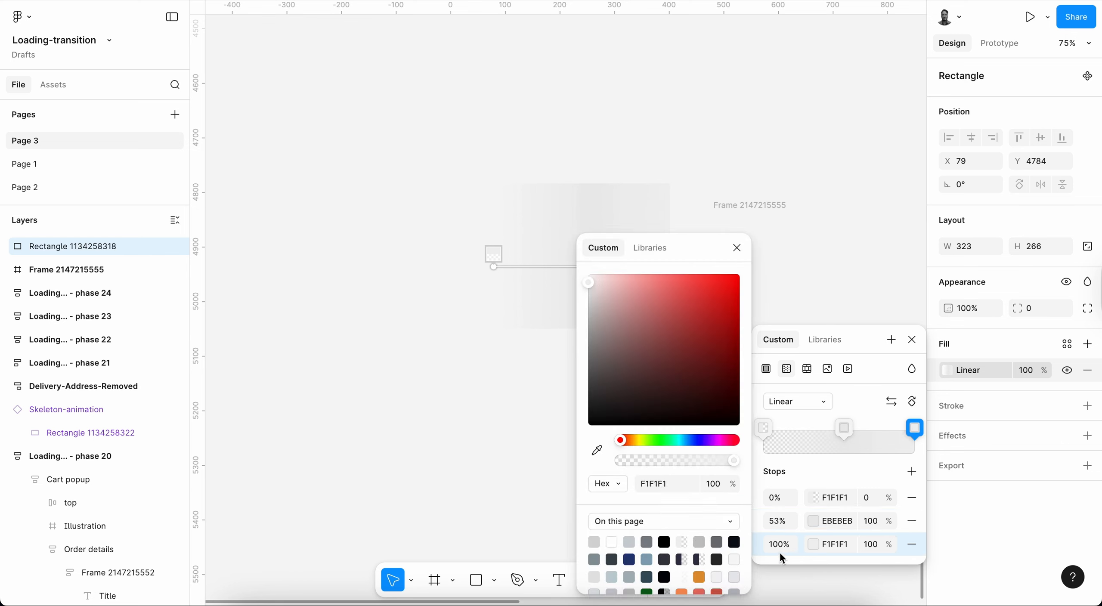
pyautogui.click(867, 546)
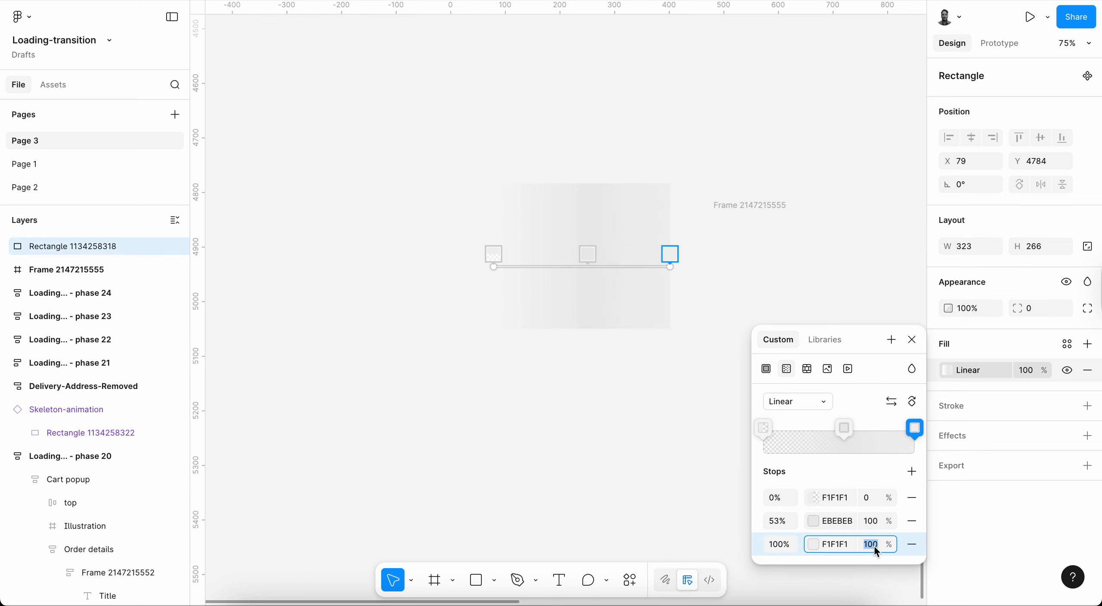
pyautogui.write('0')
pyautogui.press('Return')
# Move the EBEBEB gradient stop to 50% and close the fill settings.
pyautogui.click(779, 524)
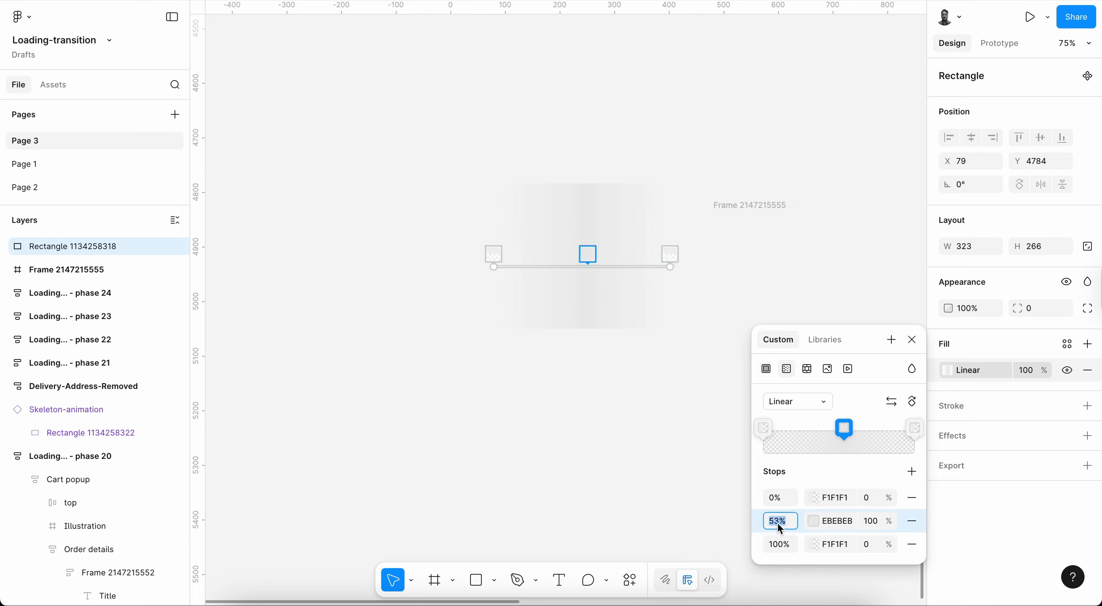
pyautogui.press('Down')
pyautogui.press('Down')
pyautogui.press('Down')
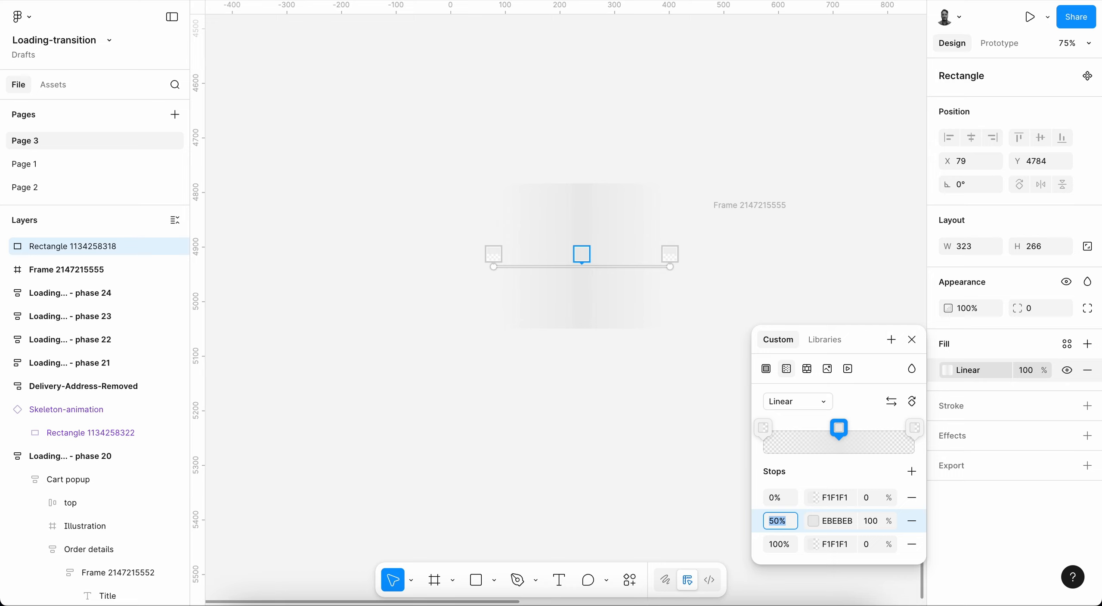
pyautogui.click(912, 347)
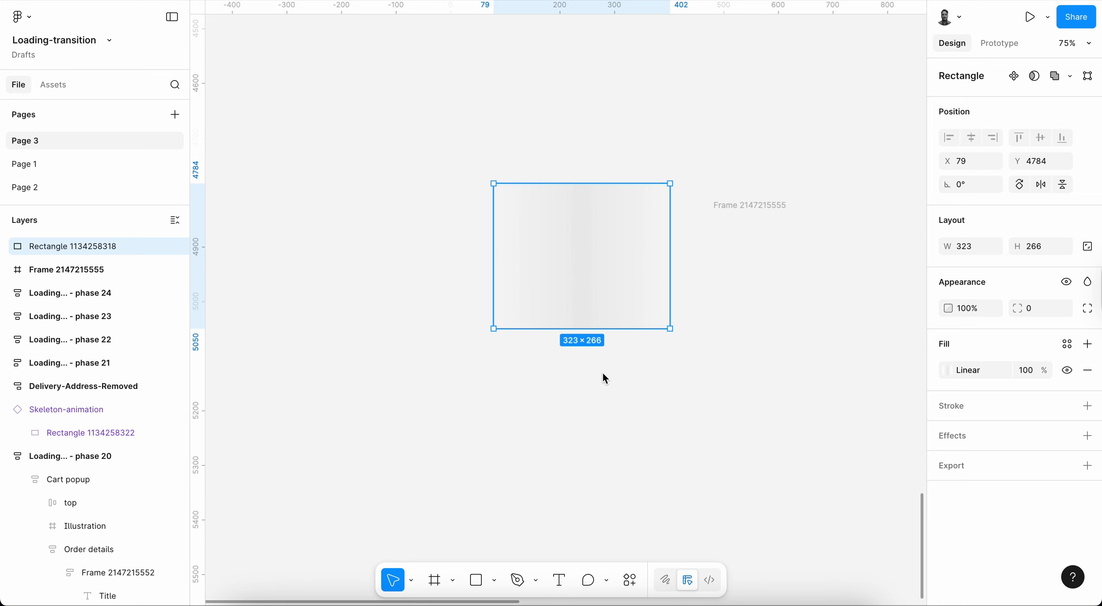
# Place the gradient rectangle inside the grey frame and centre it horizontally and vertically.
pyautogui.hscroll(3, 603, 372)
pyautogui.scroll(2, 603, 372)
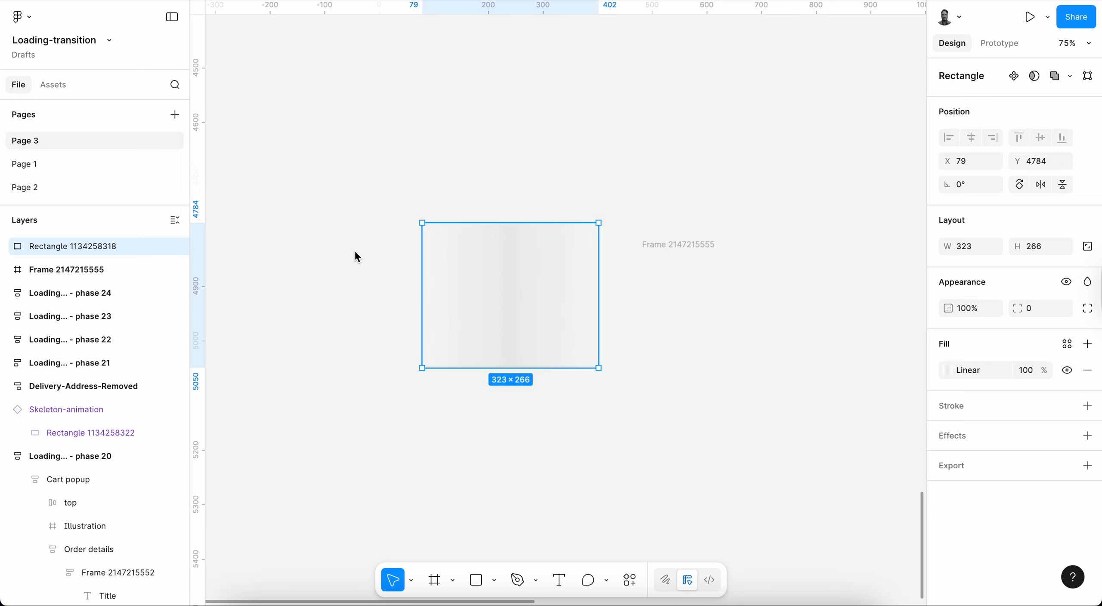
pyautogui.moveTo(505, 291); pyautogui.dragTo(686, 287)
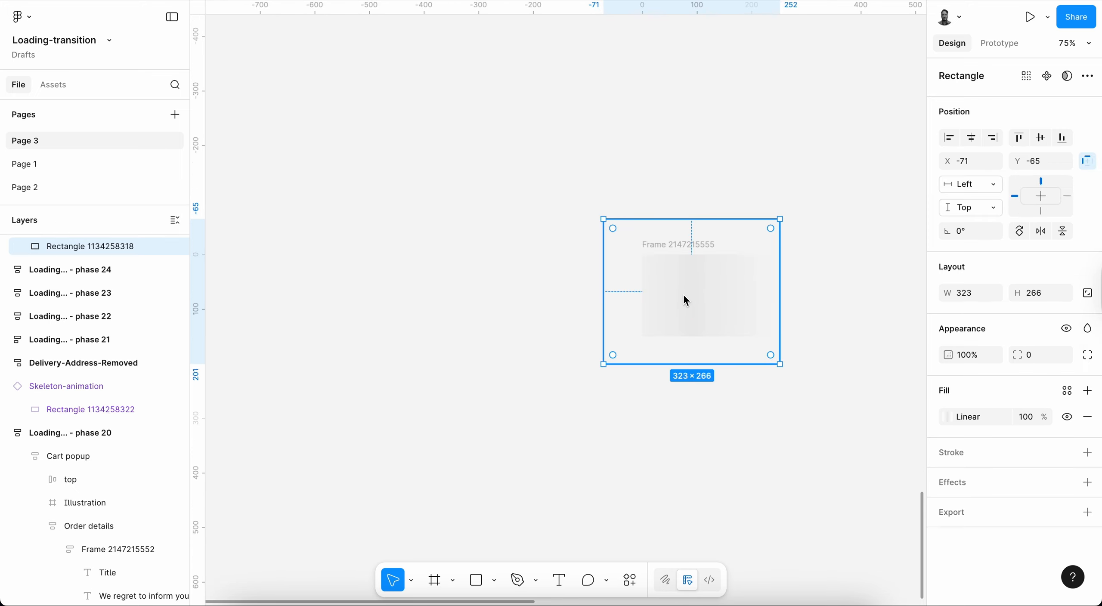
pyautogui.click(971, 138)
pyautogui.click(1041, 138)
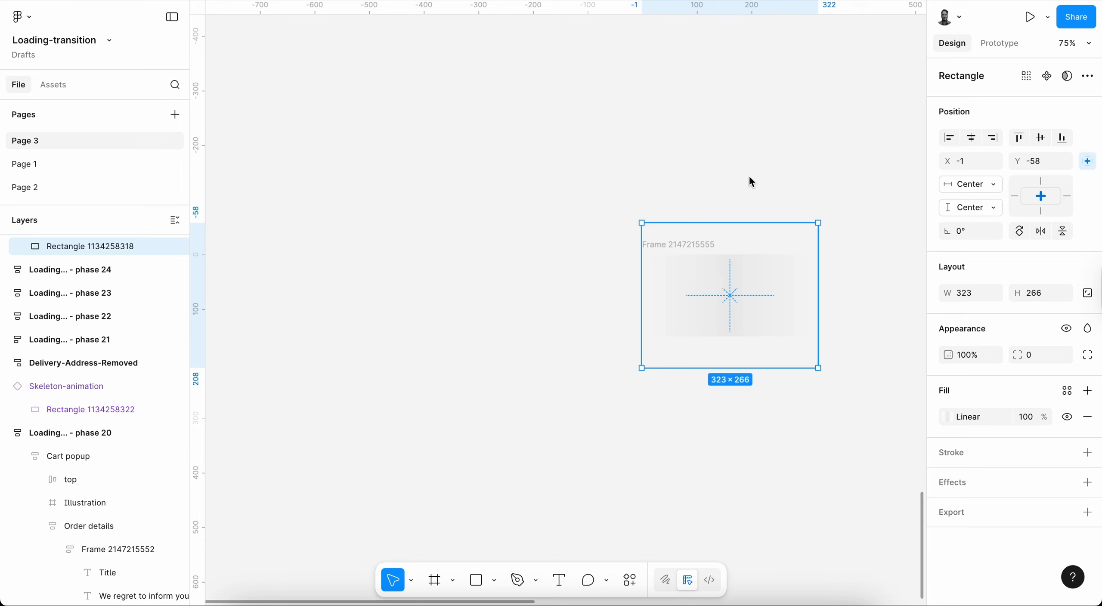
# Shift the gradient rectangle left within the frame by setting its X position to -80.
pyautogui.hscroll(3, 751, 176)
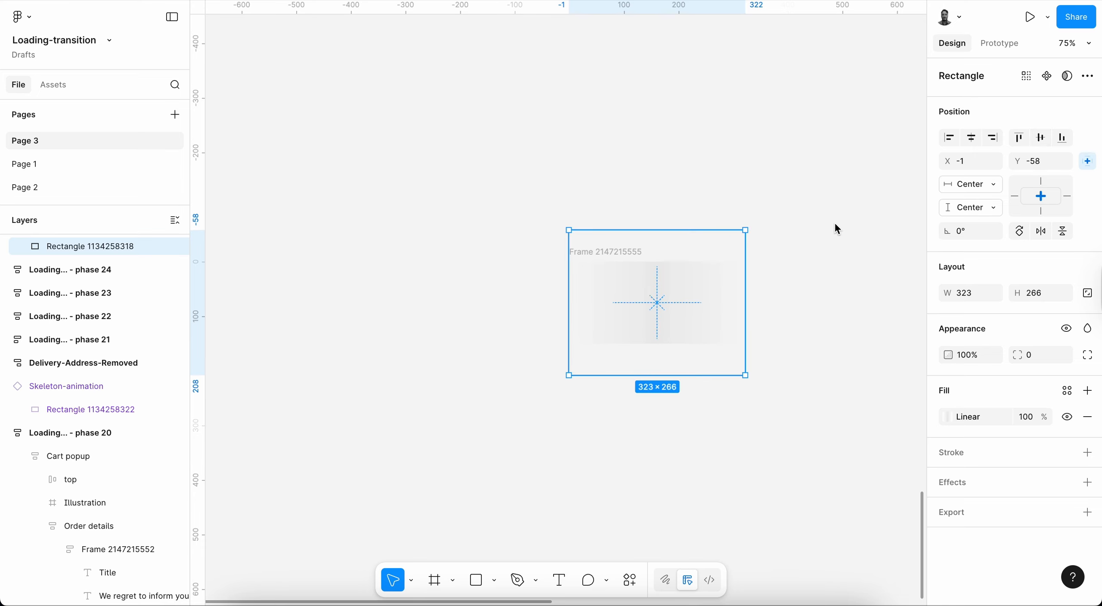
pyautogui.hotkey('shift', 'Left')
pyautogui.click(980, 159)
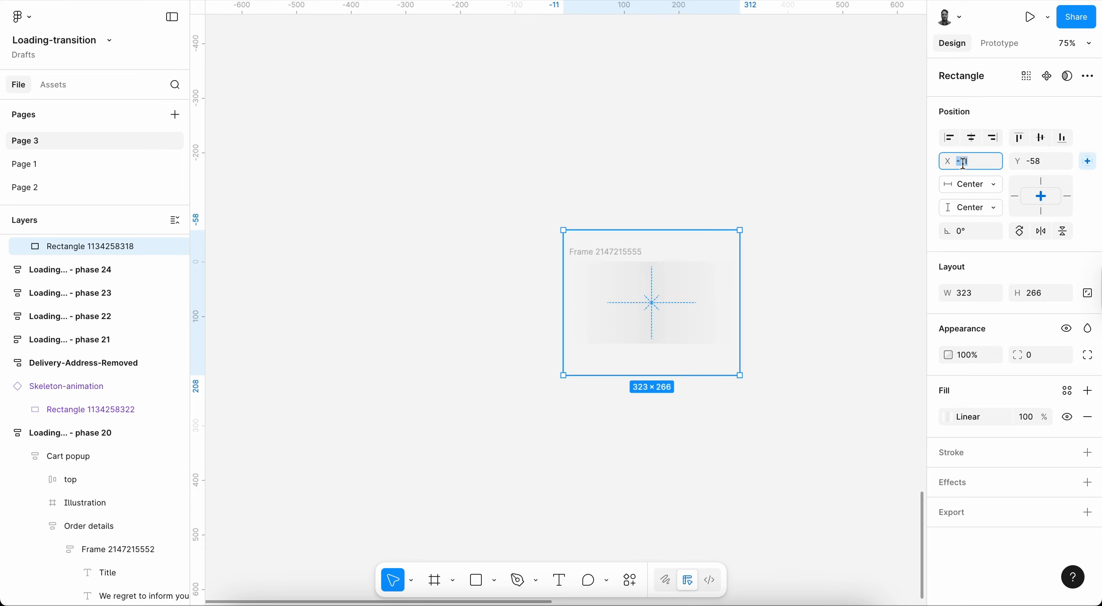
pyautogui.press('Right')
pyautogui.press('BackSpace')
pyautogui.press('BackSpace')
pyautogui.write('80')
pyautogui.press('Return')
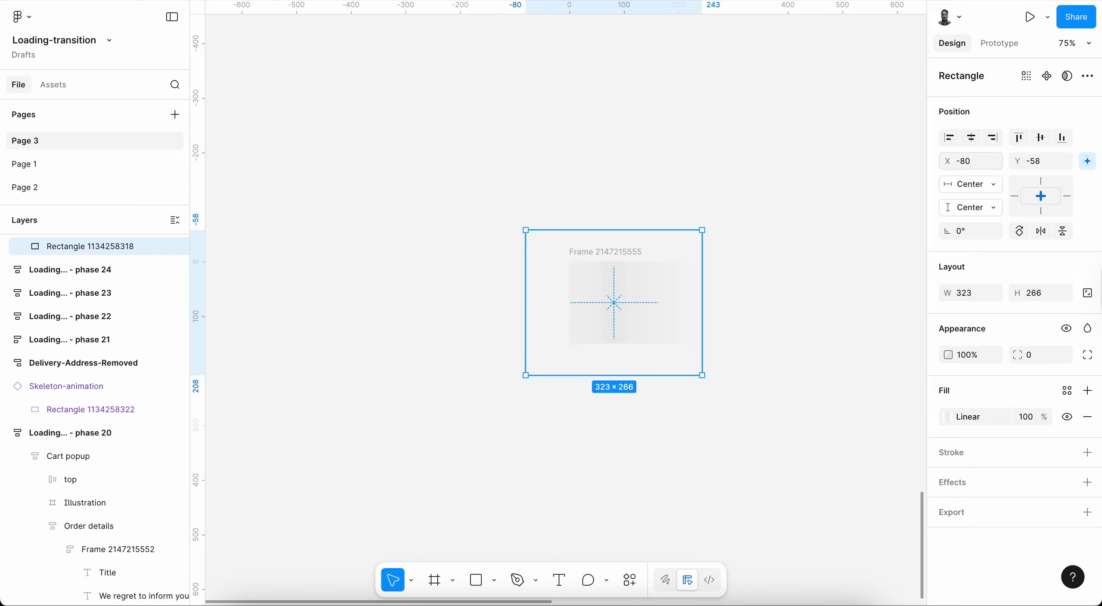
# Nudge the gradient rectangle left beyond the frame's visible area, to X -403.
pyautogui.hotkey('shift', 'Left')
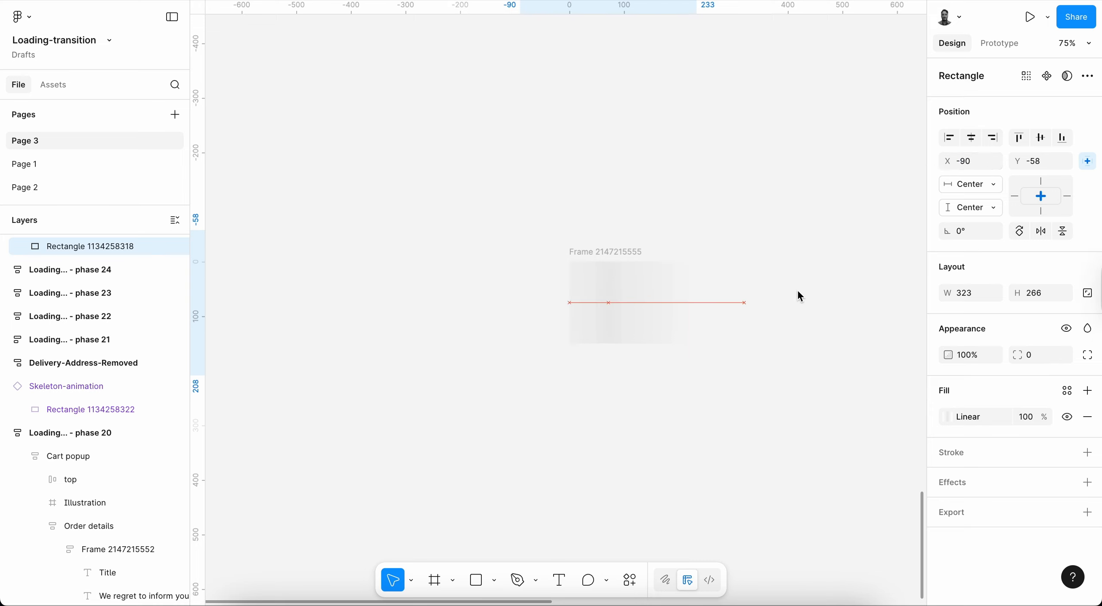
pyautogui.hotkey('shift', 'Left')
pyautogui.hotkey('shift', 'Left')
pyautogui.hotkey('shift', 'Left')
pyautogui.hotkey('shift', 'Left')
pyautogui.hotkey('shift', 'Left')
pyautogui.hotkey('shift', 'Left')
pyautogui.hotkey('shift', 'Left')
pyautogui.hotkey('shift', 'Left')
pyautogui.hotkey('shift', 'Left')
pyautogui.hotkey('shift', 'Left')
pyautogui.hotkey('shift', 'Left')
pyautogui.hotkey('shift', 'Left')
pyautogui.hotkey('shift', 'Left')
pyautogui.hotkey('shift', 'Left')
pyautogui.hotkey('shift', 'Left')
pyautogui.hotkey('shift', 'Left')
pyautogui.hotkey('shift', 'Left')
pyautogui.hotkey('shift', 'Left')
pyautogui.hotkey('shift', 'Left')
pyautogui.hotkey('shift', 'Left')
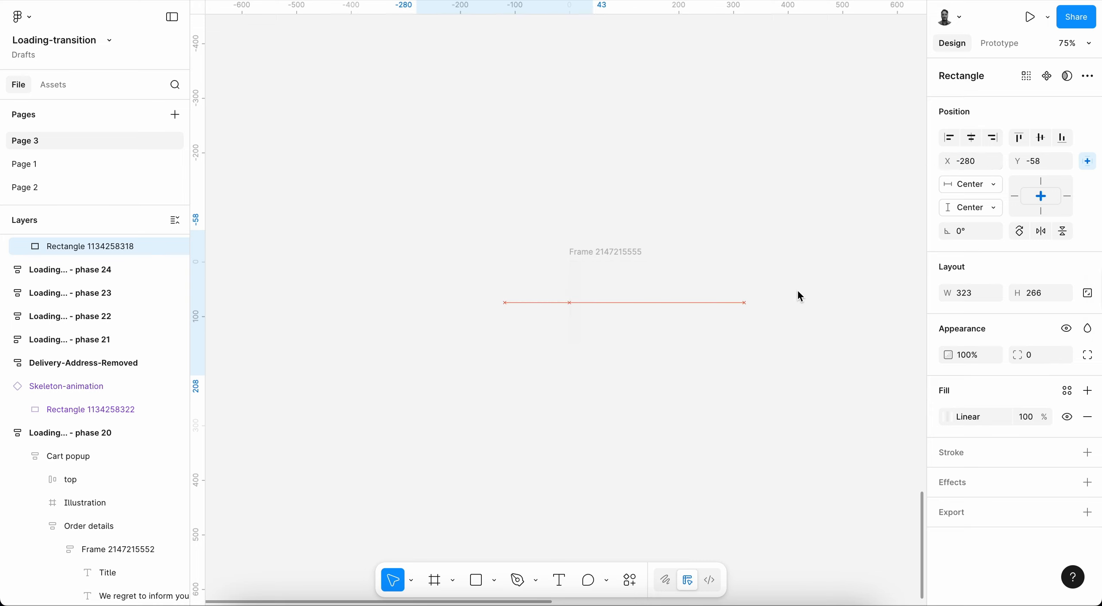
pyautogui.hotkey('shift', 'Left')
pyautogui.hotkey('shift', 'Left')
pyautogui.hotkey('shift', 'Left')
pyautogui.hotkey('shift', 'Left')
pyautogui.hotkey('shift', 'Left')
pyautogui.hotkey('shift', 'Left')
pyautogui.hotkey('shift', 'Left')
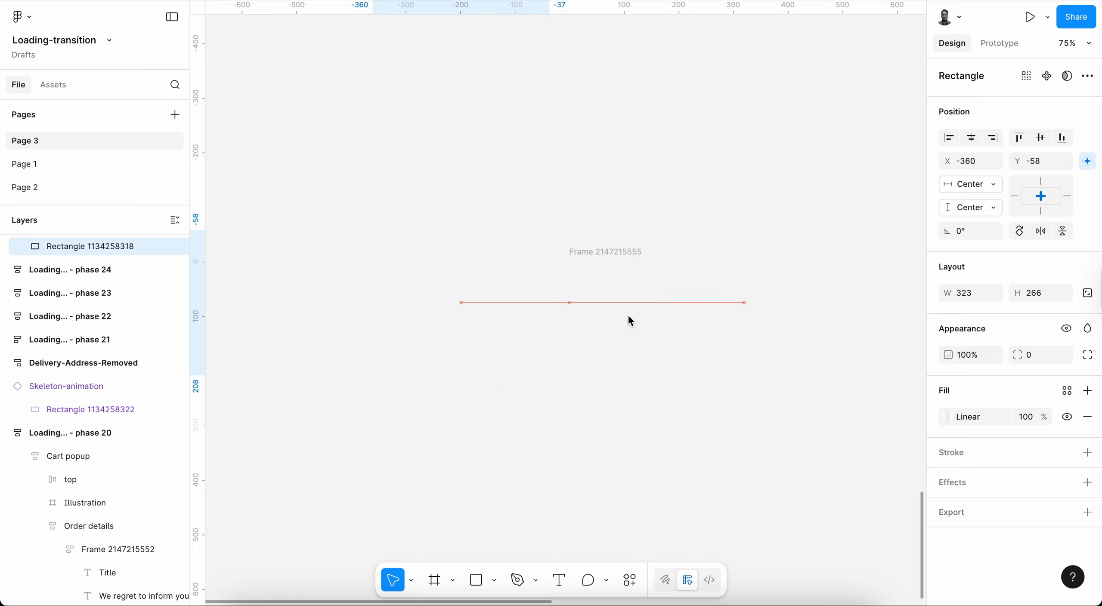
pyautogui.press('Left')
pyautogui.press('Left')
pyautogui.press('Left')
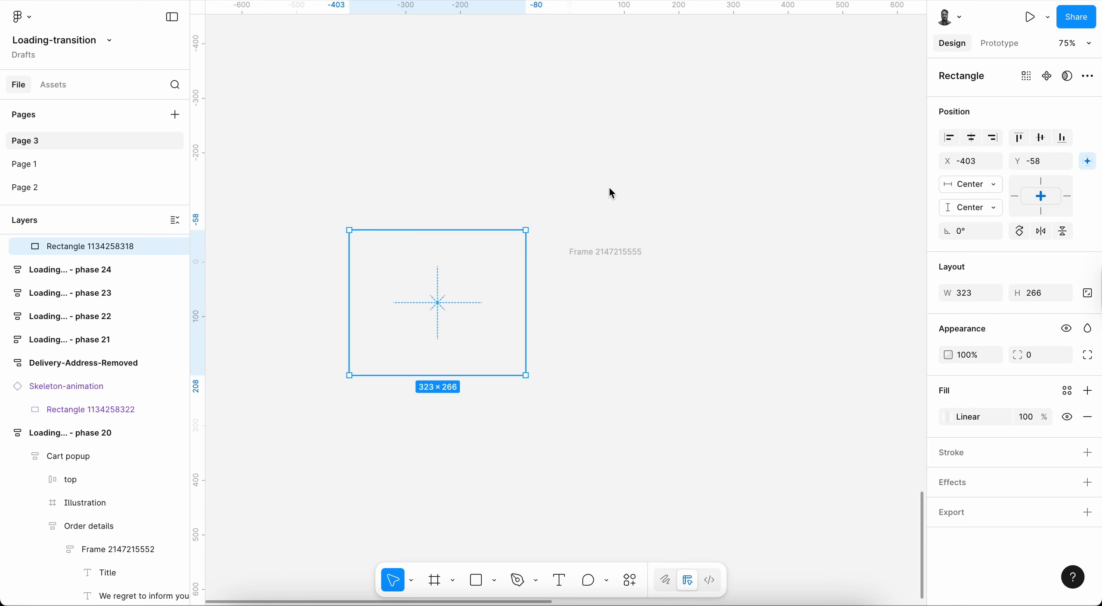
# Duplicate the grey frame with its gradient rectangle and place the copy directly below the original.
pyautogui.click(617, 251)
pyautogui.click(604, 227)
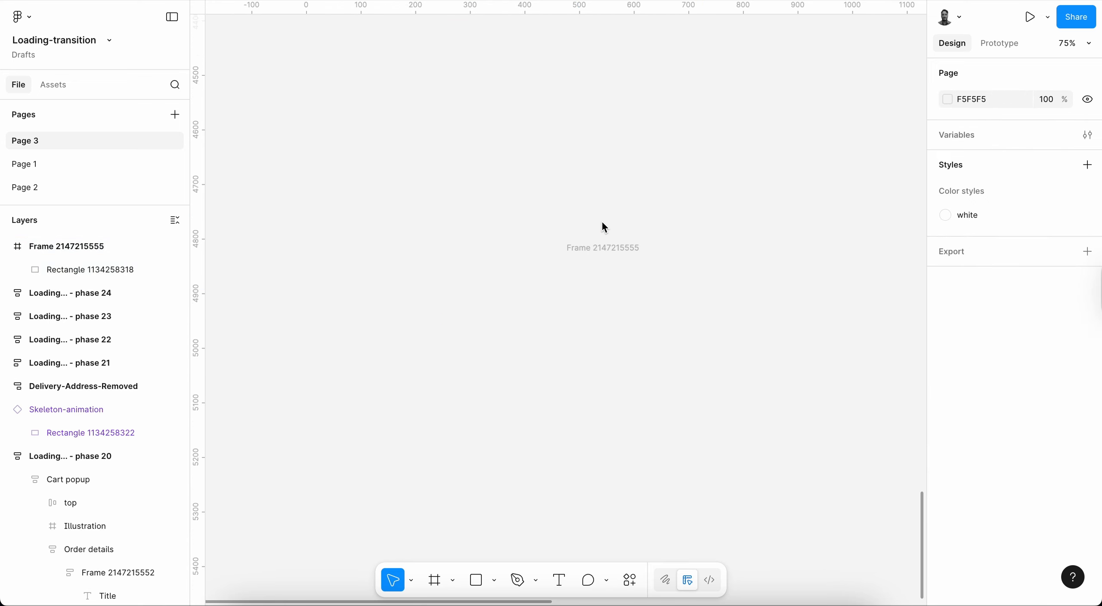
pyautogui.click(619, 254)
pyautogui.moveTo(608, 246); pyautogui.dragTo(611, 359)
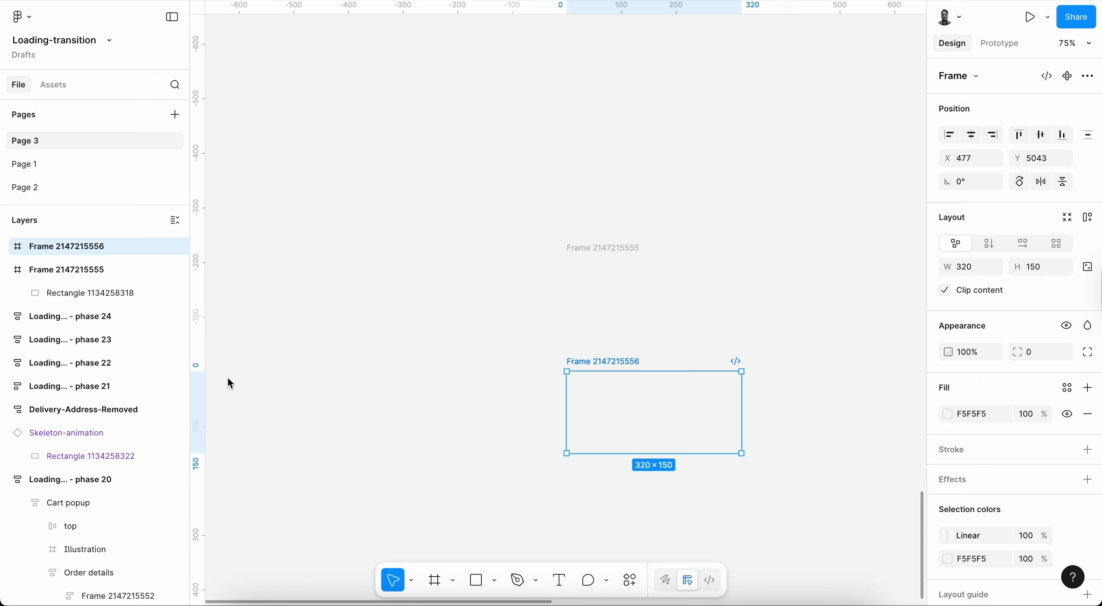
# Move the gradient rectangle inside the duplicated frame across to the frame's right side, at about X 246.
pyautogui.click(5, 247)
pyautogui.click(64, 275)
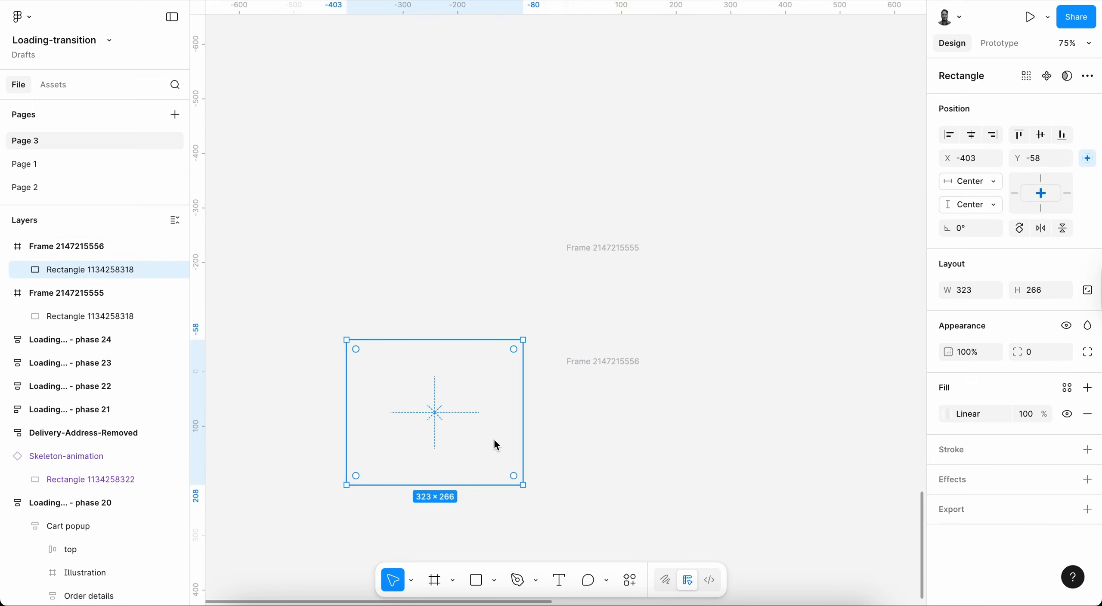
pyautogui.moveTo(425, 423); pyautogui.dragTo(781, 423)
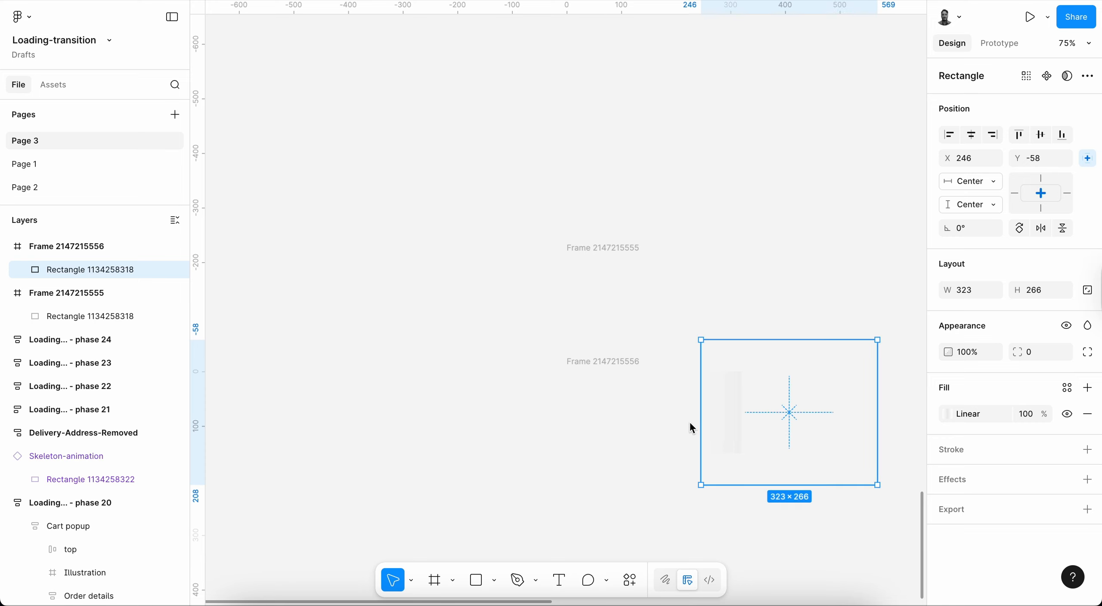
# Nudge the duplicated frame's gradient rectangle further right until it lies fully outside the frame, past X 390.
pyautogui.hotkey('shift', 'Right')
pyautogui.hotkey('shift', 'Right')
pyautogui.hotkey('shift', 'Right')
pyautogui.hotkey('shift', 'Right')
pyautogui.hotkey('shift', 'Right')
pyautogui.hotkey('shift', 'Right')
pyautogui.hotkey('shift', 'Right')
pyautogui.hotkey('shift', 'Right')
pyautogui.hotkey('shift', 'Right')
pyautogui.hotkey('shift', 'Right')
pyautogui.hotkey('shift', 'Right')
pyautogui.hotkey('shift', 'Right')
pyautogui.hotkey('shift', 'Right')
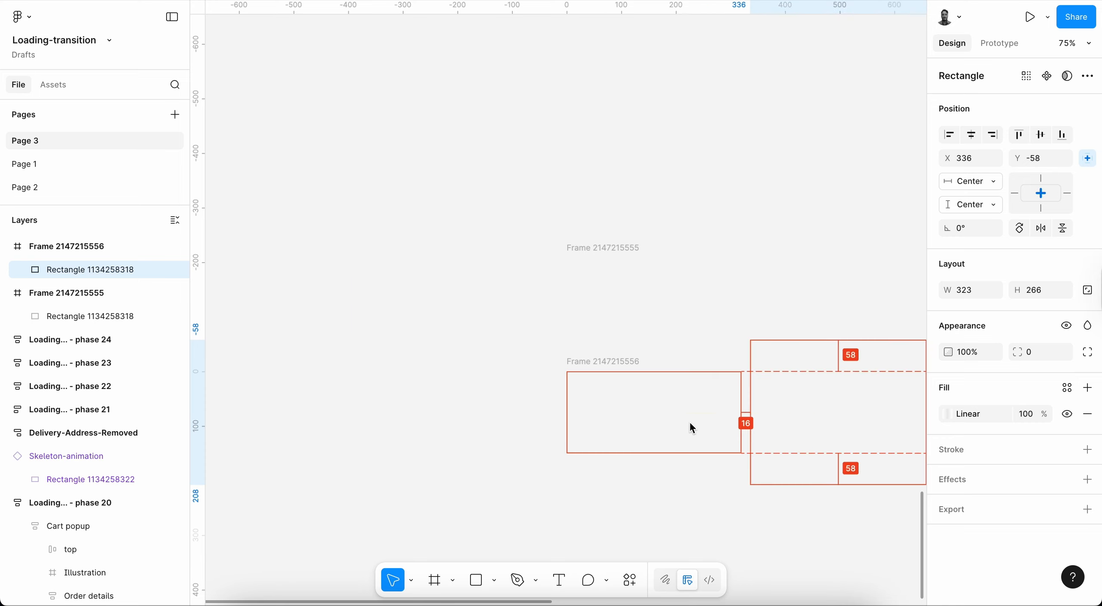
pyautogui.hotkey('shift', 'Right')
pyautogui.press('Right')
pyautogui.press('Right')
pyautogui.press('Right')
pyautogui.press('Right')
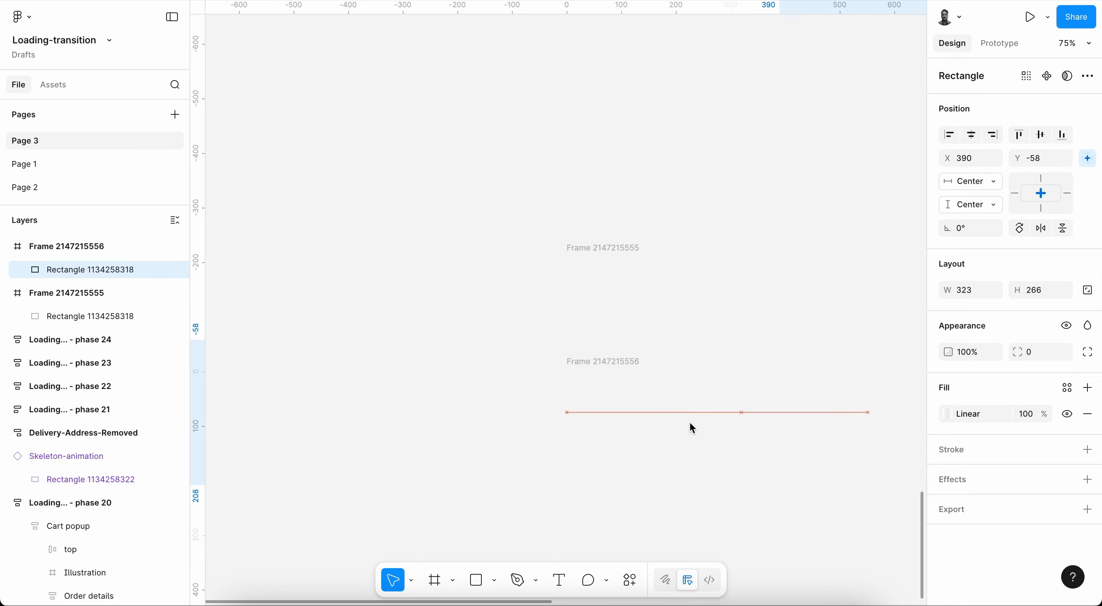
pyautogui.press('alt')
pyautogui.hotkey('shift', 'Right')
pyautogui.click(681, 420)
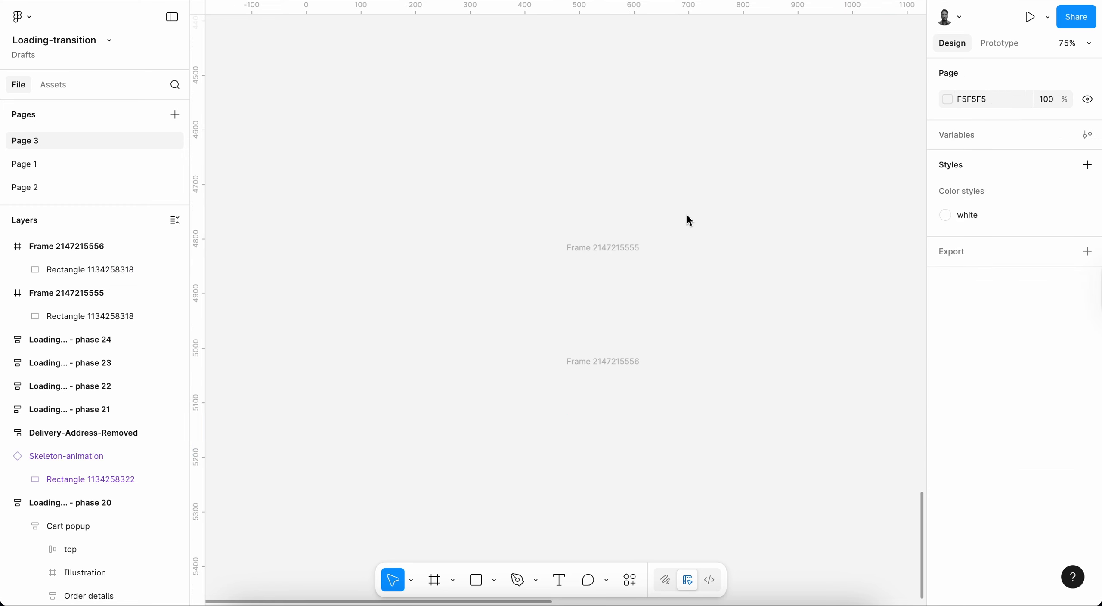
# Move the duplicated frame down to Y 5067 to widen the gap below the original frame.
pyautogui.click(618, 254)
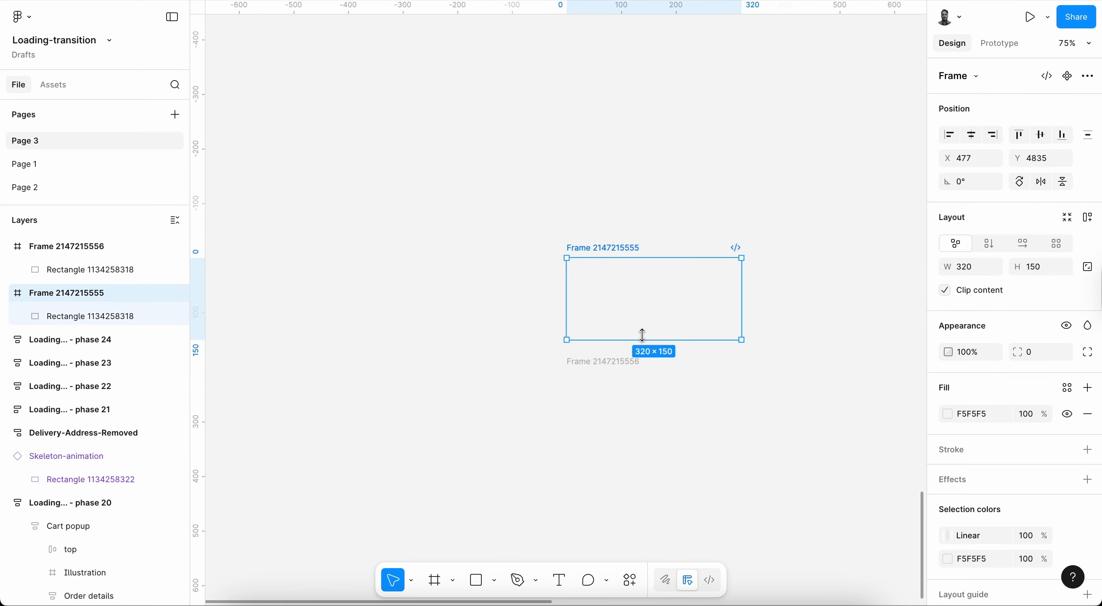
pyautogui.click(608, 361)
pyautogui.moveTo(607, 358); pyautogui.dragTo(607, 372)
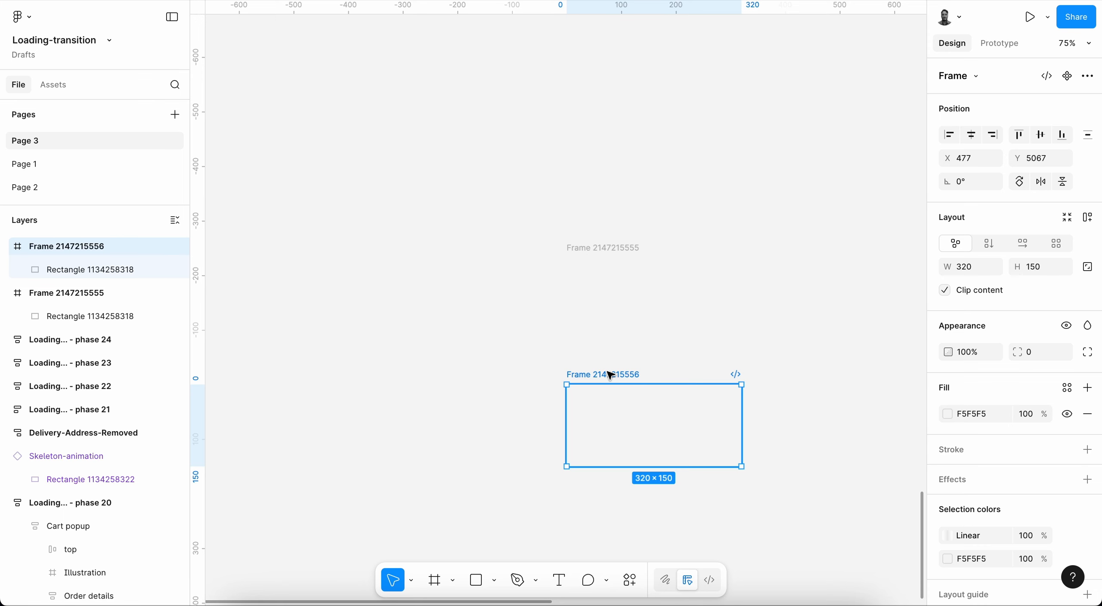
# Combine the two frames into a component set and name it skeleton.
pyautogui.moveTo(538, 198); pyautogui.dragTo(827, 524)
pyautogui.click(1050, 76)
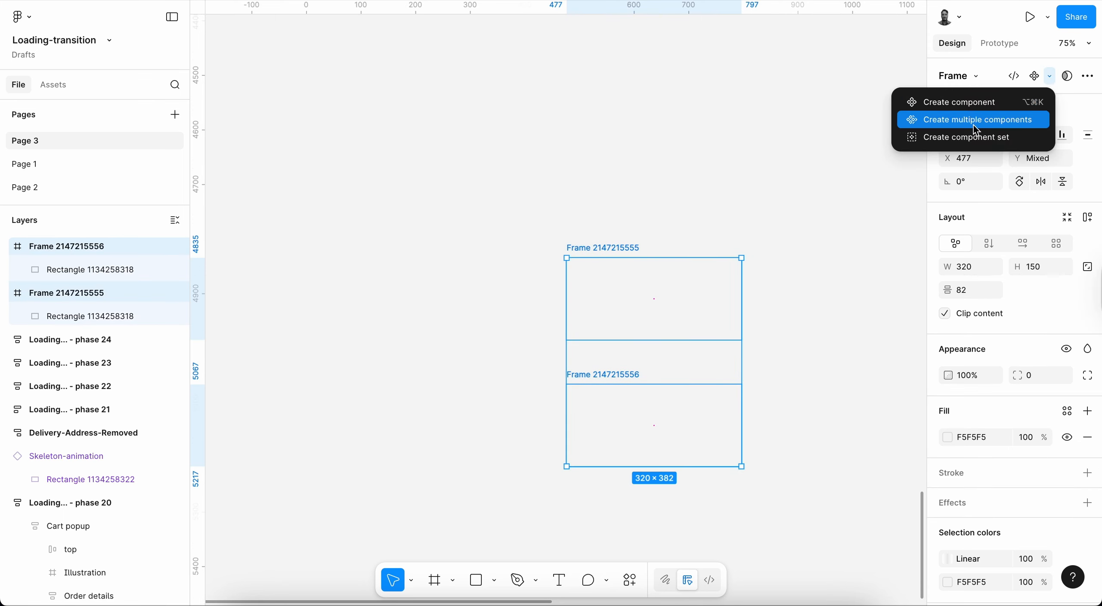
pyautogui.click(973, 138)
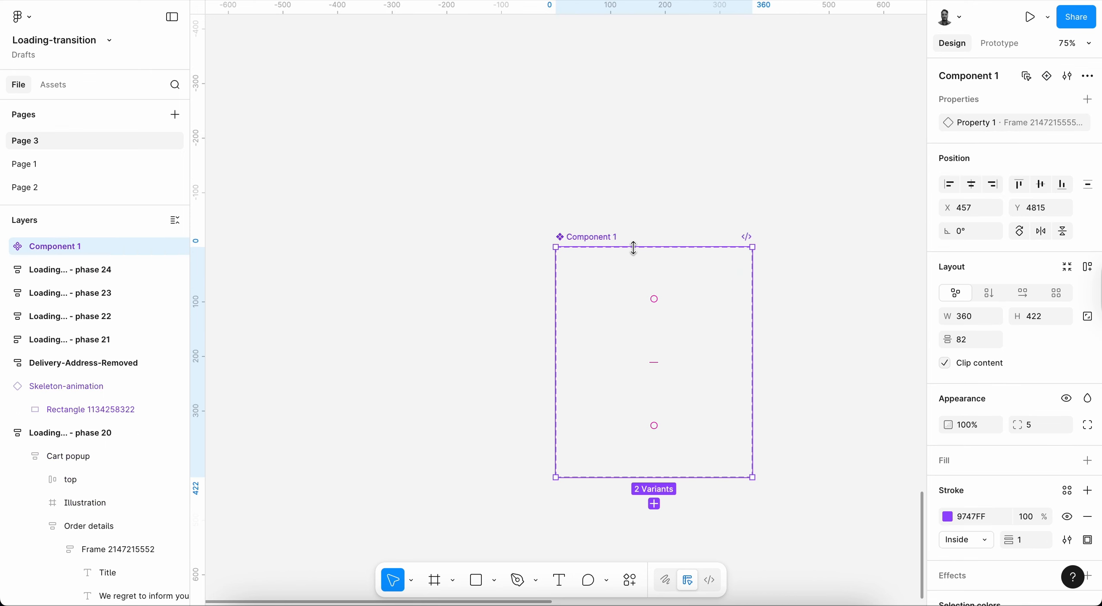
pyautogui.doubleClick(592, 236)
pyautogui.write('skeleto')
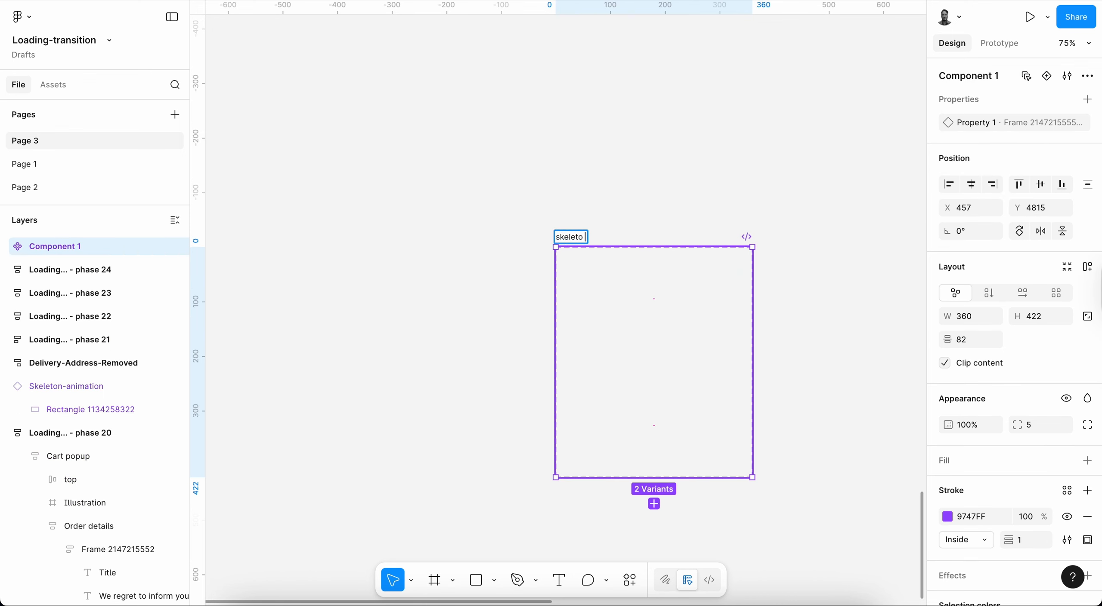
pyautogui.write('n')
pyautogui.press('Return')
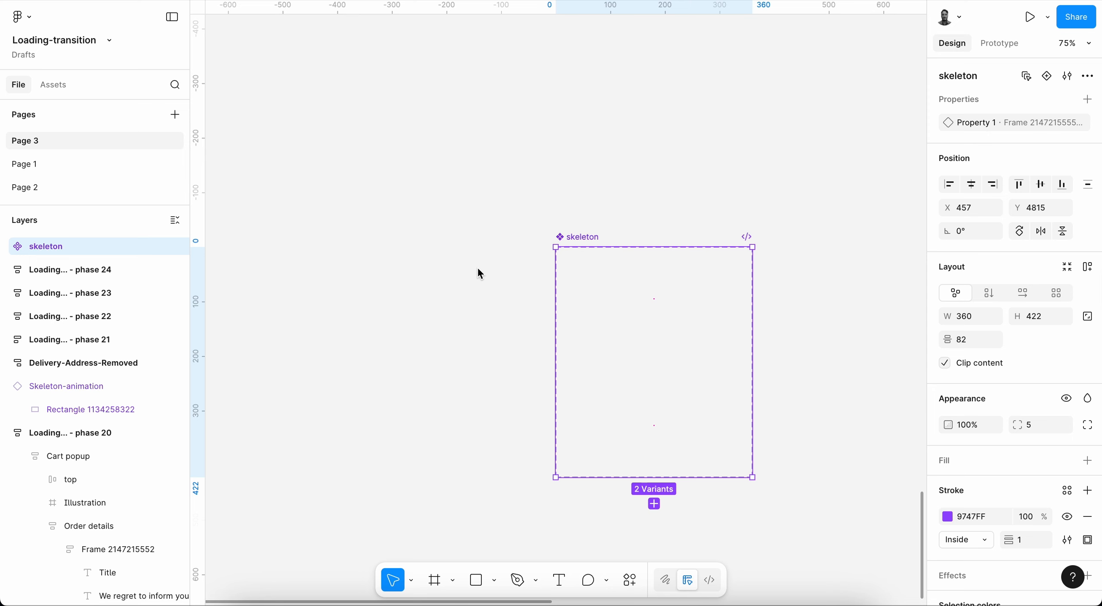
# Add a prototype connection from the upper skeleton variant to the lower variant.
pyautogui.click(623, 315)
pyautogui.scroll(3, 616, 303)
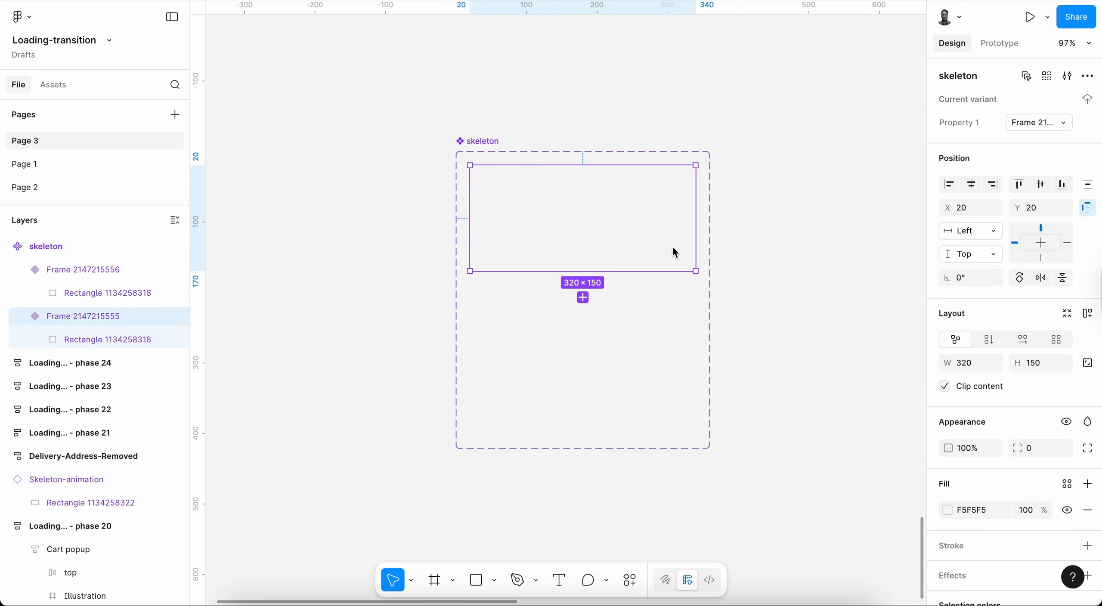
pyautogui.click(1003, 48)
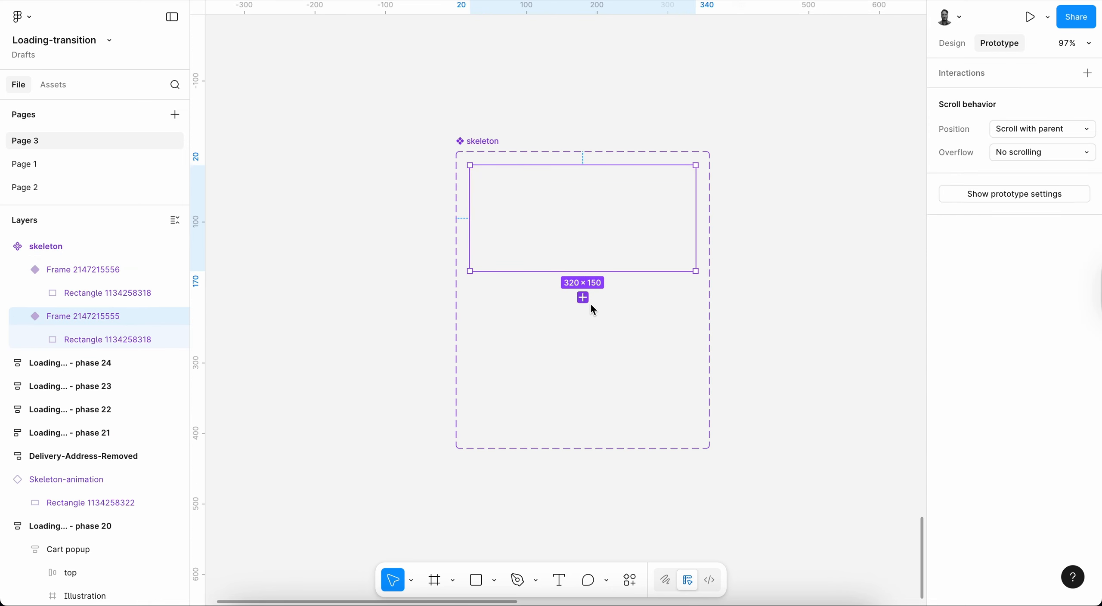
pyautogui.moveTo(584, 271); pyautogui.dragTo(584, 374)
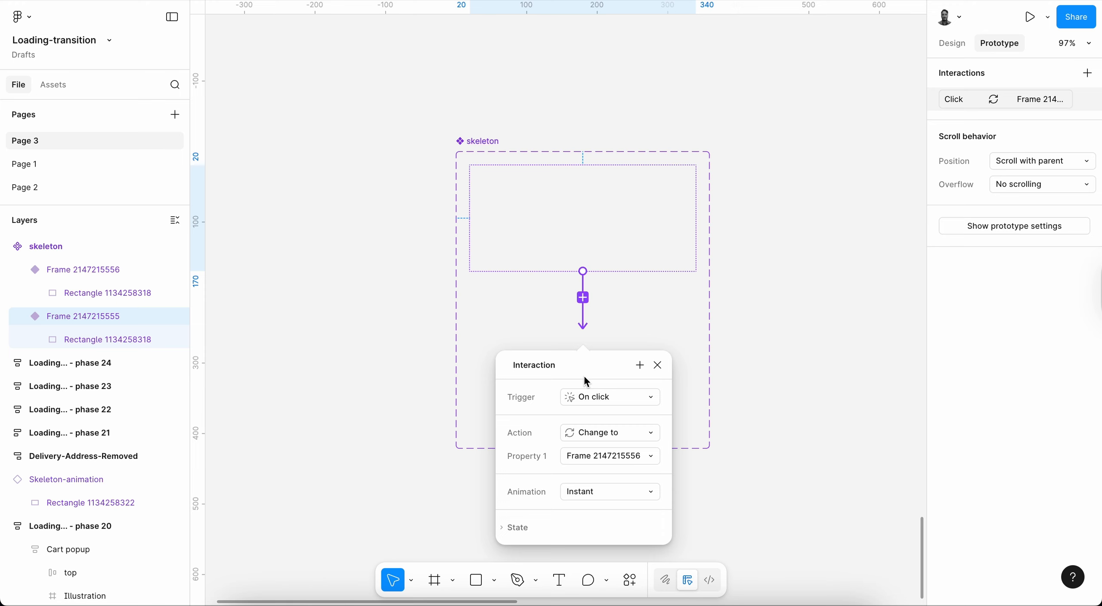
pyautogui.scroll(-2, 615, 432)
pyautogui.scroll(2, 609, 427)
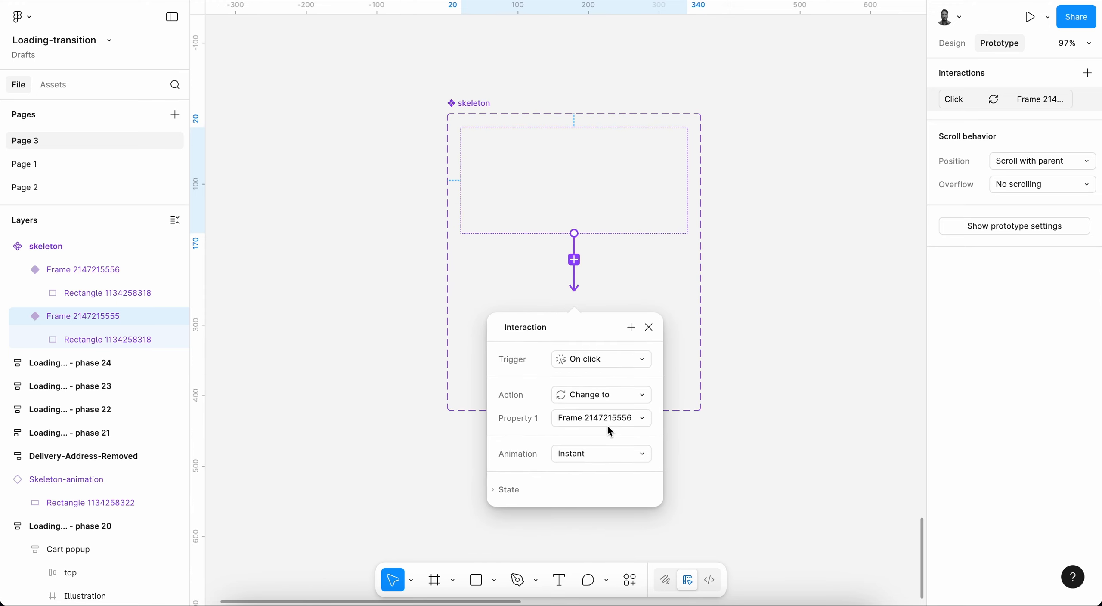
# Set the upper variant's interaction trigger to After delay with a 200 ms delay, keeping the Change to action.
pyautogui.click(608, 396)
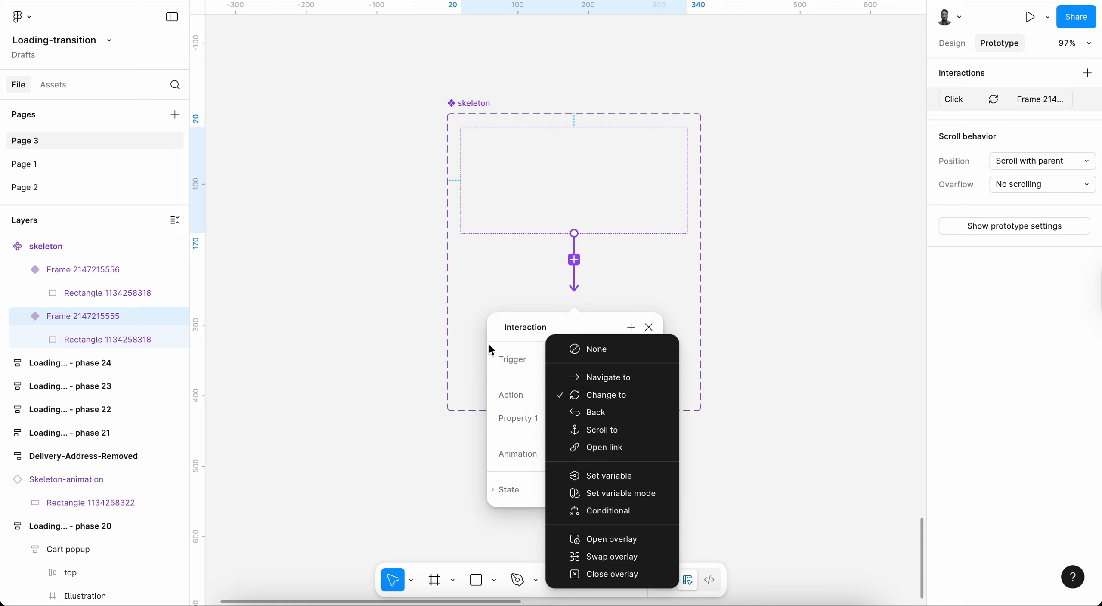
pyautogui.click(600, 395)
pyautogui.click(598, 364)
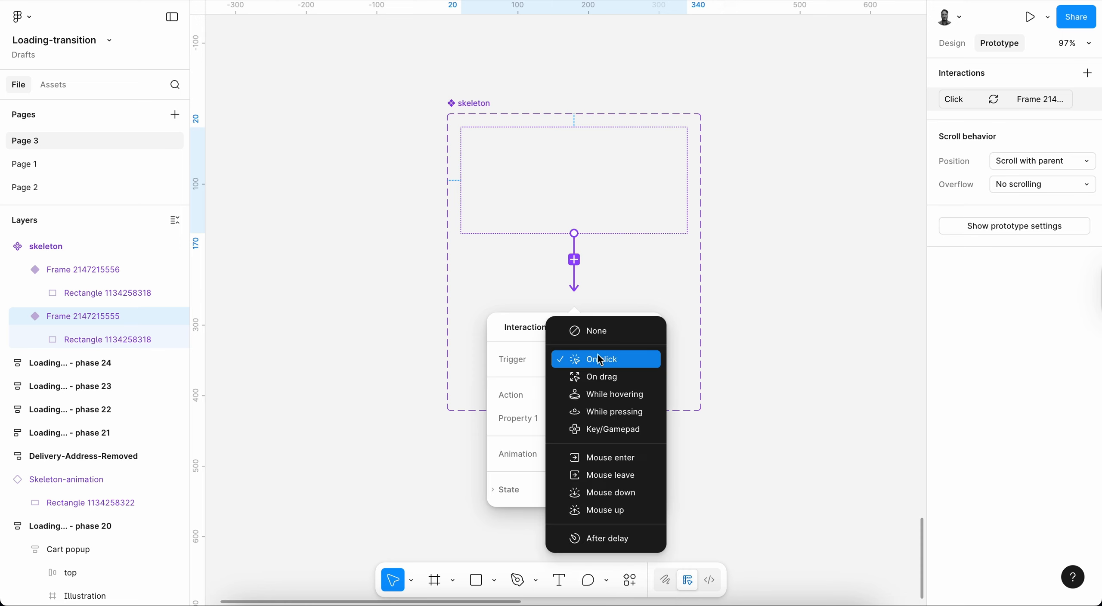
pyautogui.click(601, 539)
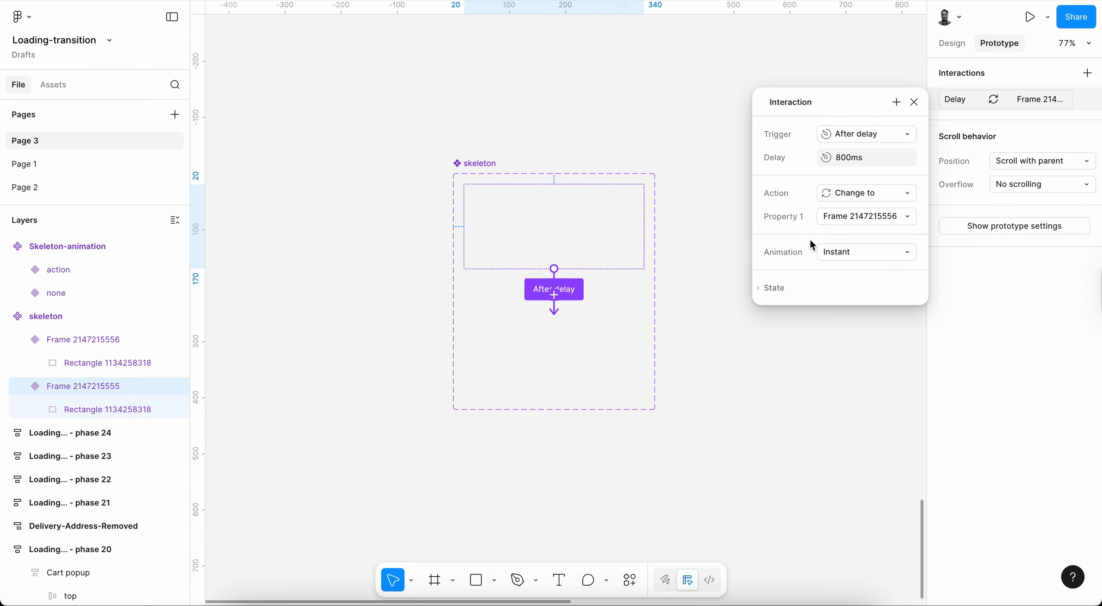
pyautogui.click(836, 158)
pyautogui.moveTo(836, 159); pyautogui.dragTo(825, 158)
pyautogui.write('2')
# Set the upper variant's transition to Smart animate with a Linear curve and 800 ms duration, and close the interaction settings.
pyautogui.click(861, 216)
pyautogui.click(861, 216)
pyautogui.click(855, 254)
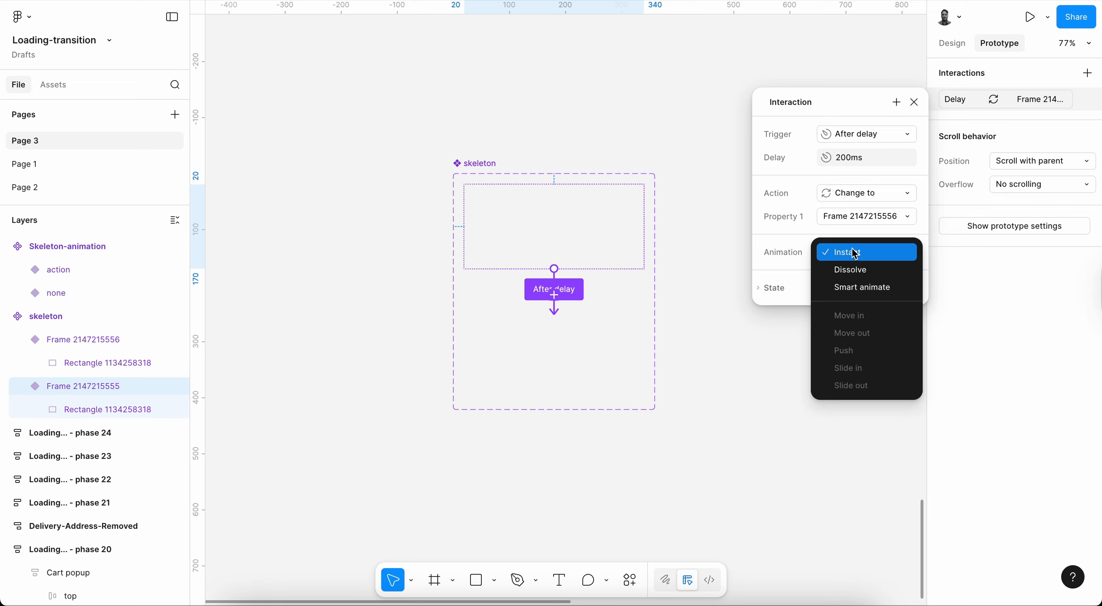
pyautogui.click(860, 287)
pyautogui.click(864, 277)
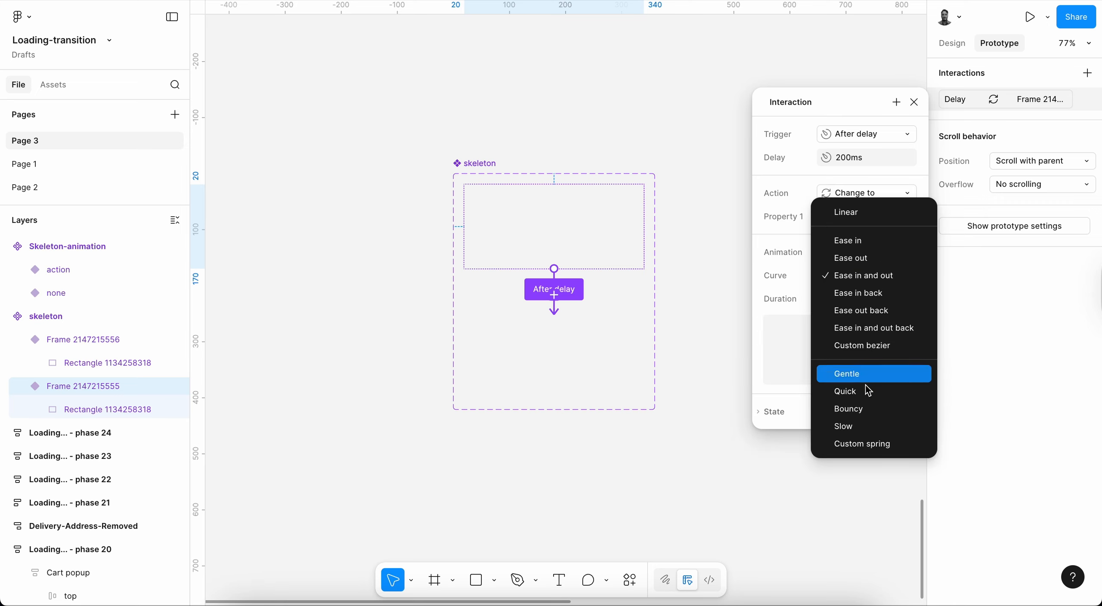
pyautogui.click(868, 216)
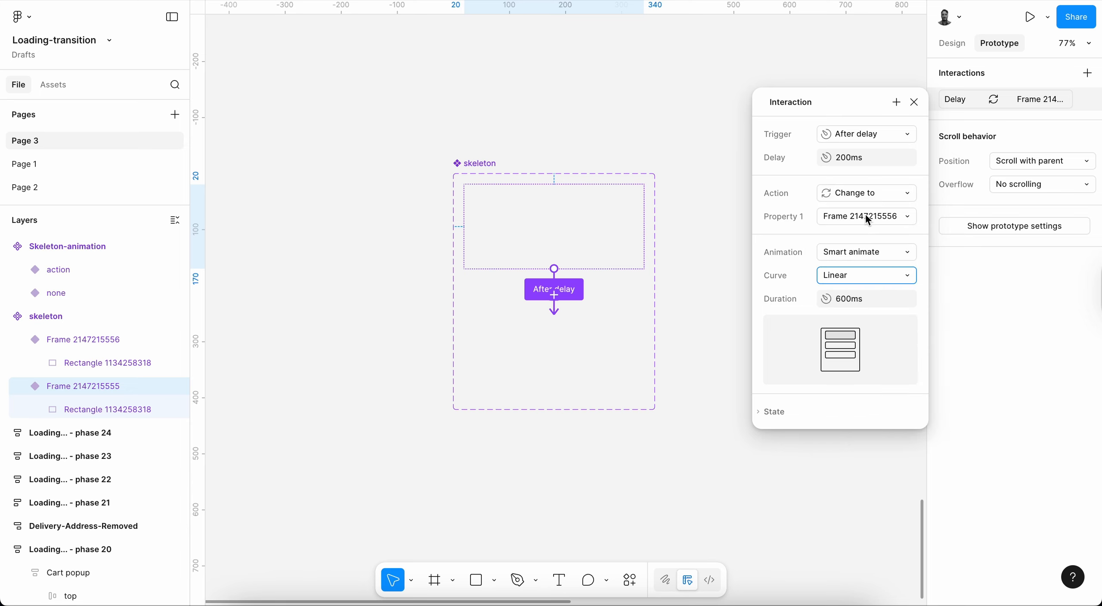
pyautogui.click(842, 299)
pyautogui.press('BackSpace')
pyautogui.write('8')
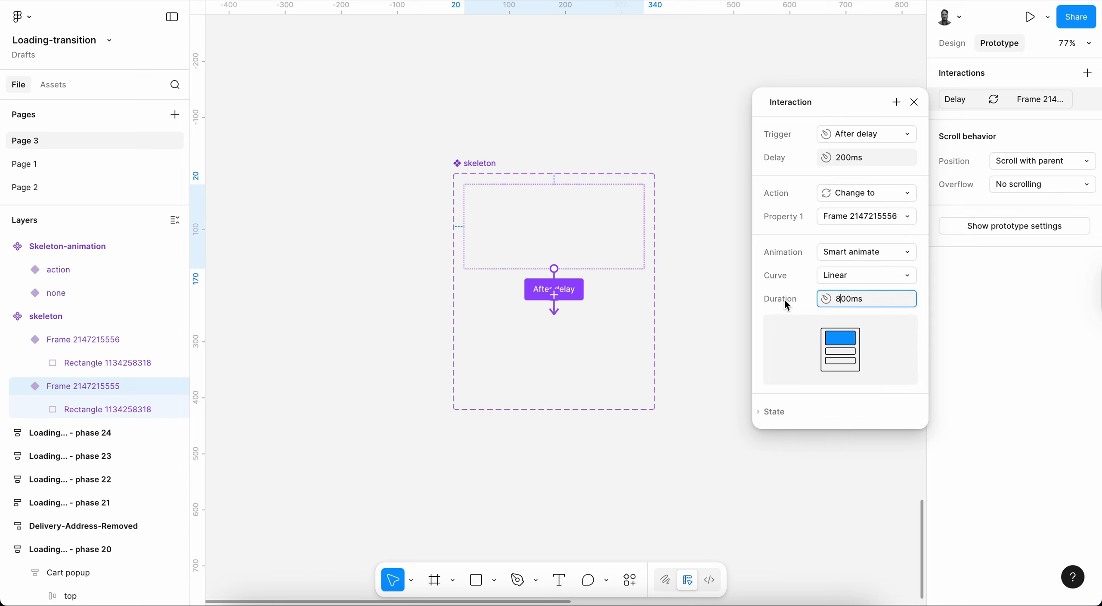
pyautogui.click(915, 102)
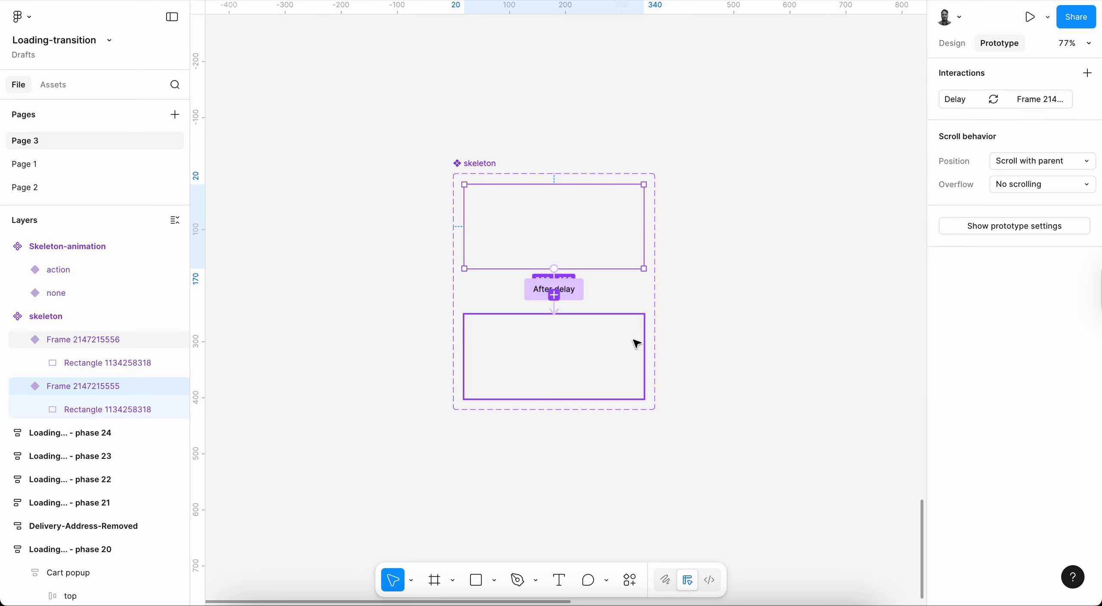
# Connect the lower variant back to the upper one with an After delay trigger of 1 ms.
pyautogui.click(637, 345)
pyautogui.moveTo(566, 314); pyautogui.dragTo(602, 220)
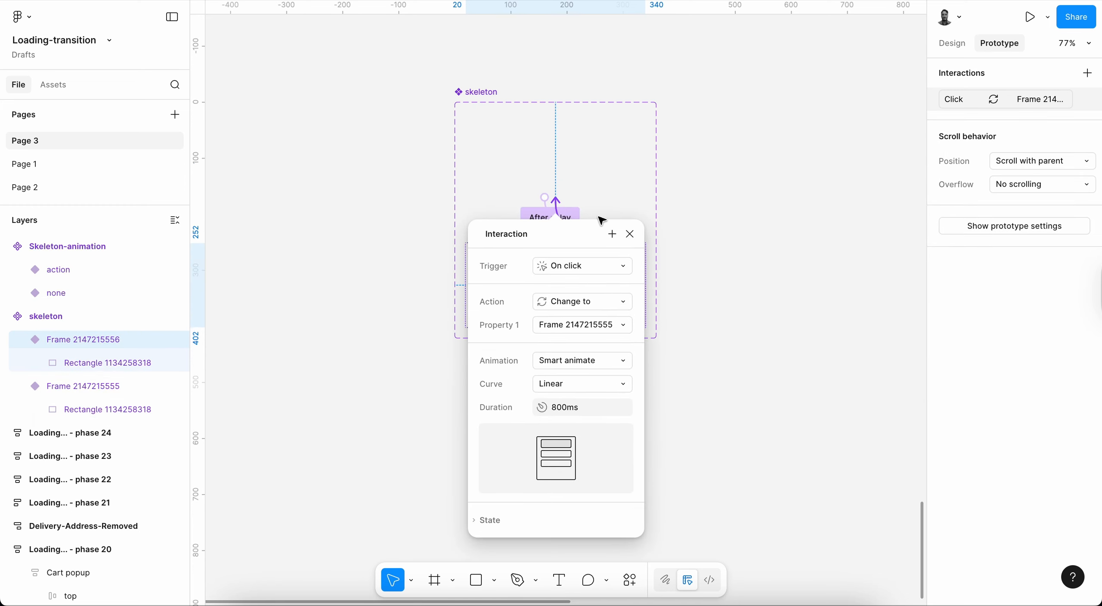
pyautogui.click(580, 269)
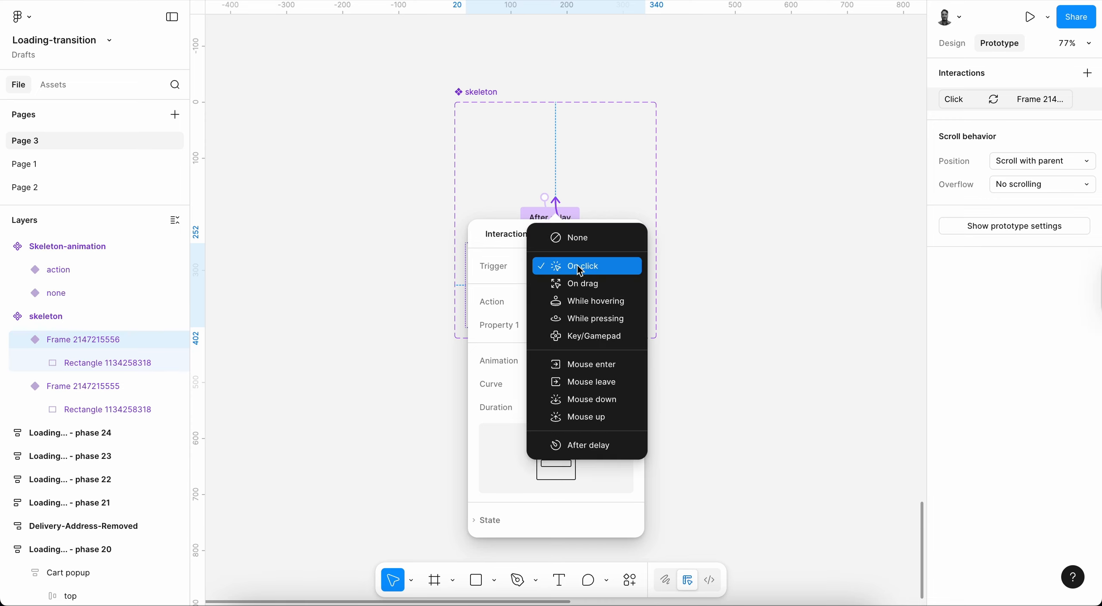
pyautogui.click(592, 447)
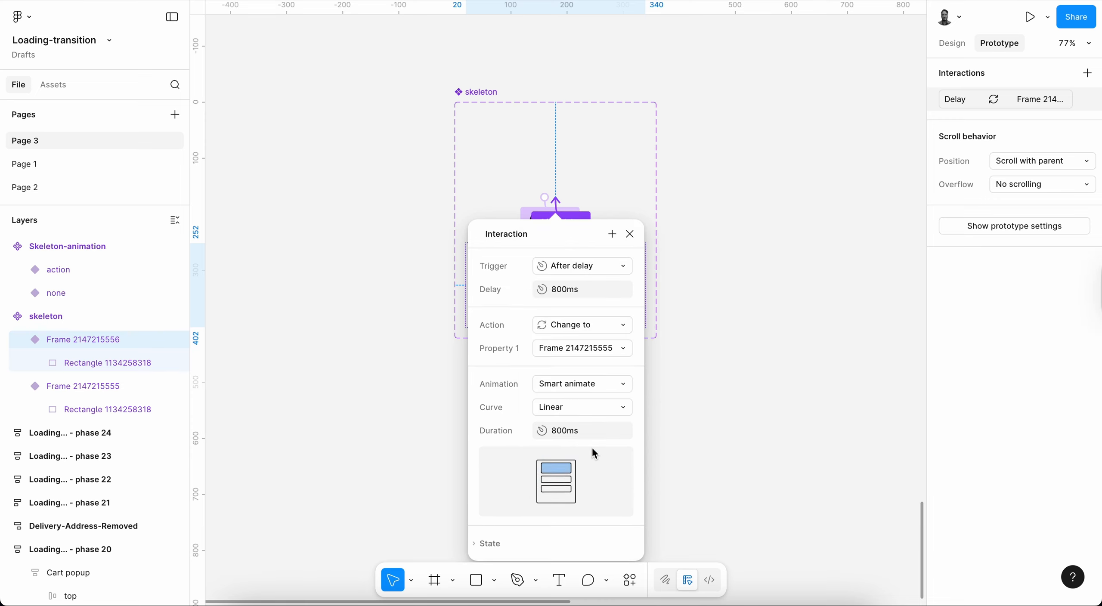
pyautogui.click(559, 297)
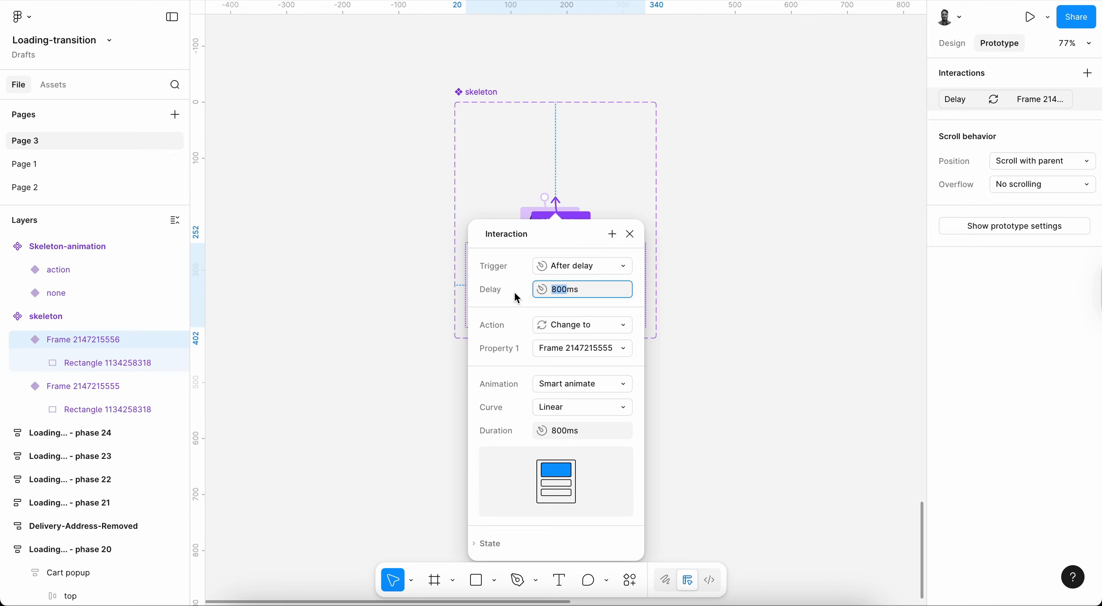
pyautogui.write('1')
# Set the return interaction's animation to Instant and close its settings.
pyautogui.click(583, 385)
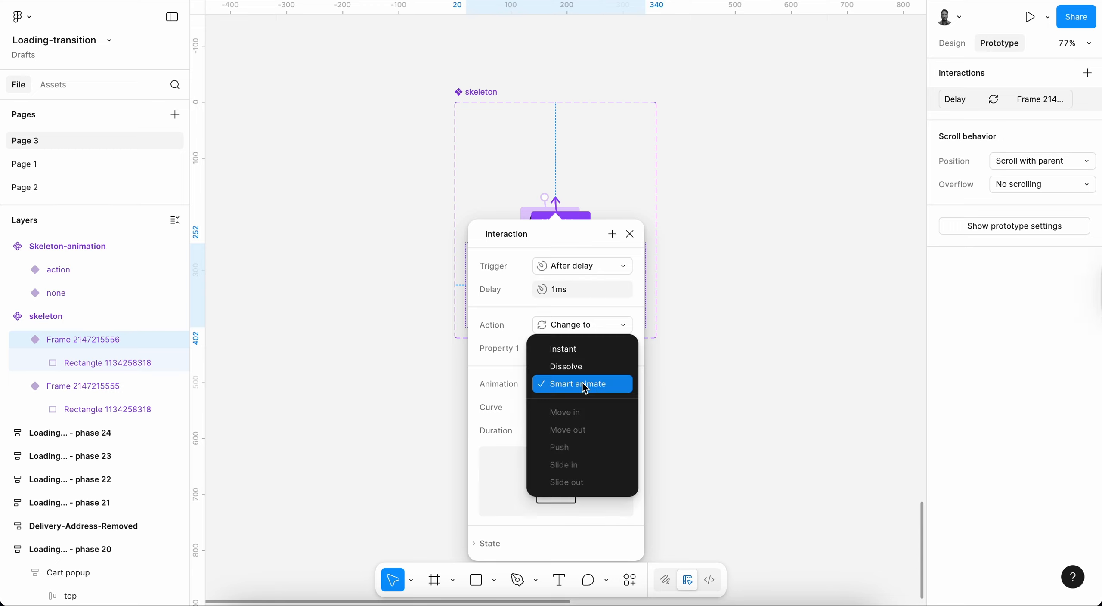
pyautogui.click(586, 351)
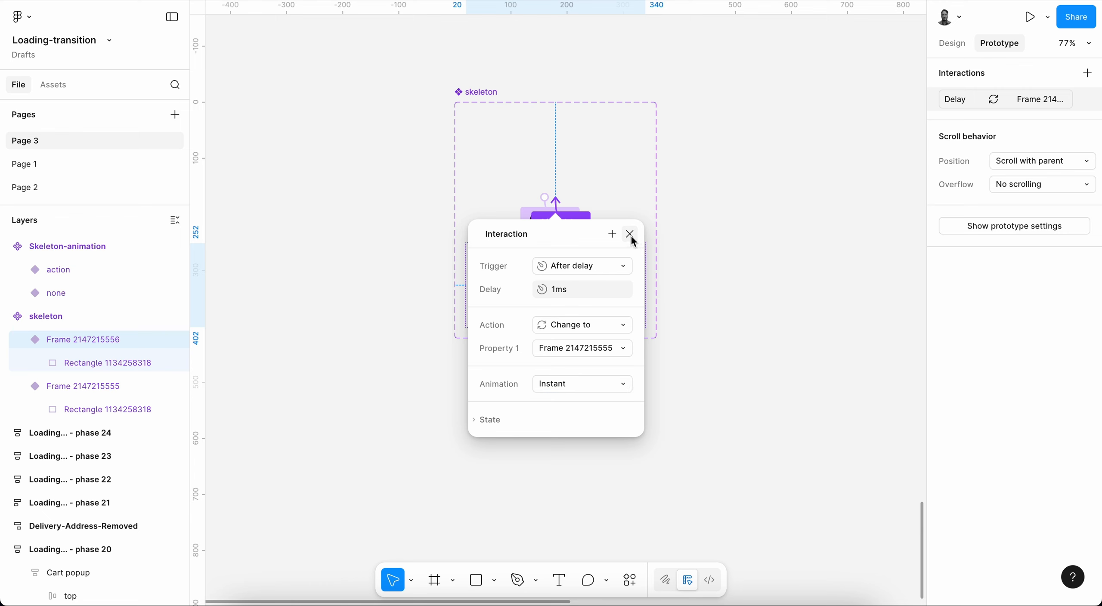
pyautogui.click(630, 234)
# Rename the upper skeleton variant's Property 1 value to action.
pyautogui.click(952, 43)
pyautogui.click(634, 141)
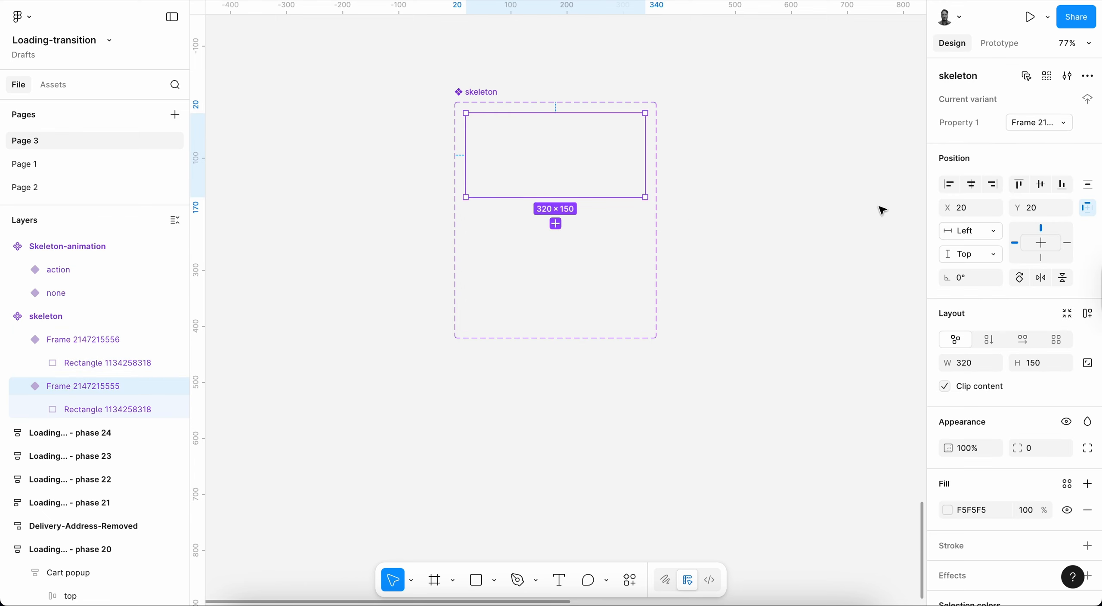
pyautogui.click(1033, 125)
pyautogui.hotkey('ctrl', 'a')
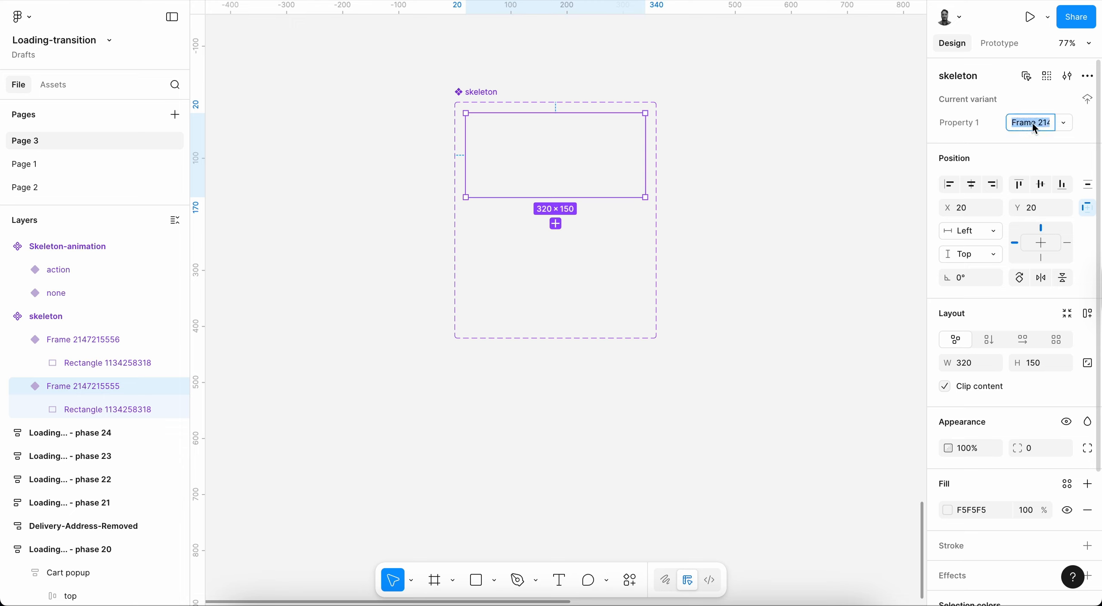
pyautogui.write('action')
pyautogui.press('Return')
# Set the lower skeleton variant's property value to blank and rename the component's Property 1 to stage.
pyautogui.click(637, 267)
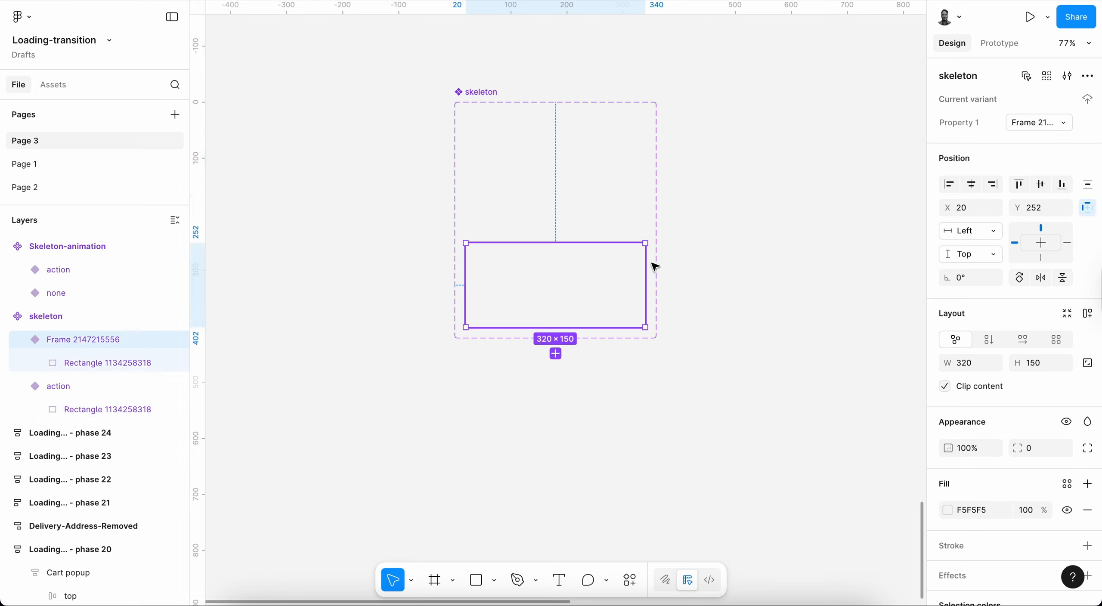
pyautogui.click(1033, 125)
pyautogui.write('blank')
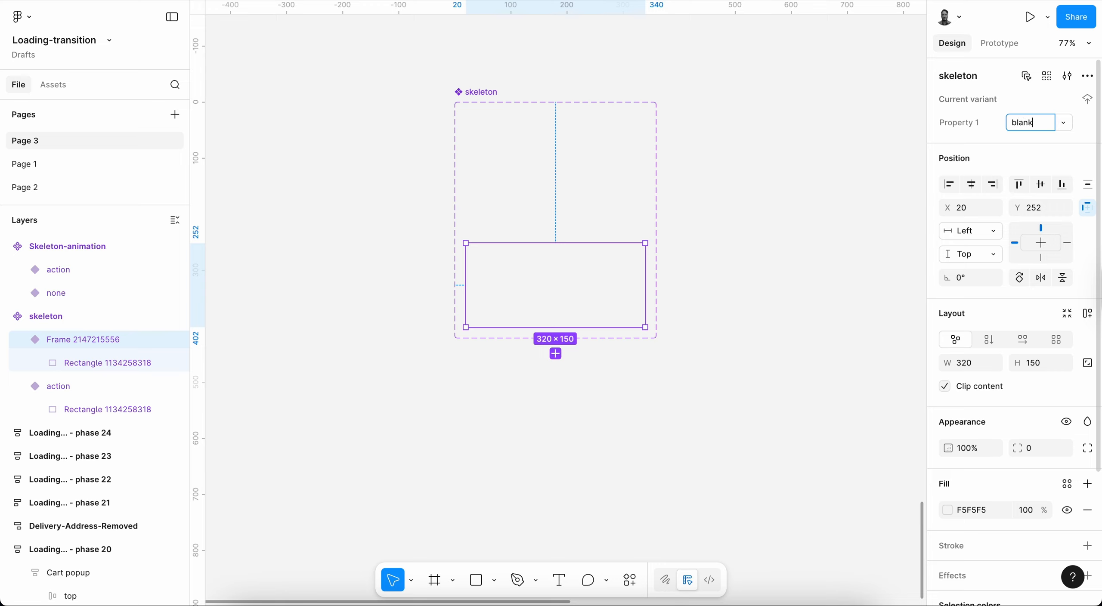
pyautogui.press('Return')
pyautogui.write('stage')
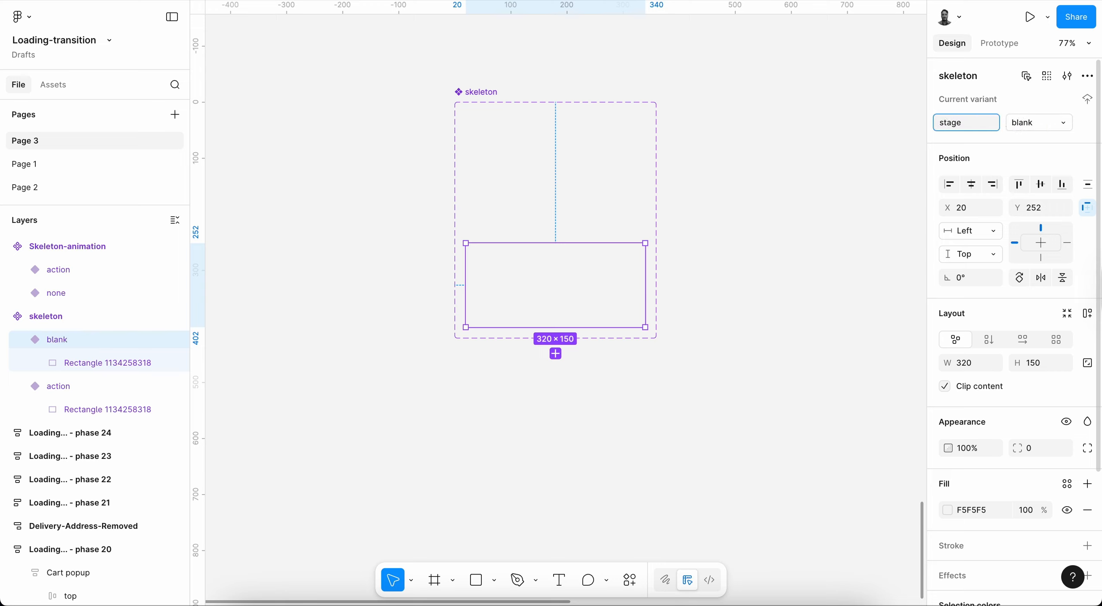
pyautogui.press('Return')
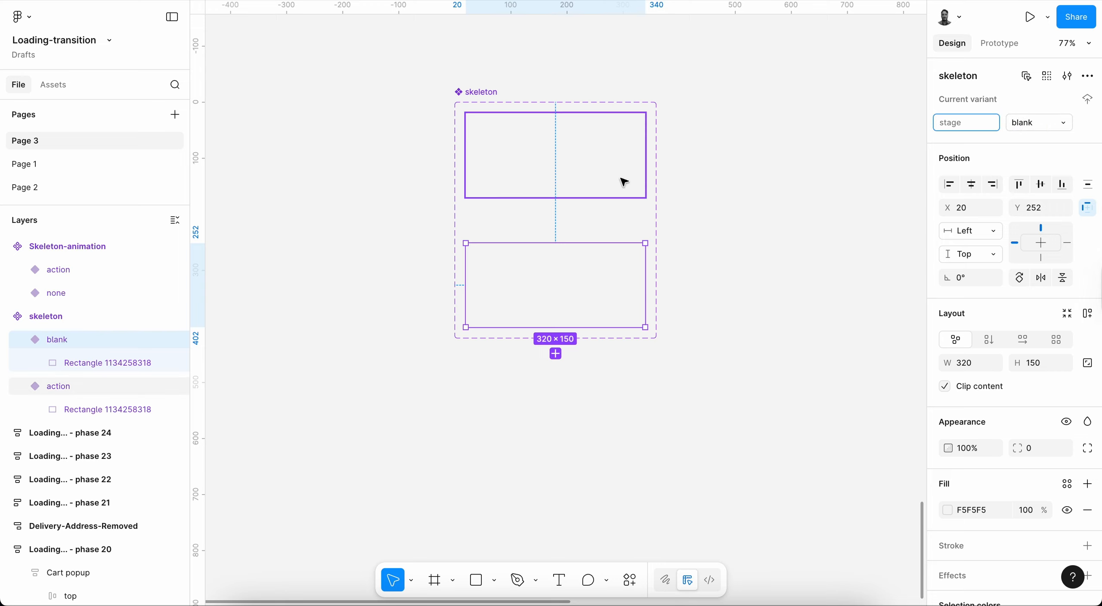
pyautogui.click(623, 180)
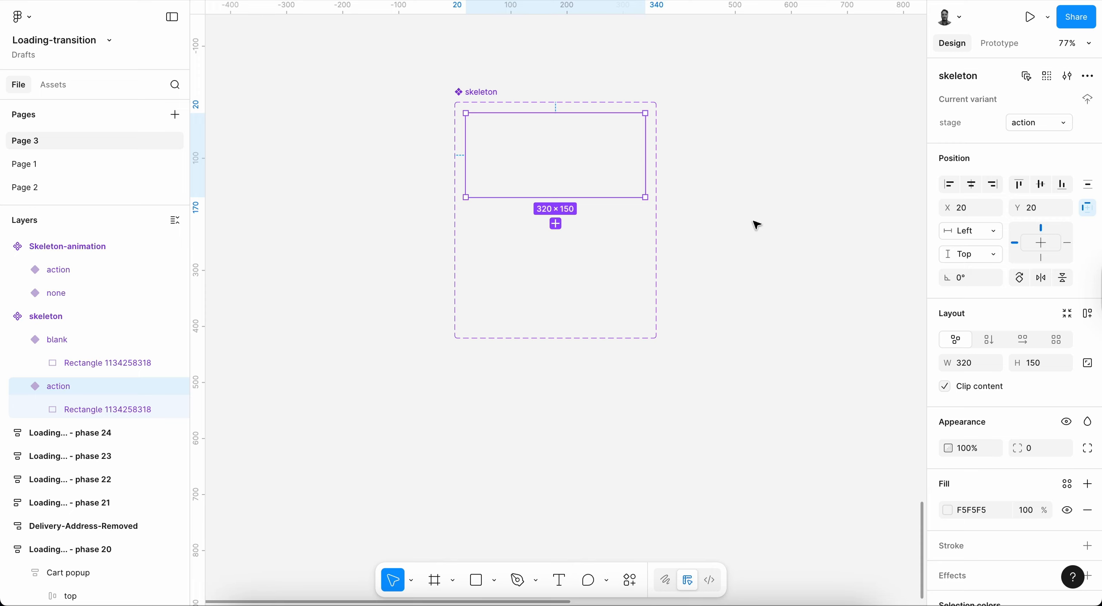
# Hide the interface and look over the mobile screens from Delivery-Address-Removed to phase 23.
pyautogui.scroll(-5, 751, 235)
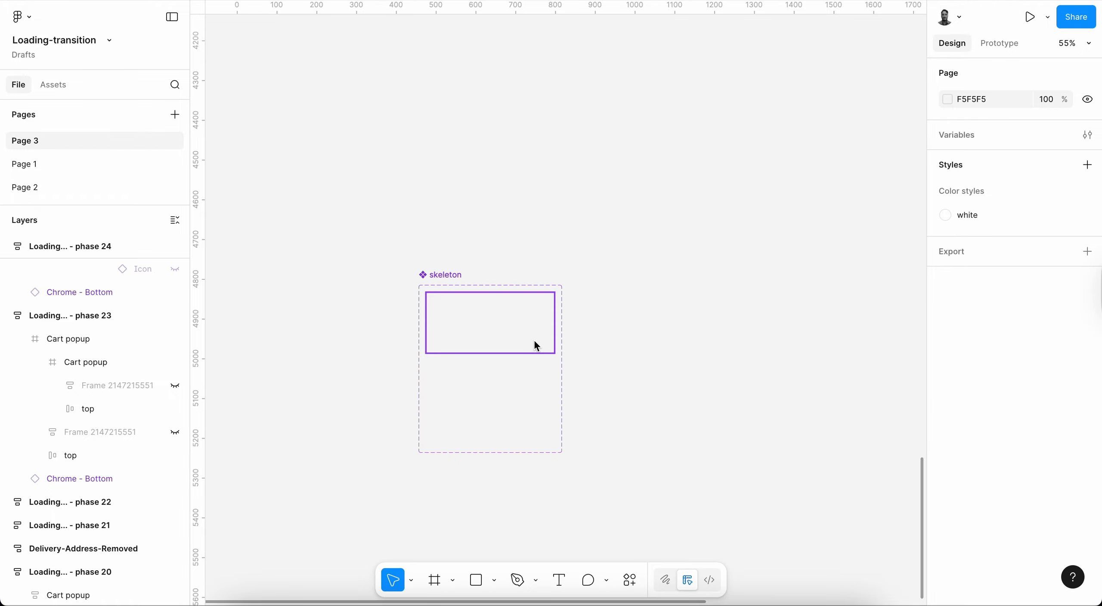
pyautogui.click(534, 338)
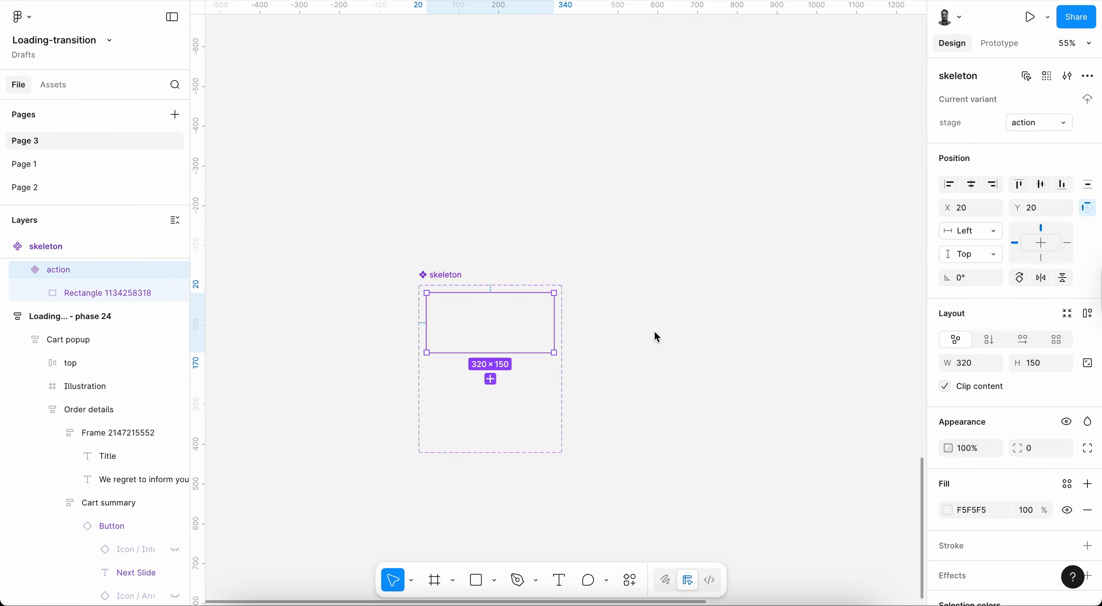
pyautogui.scroll(-3, 655, 332)
pyautogui.scroll(10, 655, 332)
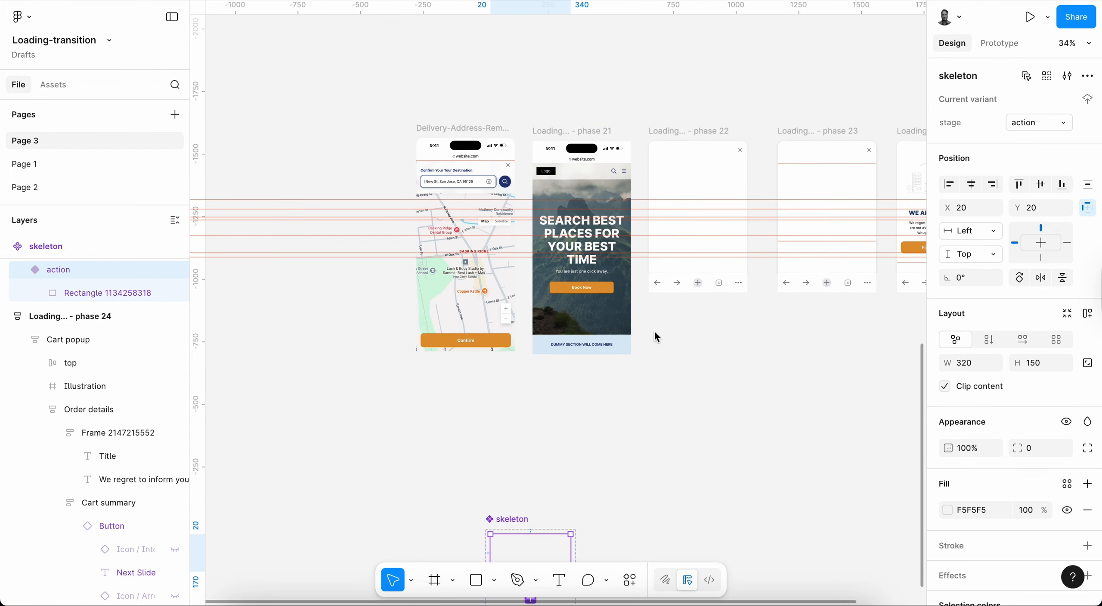
pyautogui.scroll(4, 655, 333)
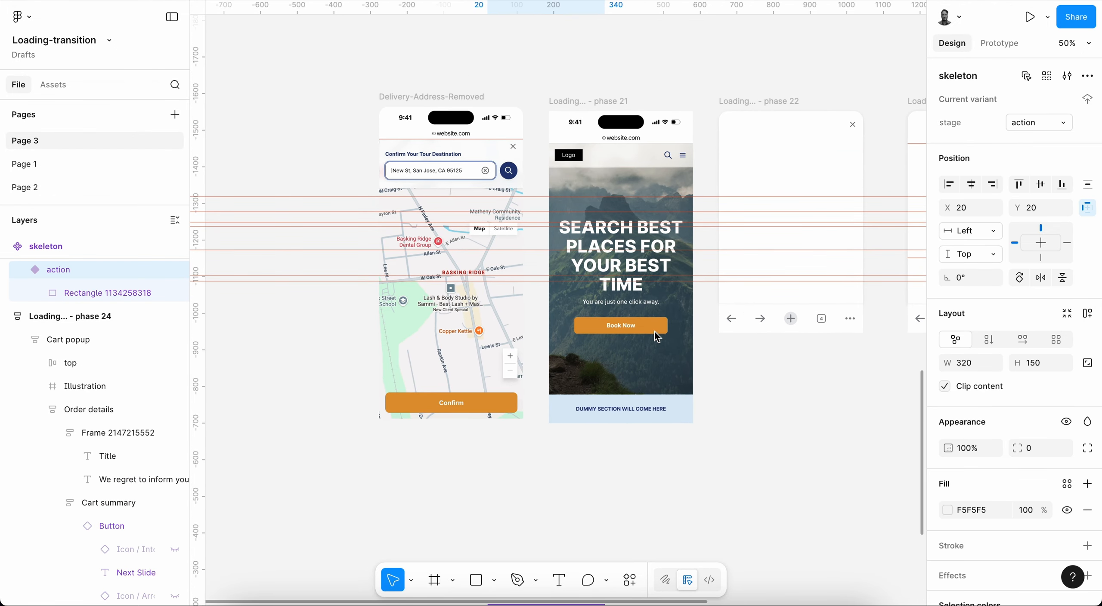
pyautogui.hotkey('ctrl', '\\')
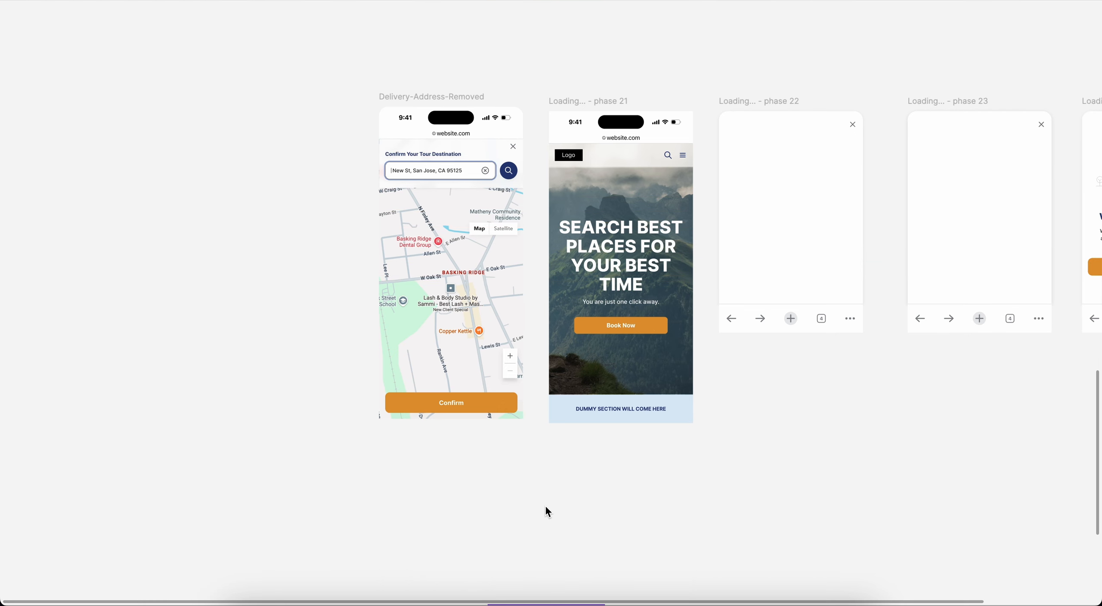
pyautogui.scroll(3, 546, 509)
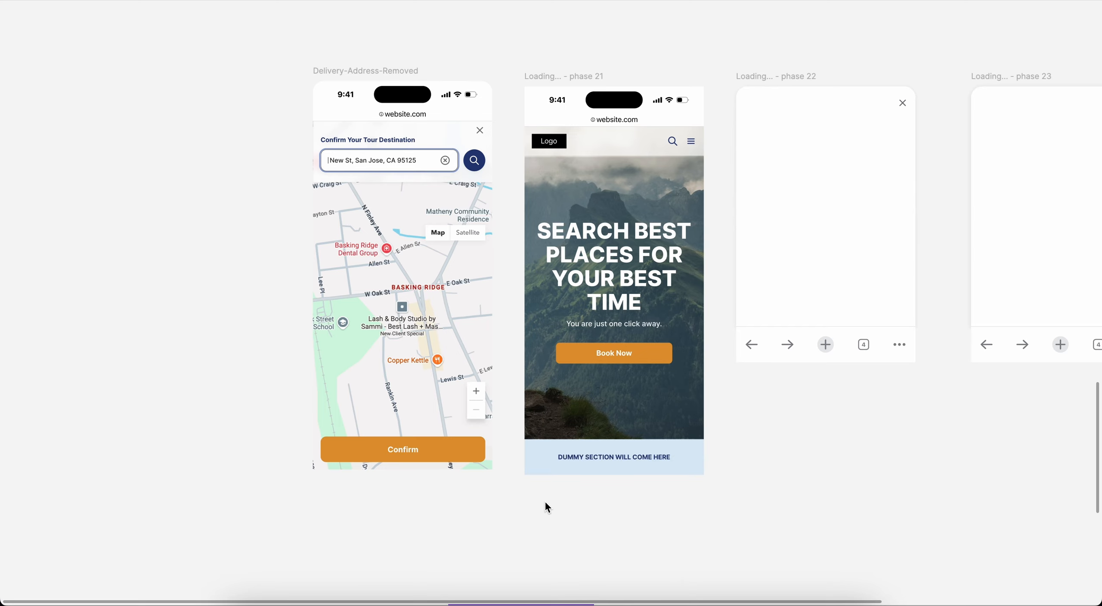
pyautogui.hscroll(4, 545, 503)
pyautogui.hscroll(-4, 545, 503)
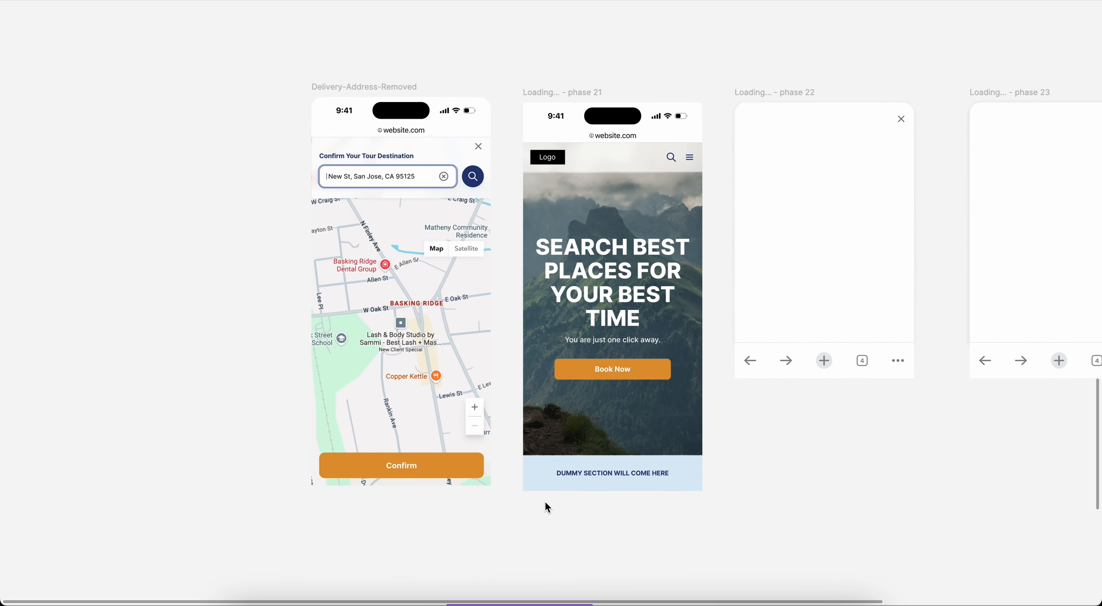
# Move the Map/Satellite switch on the Delivery-Address-Removed screen up to about 20 px below the destination search panel.
pyautogui.click(459, 252)
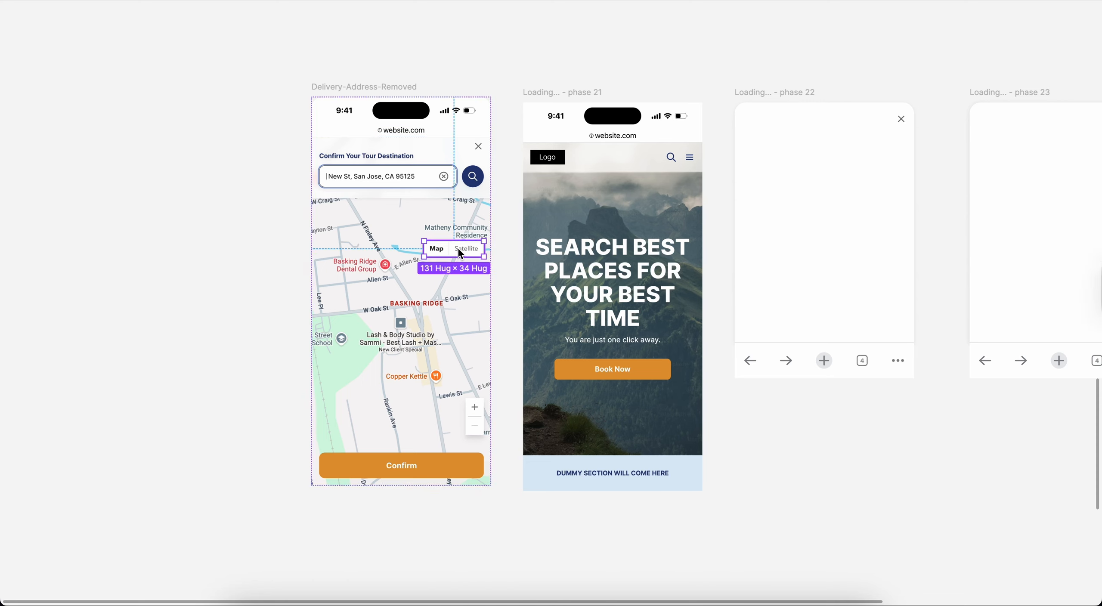
pyautogui.hotkey('shift', 'Up')
pyautogui.hotkey('shift', 'Up')
pyautogui.hotkey('shift', 'Up')
pyautogui.hotkey('shift', 'Up')
pyautogui.hotkey('shift', 'Up')
pyautogui.hotkey('shift', 'Up')
pyautogui.hotkey('shift', 'Up')
pyautogui.hotkey('shift', 'Up')
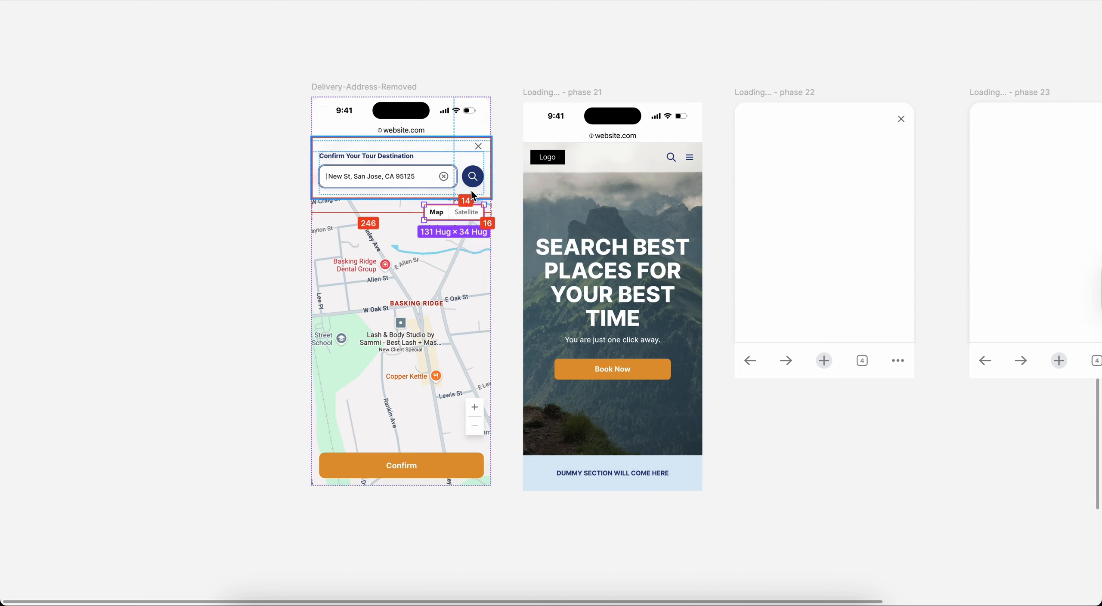
pyautogui.press('Down')
pyautogui.press('Down')
pyautogui.press('Down')
pyautogui.press('Down')
pyautogui.press('alt')
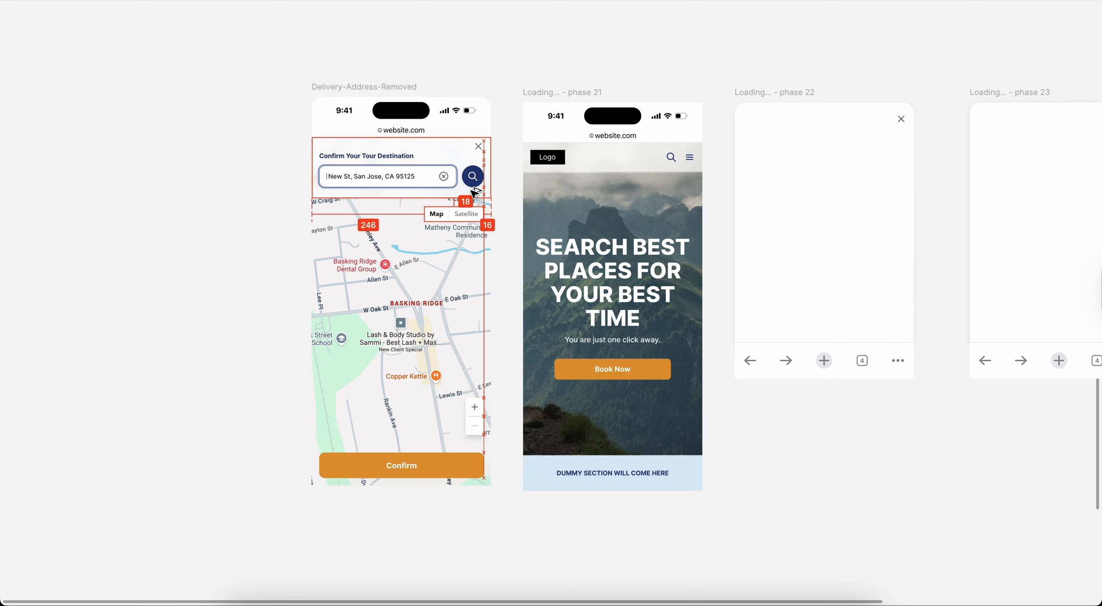
pyautogui.press('Down')
pyautogui.press('Down')
pyautogui.click(622, 37)
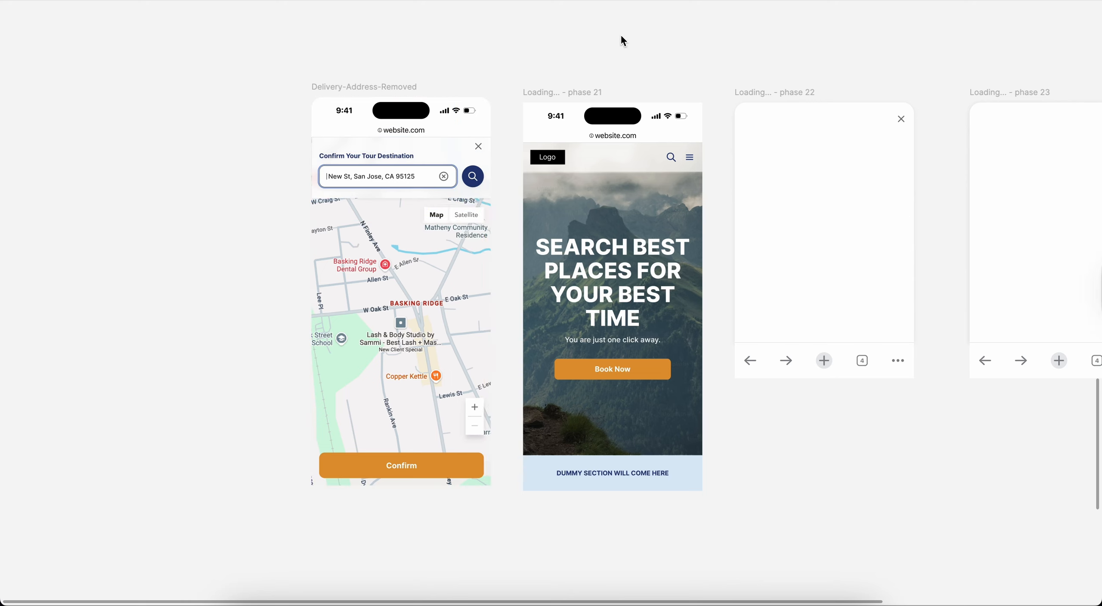
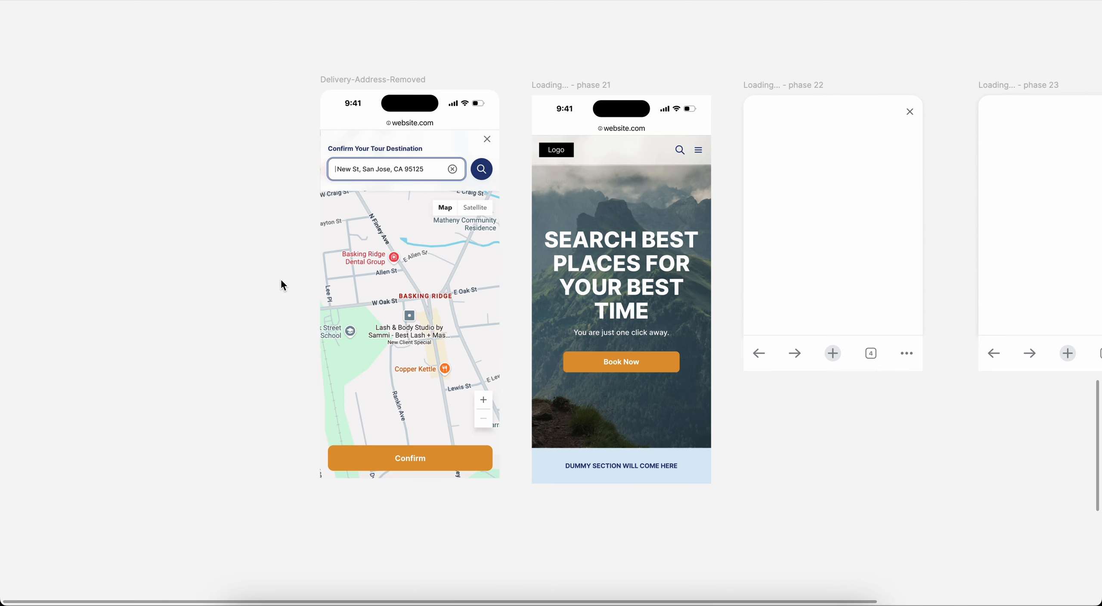
# Examine the Delivery-Address-Removed map screen and the phase 21 landing screen as the start of the loading flow.
pyautogui.hscroll(1, 281, 280)
pyautogui.scroll(1, 282, 279)
pyautogui.hscroll(1, 281, 279)
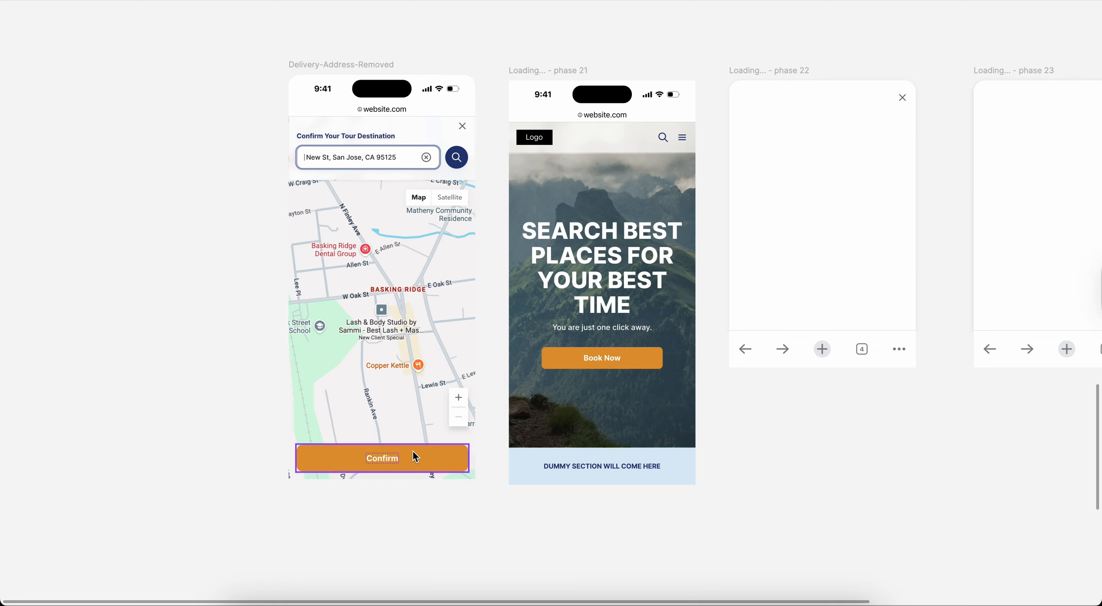
pyautogui.hscroll(3, 415, 456)
pyautogui.hscroll(1, 413, 452)
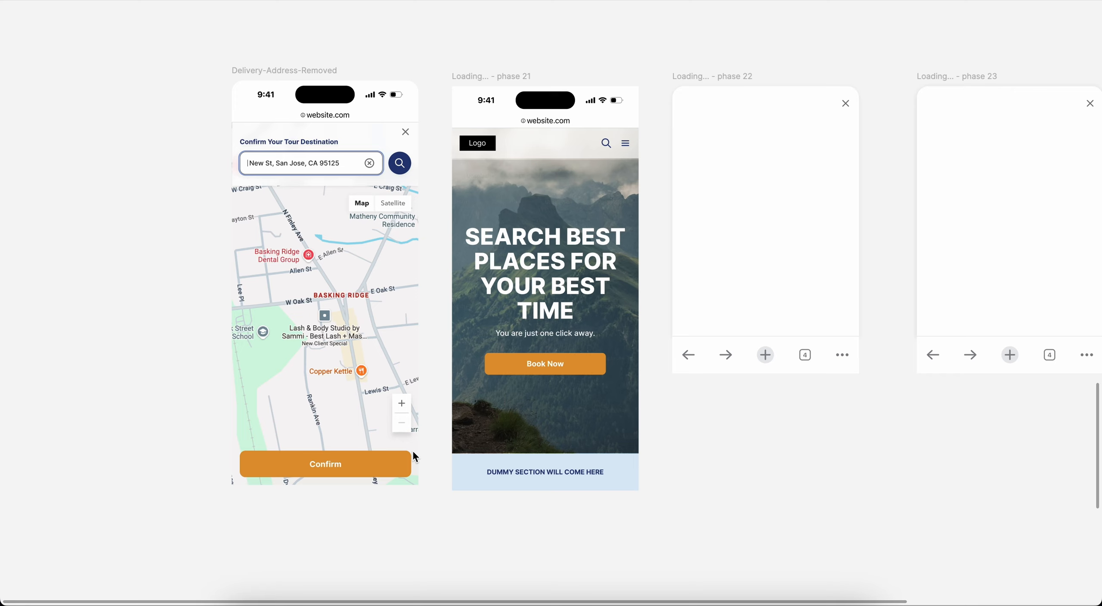
pyautogui.click(373, 372)
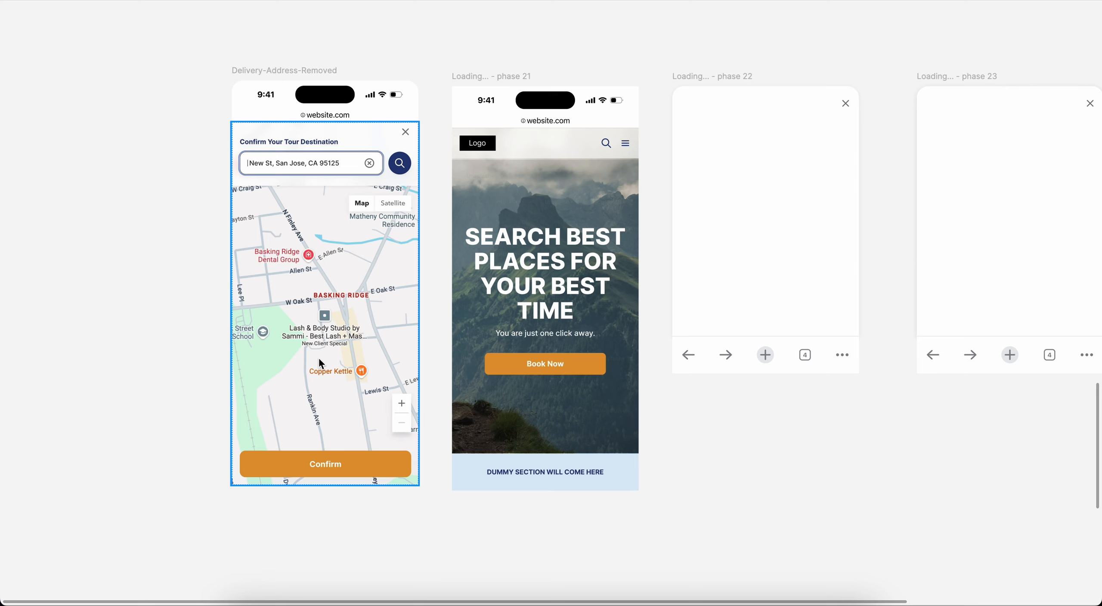
pyautogui.click(400, 179)
pyautogui.hscroll(3, 391, 309)
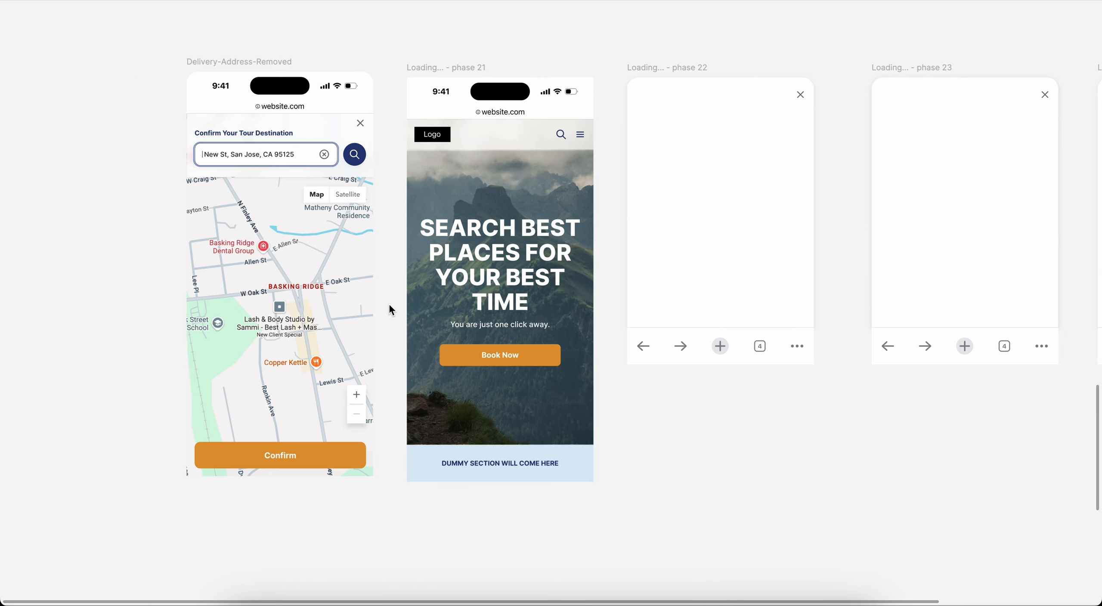
pyautogui.hscroll(3, 389, 303)
pyautogui.scroll(1, 389, 303)
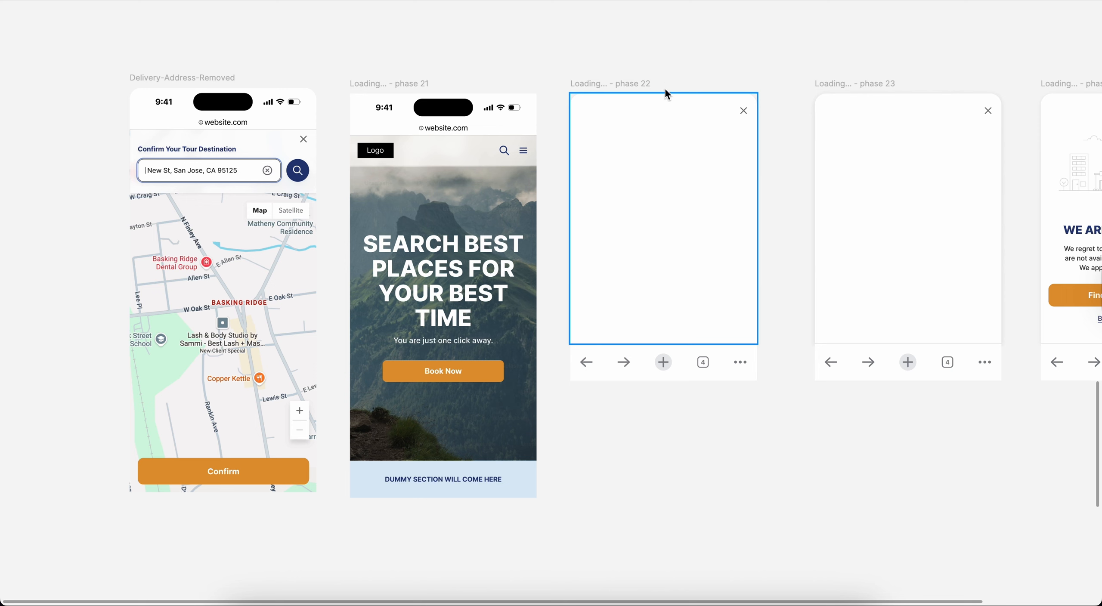
pyautogui.hscroll(1, 674, 77)
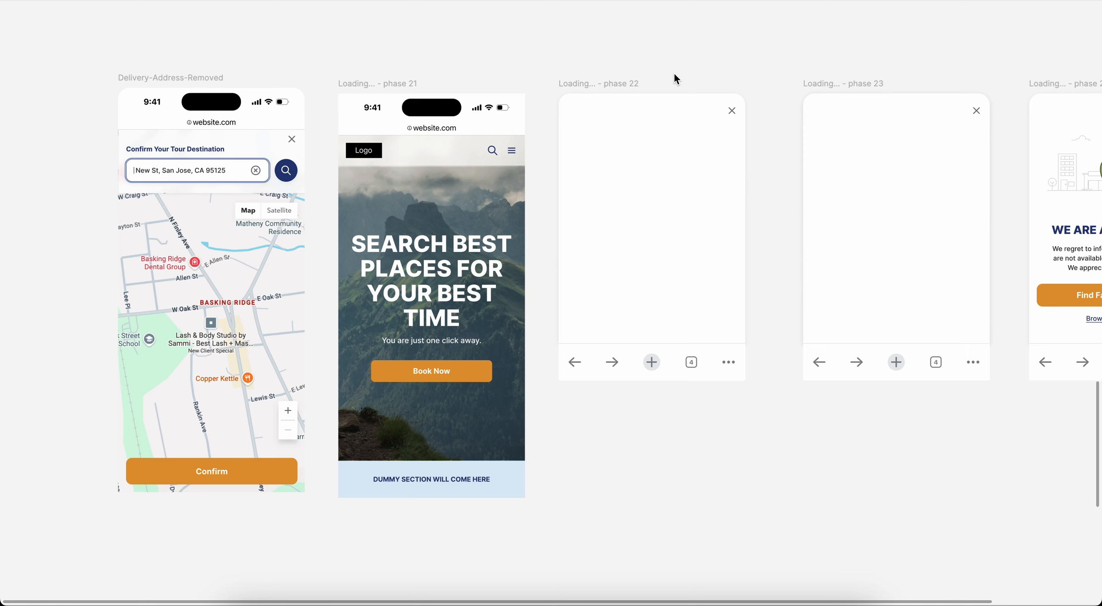
# Examine the blank phase 22 and phase 23 screens and the final phase 24 message screen up close.
pyautogui.hscroll(10, 676, 79)
pyautogui.scroll(2, 676, 79)
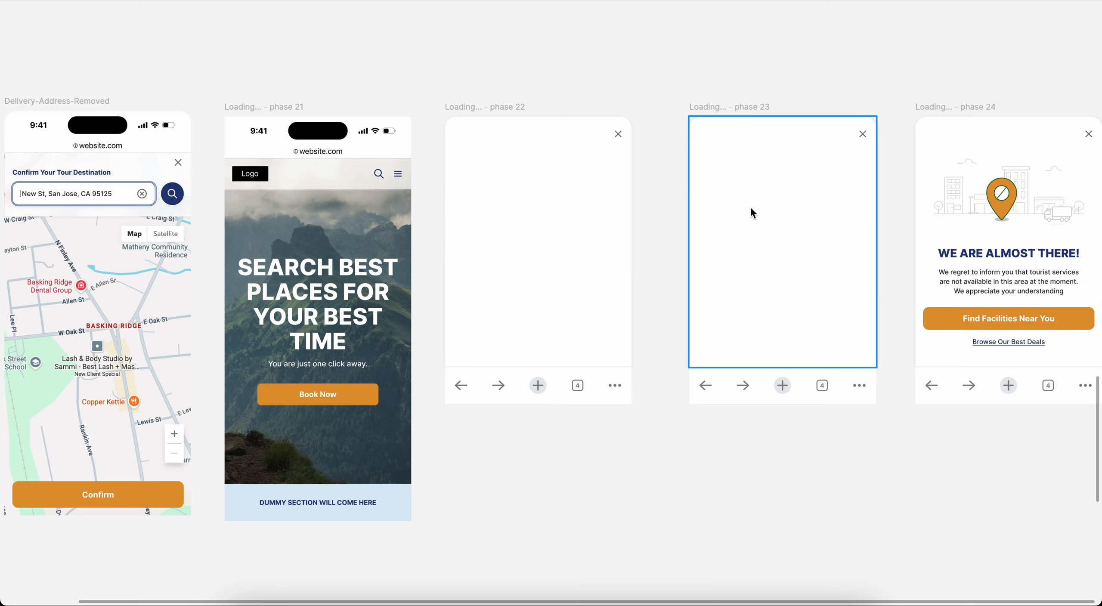
pyautogui.hscroll(8, 751, 208)
pyautogui.scroll(2, 751, 208)
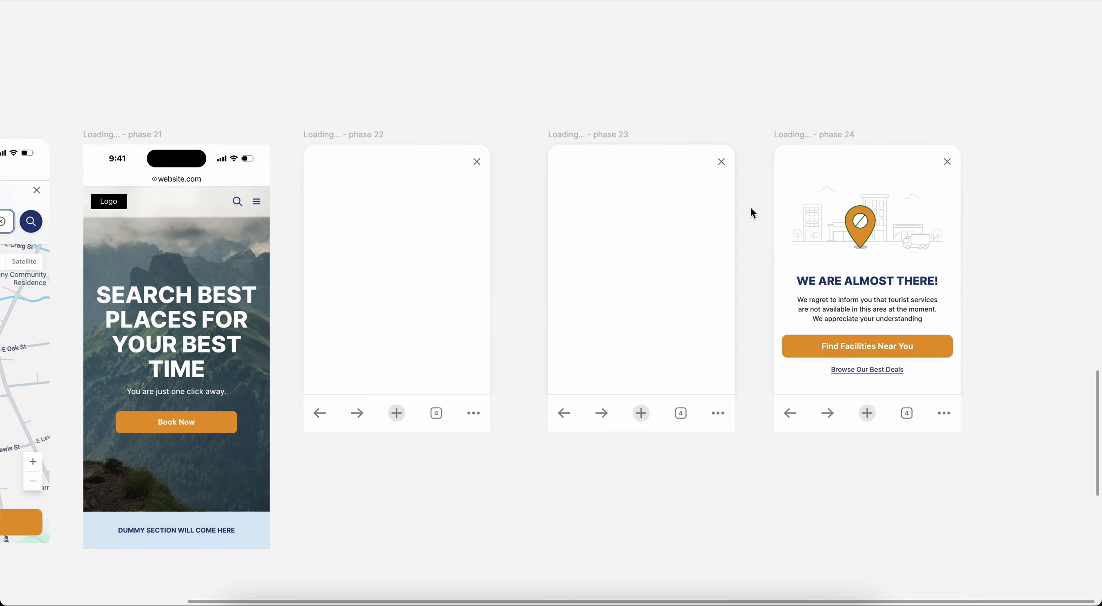
pyautogui.hscroll(2, 752, 209)
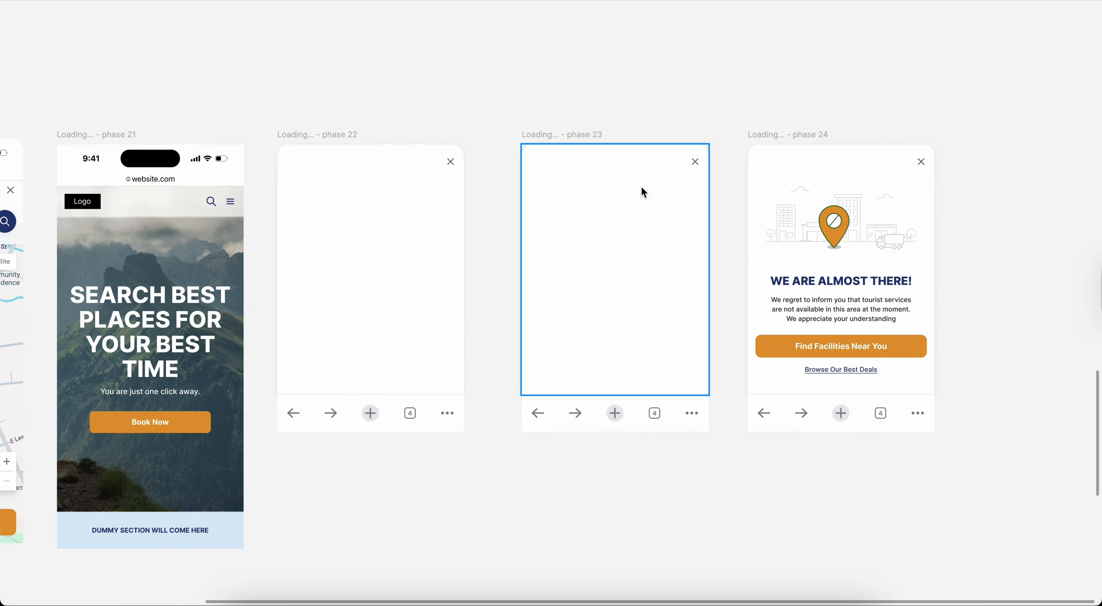
pyautogui.scroll(5, 808, 315)
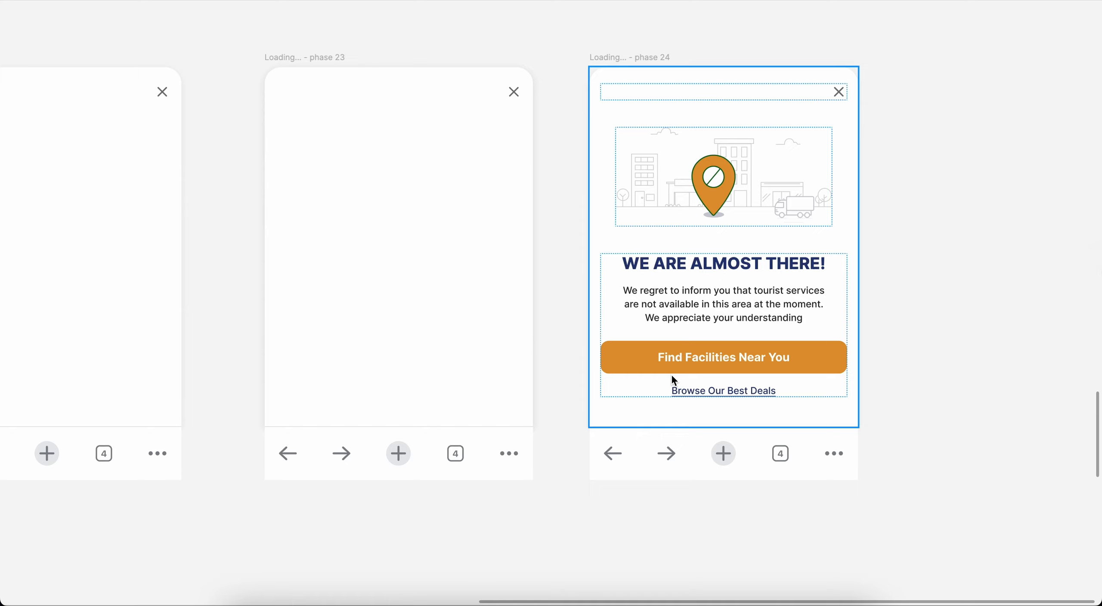
pyautogui.hscroll(-20, 671, 374)
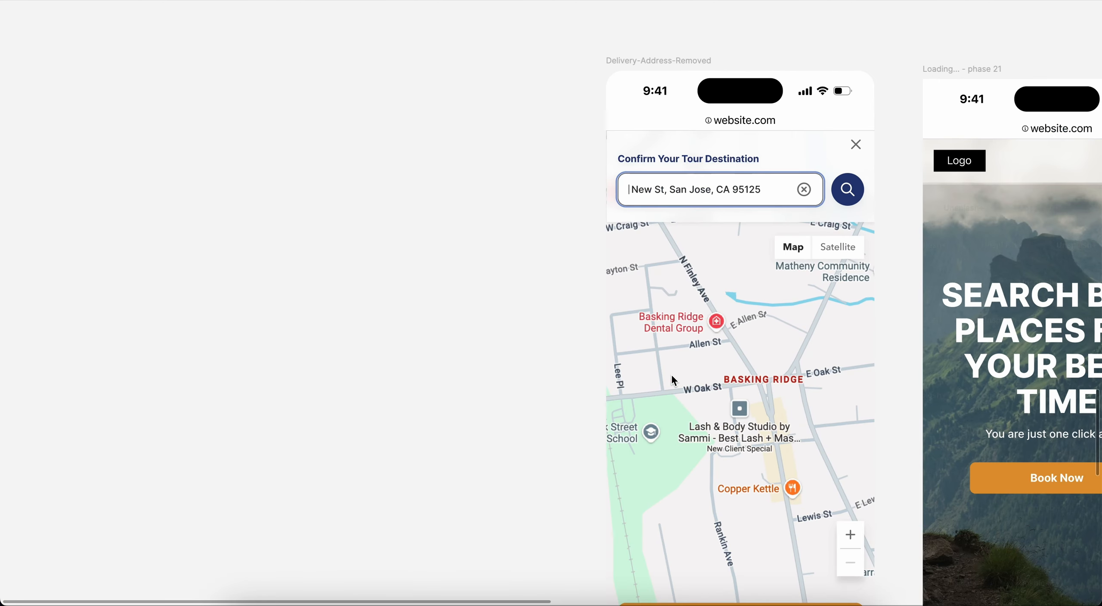
pyautogui.hscroll(10, 679, 368)
pyautogui.hscroll(20, 679, 370)
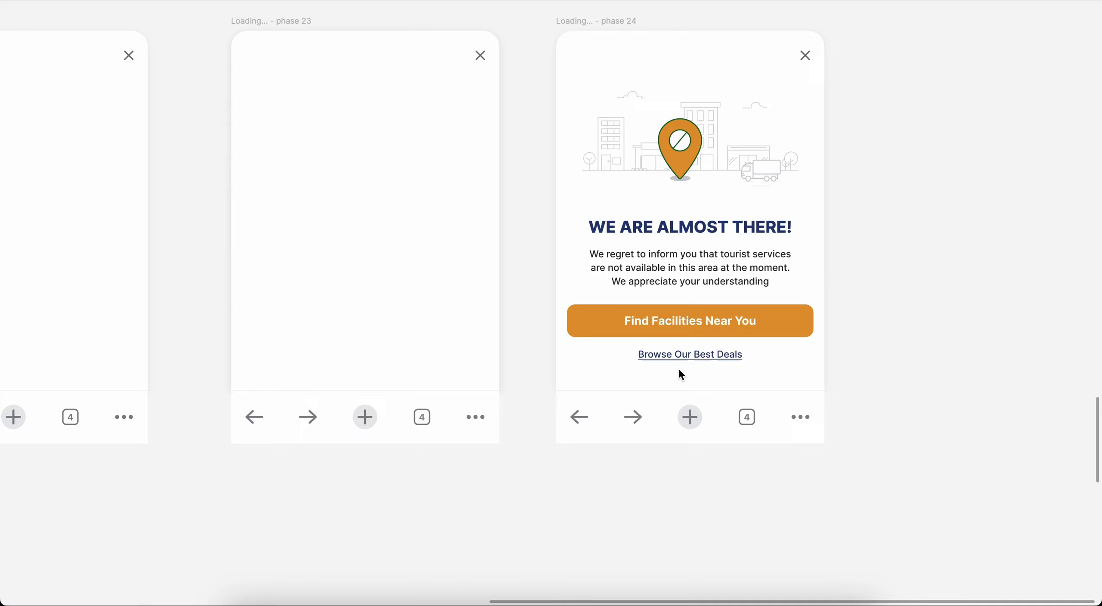
pyautogui.hscroll(1, 679, 371)
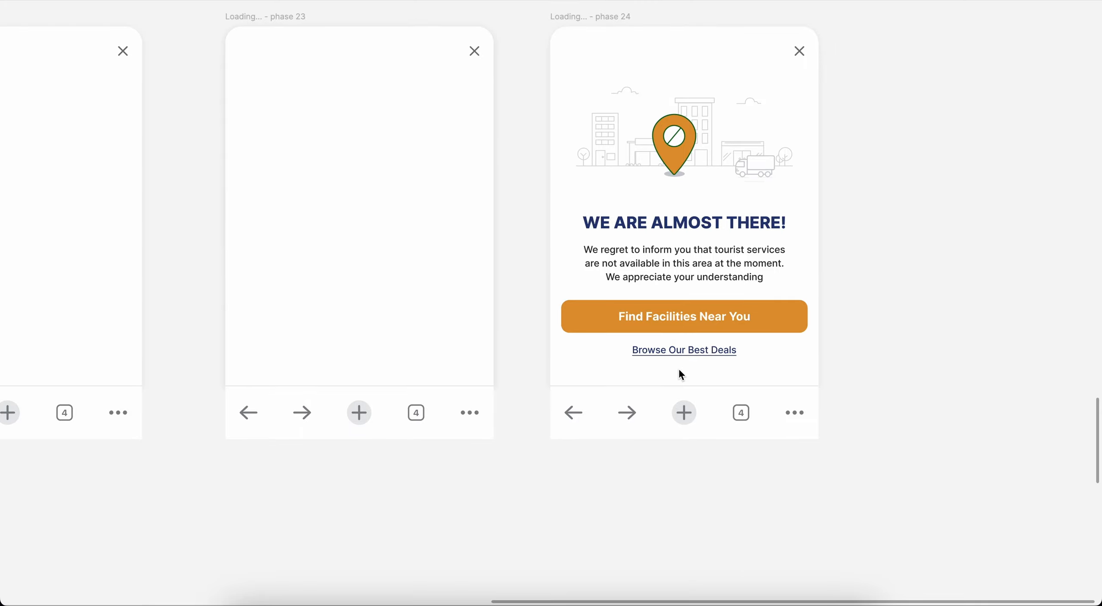
pyautogui.scroll(2, 682, 374)
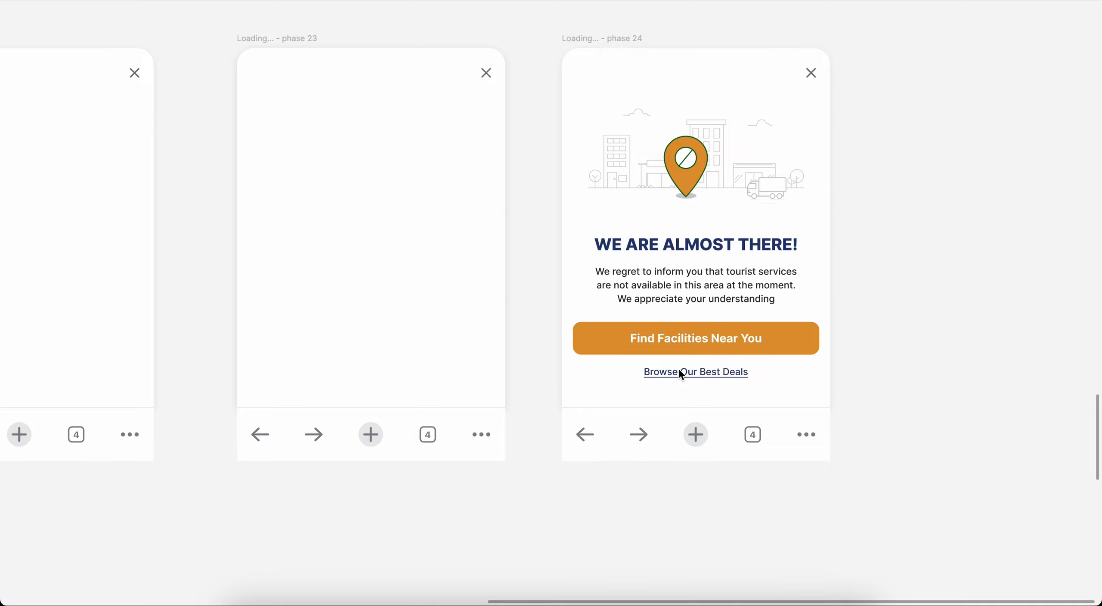
pyautogui.hscroll(-4, 682, 374)
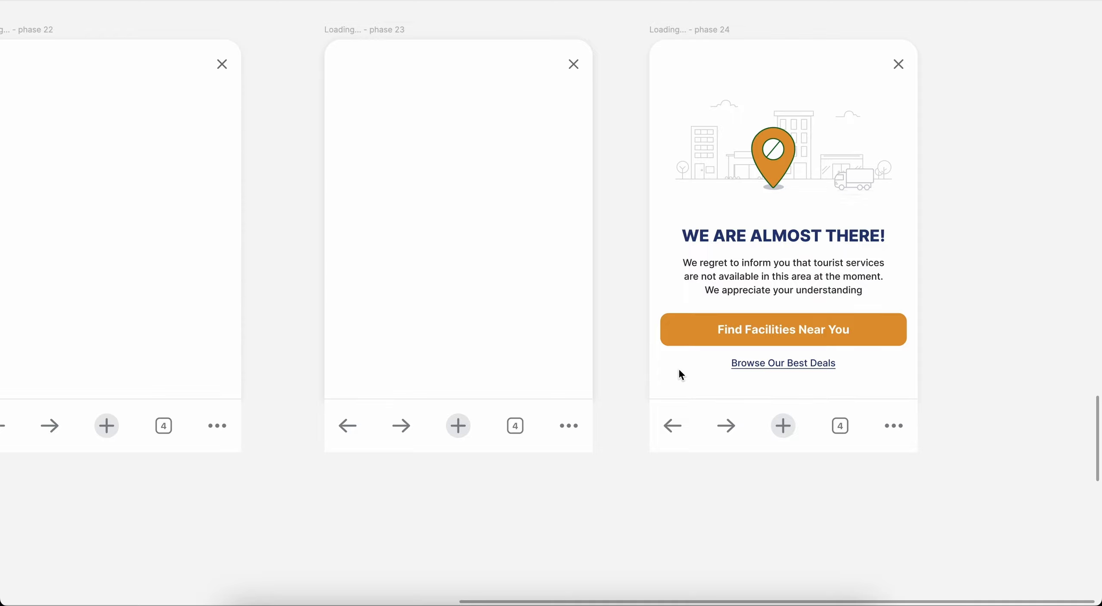
pyautogui.scroll(-2, 644, 374)
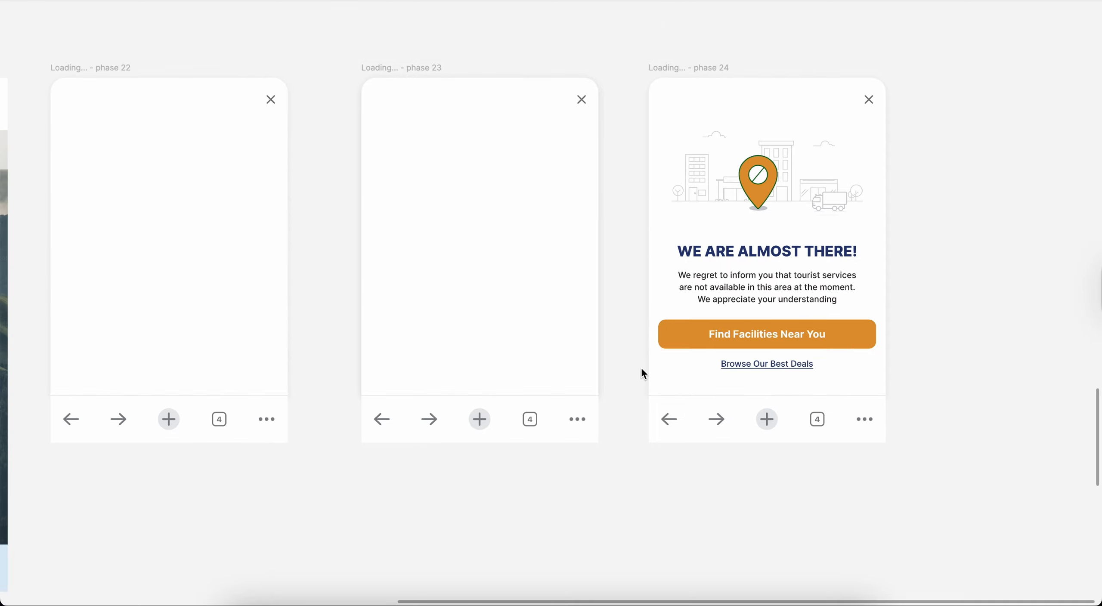
pyautogui.hscroll(-8, 642, 369)
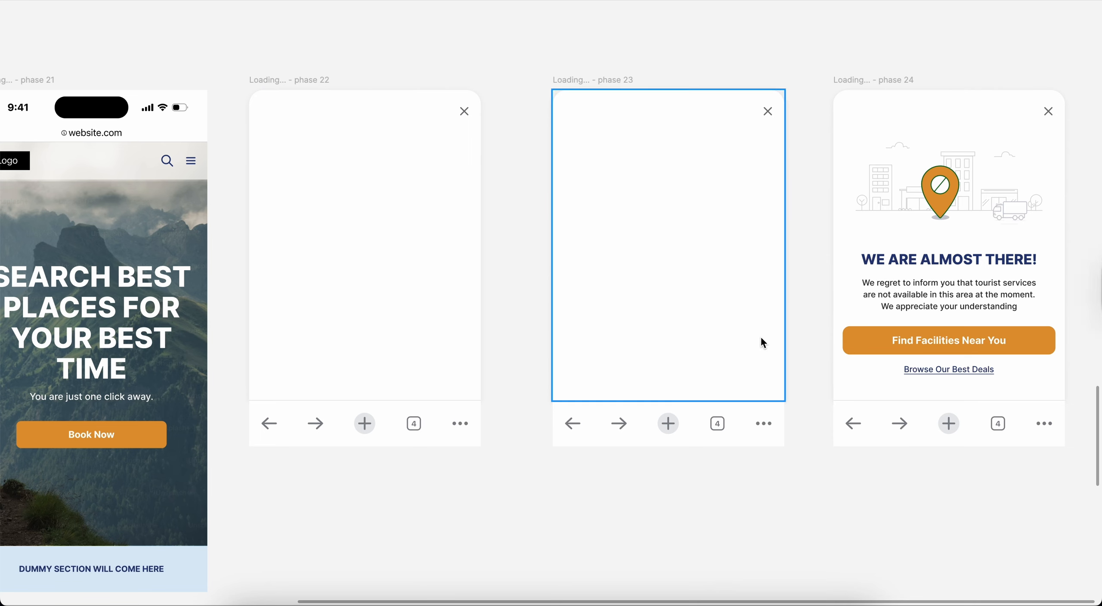
pyautogui.hscroll(6, 760, 336)
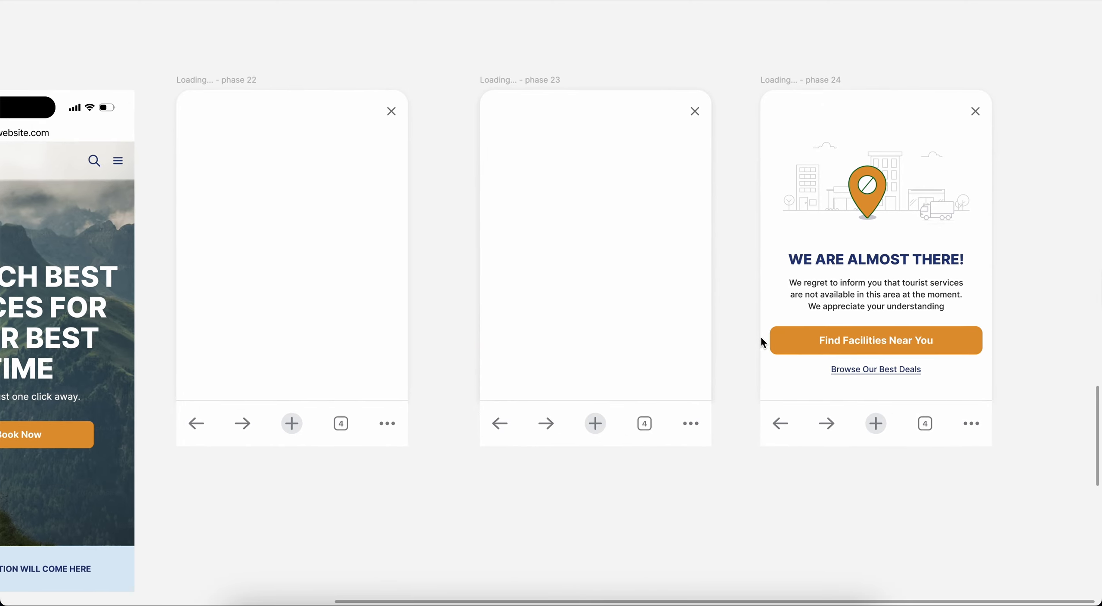
pyautogui.hotkey('ctrl', '\\')
pyautogui.scroll(3, 634, 241)
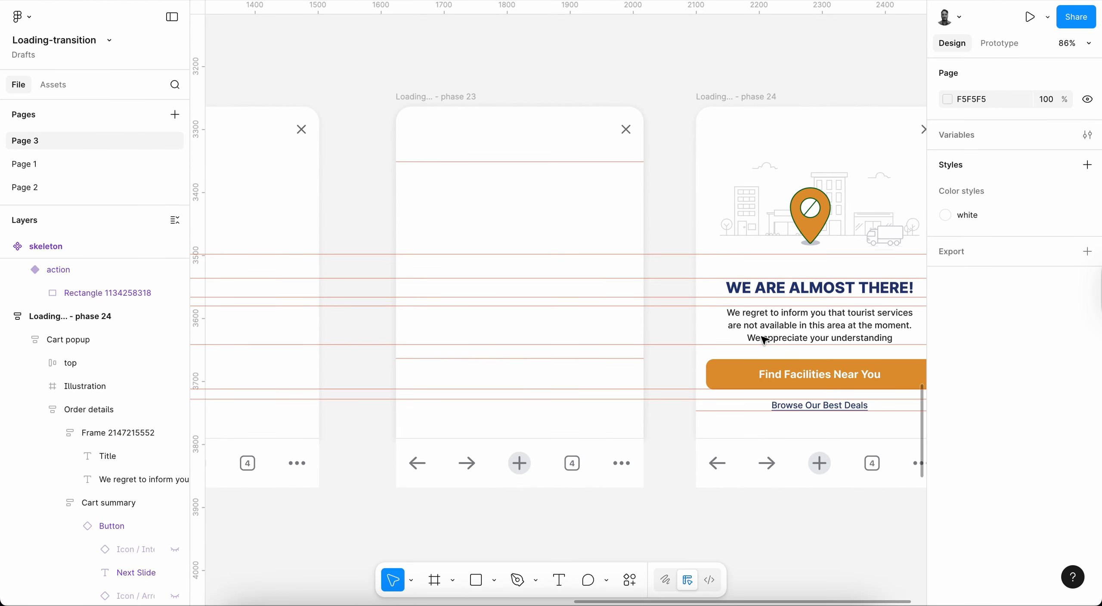
pyautogui.click(418, 72)
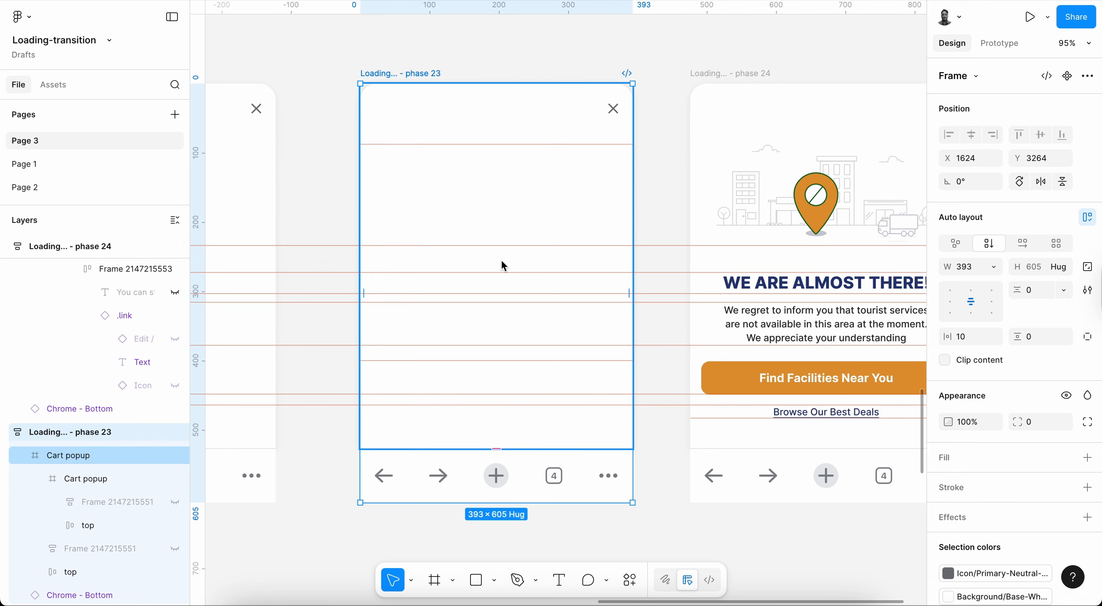
pyautogui.scroll(2, 504, 266)
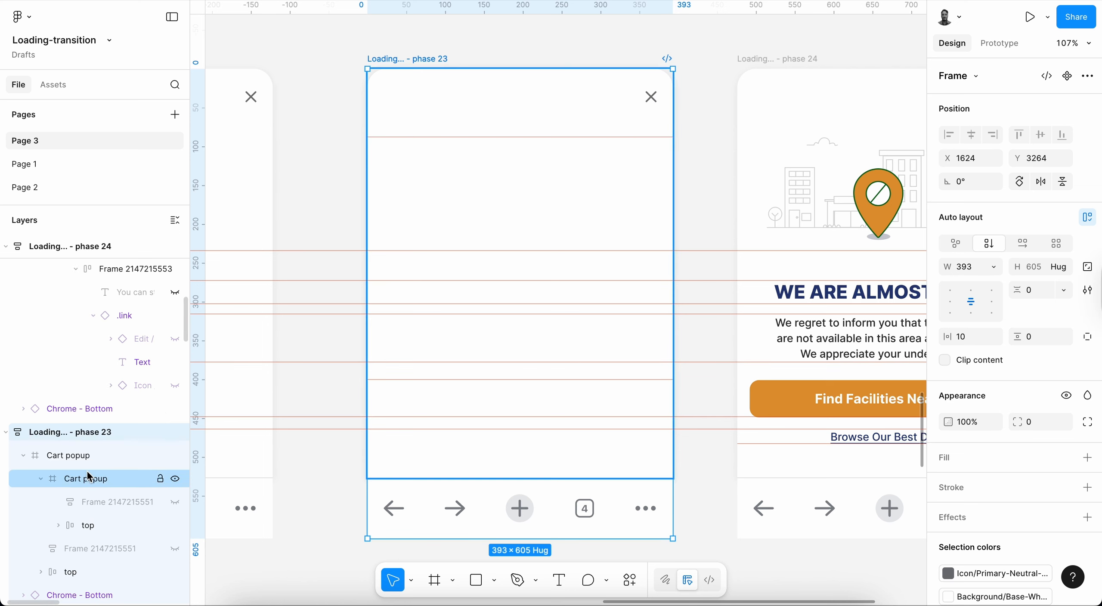
pyautogui.click(43, 481)
pyautogui.click(87, 480)
pyautogui.press('Delete')
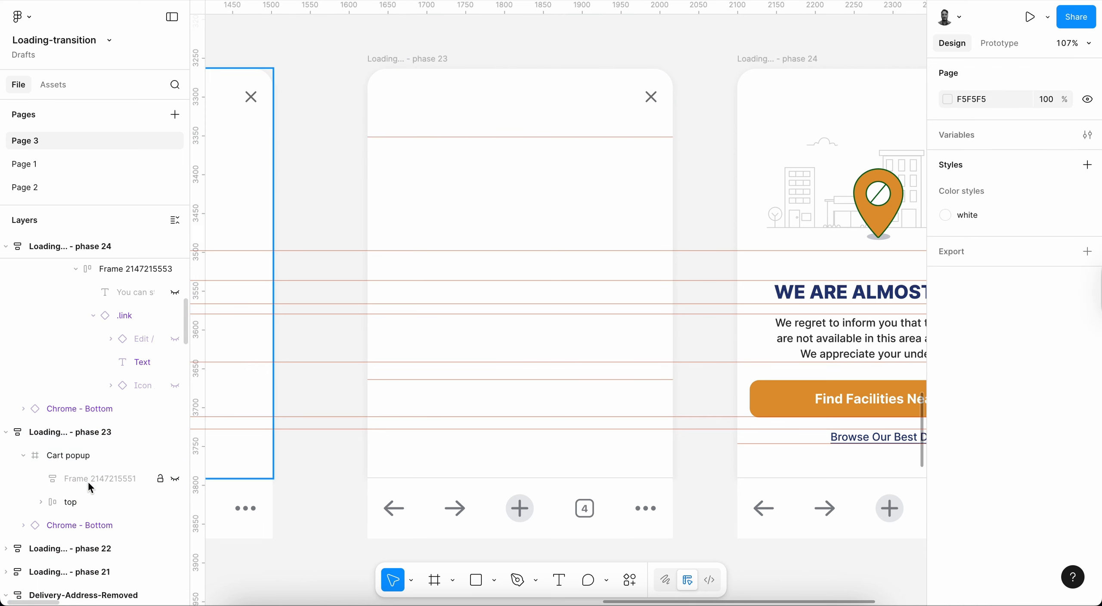
pyautogui.click(88, 481)
pyautogui.press('Delete')
pyautogui.click(89, 481)
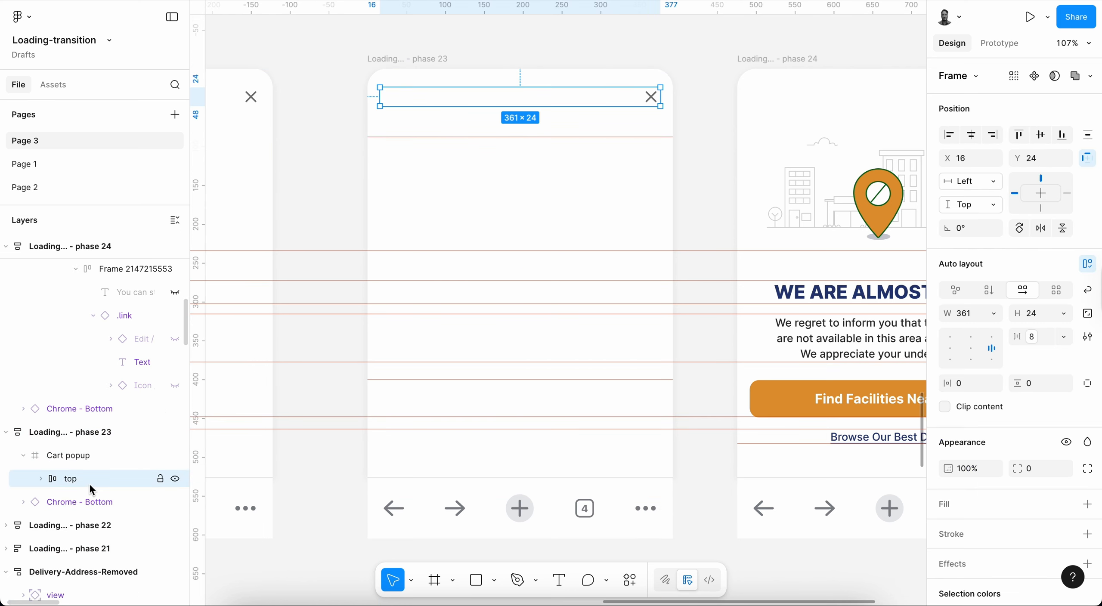
# Paste the skeleton component into the phase 23 Cart popup, place it at Y 88 and centre it horizontally.
pyautogui.click(78, 458)
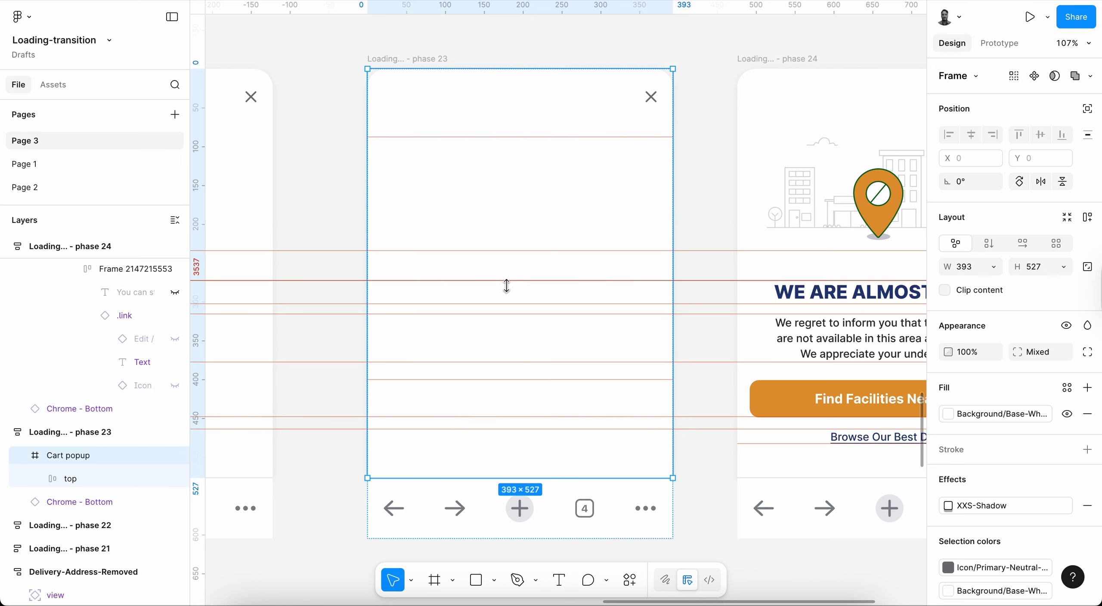
pyautogui.hotkey('ctrl', 'v')
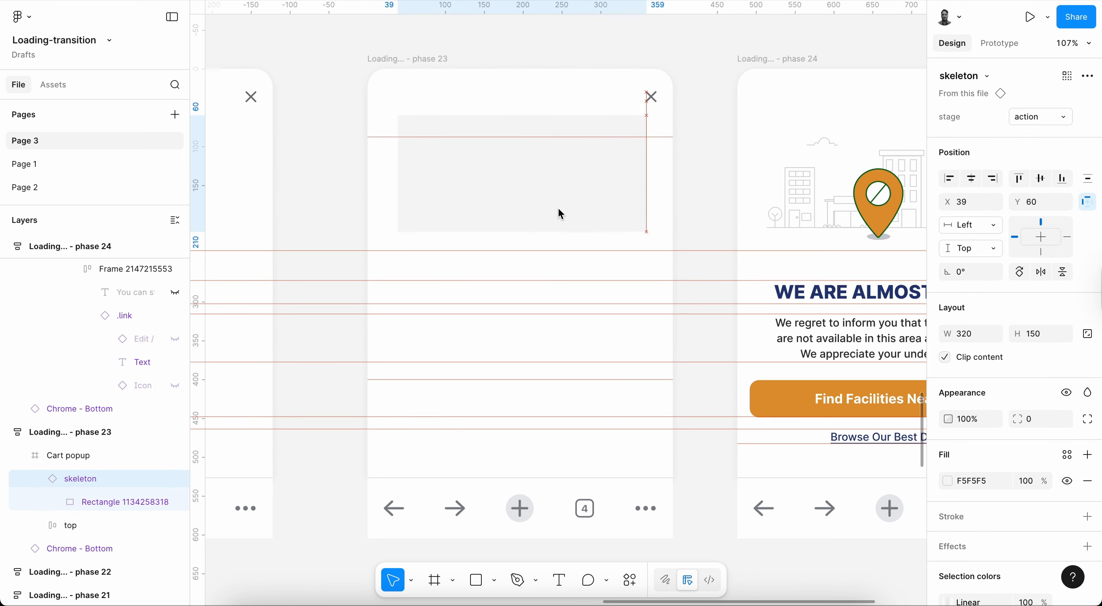
pyautogui.moveTo(561, 213); pyautogui.dragTo(551, 231)
pyautogui.hscroll(3, 551, 231)
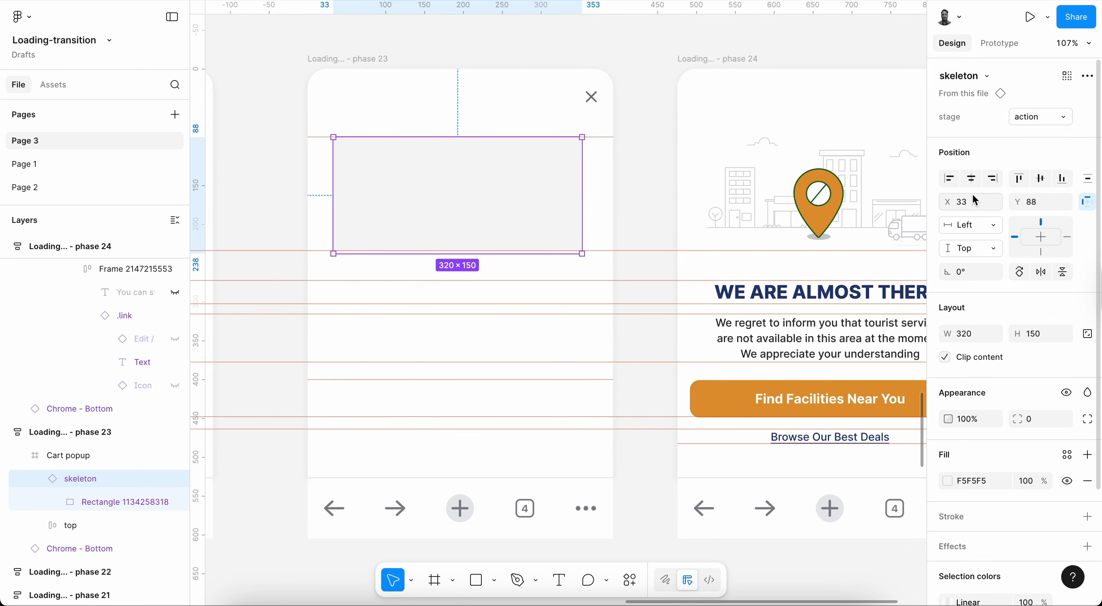
pyautogui.click(972, 179)
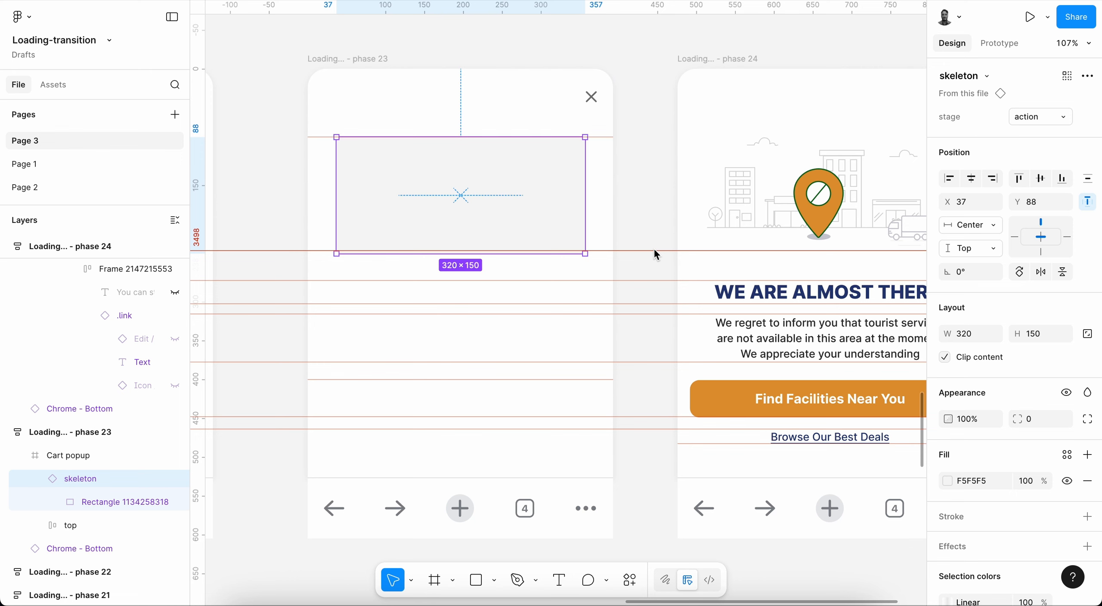
# Shorten the skeleton block to 146 px high so its lower edge meets the guide below the illustration.
pyautogui.hscroll(2, 654, 250)
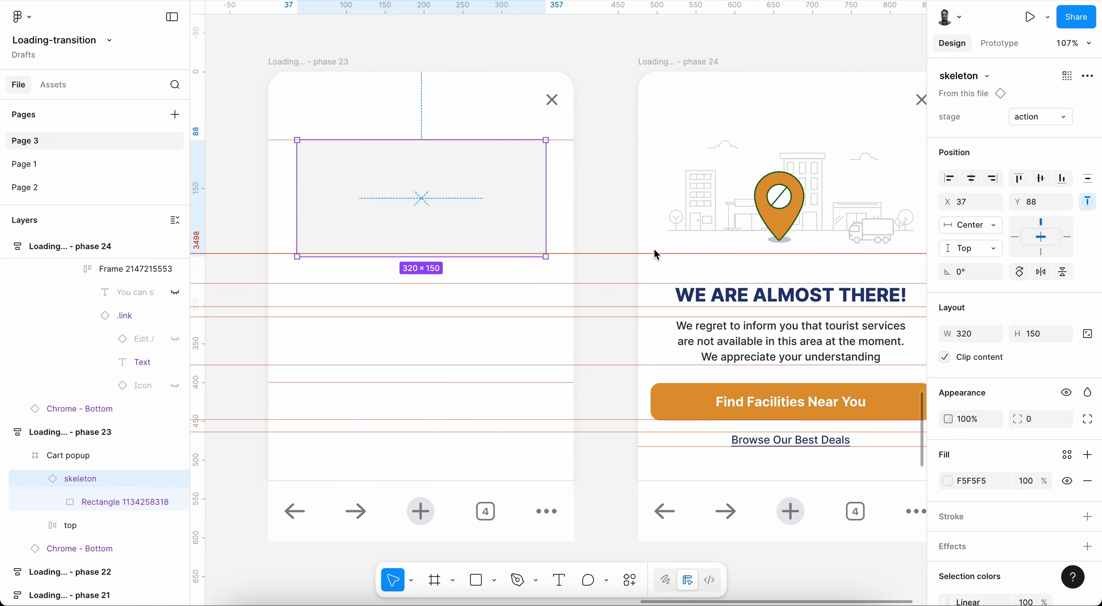
pyautogui.scroll(-1, 654, 250)
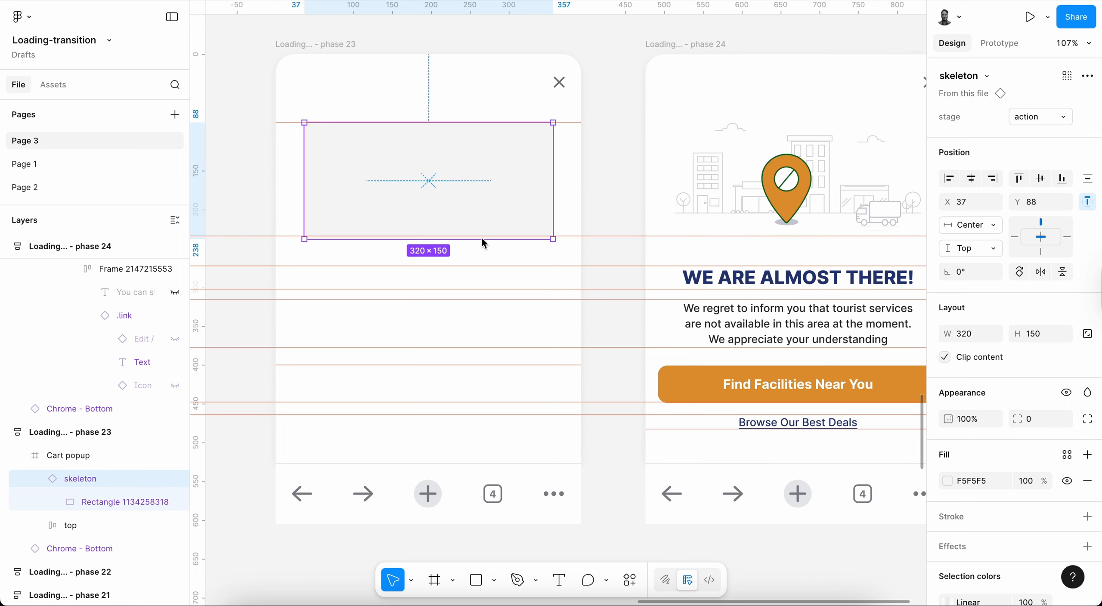
pyautogui.moveTo(482, 239); pyautogui.dragTo(479, 236)
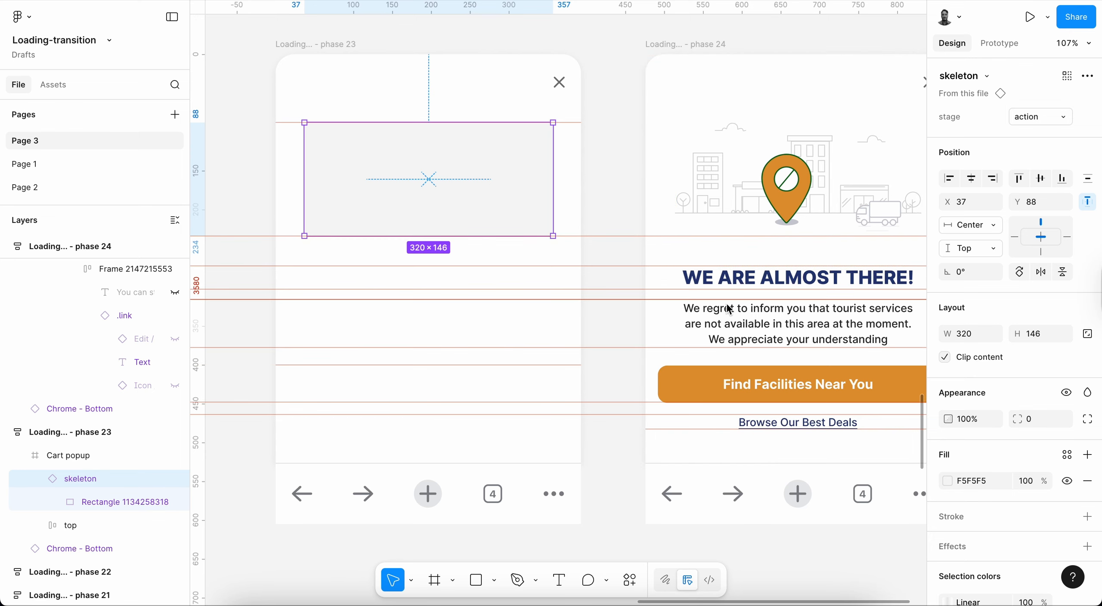
# Duplicate the skeleton block for the title at Y 274, 29 px high, and for the description at Y 316, 62 px high.
pyautogui.scroll(-2, 640, 327)
pyautogui.hscroll(-2, 639, 327)
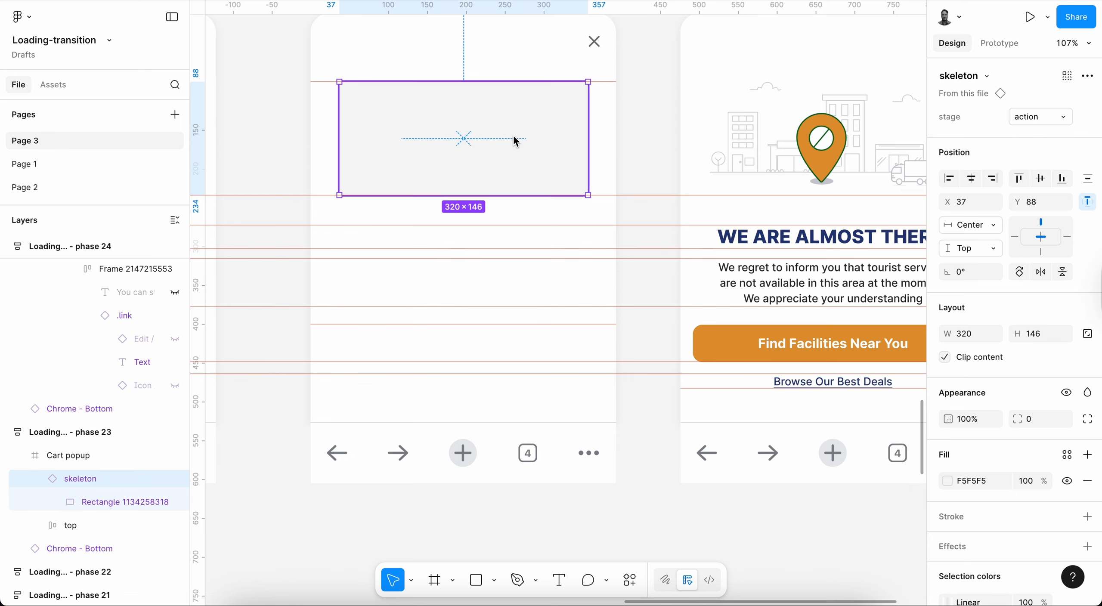
pyautogui.hotkey('ctrl', 'd')
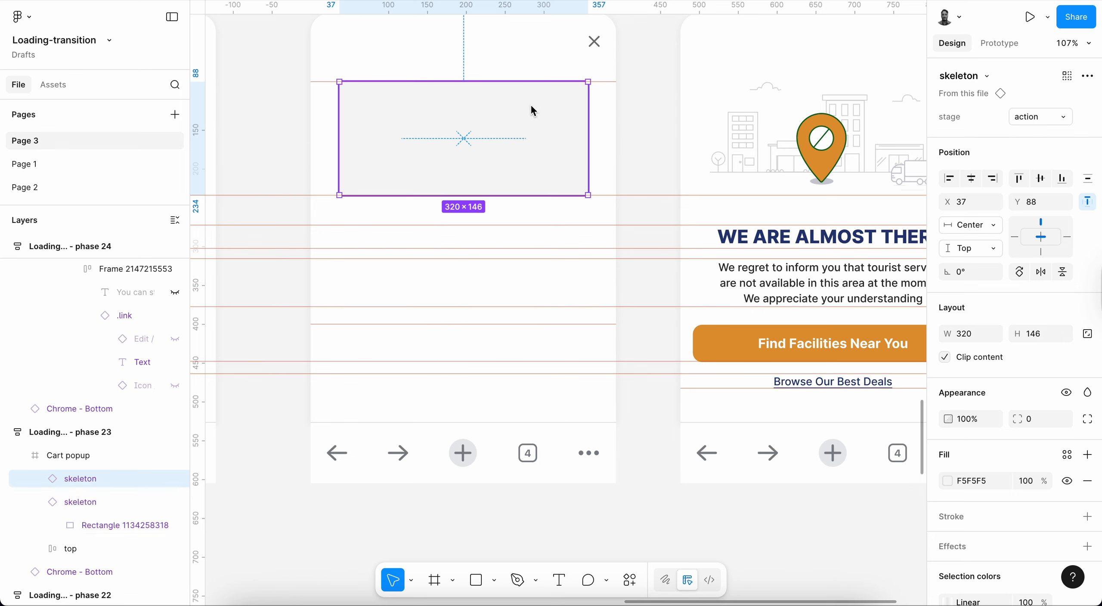
pyautogui.moveTo(531, 105); pyautogui.dragTo(534, 236)
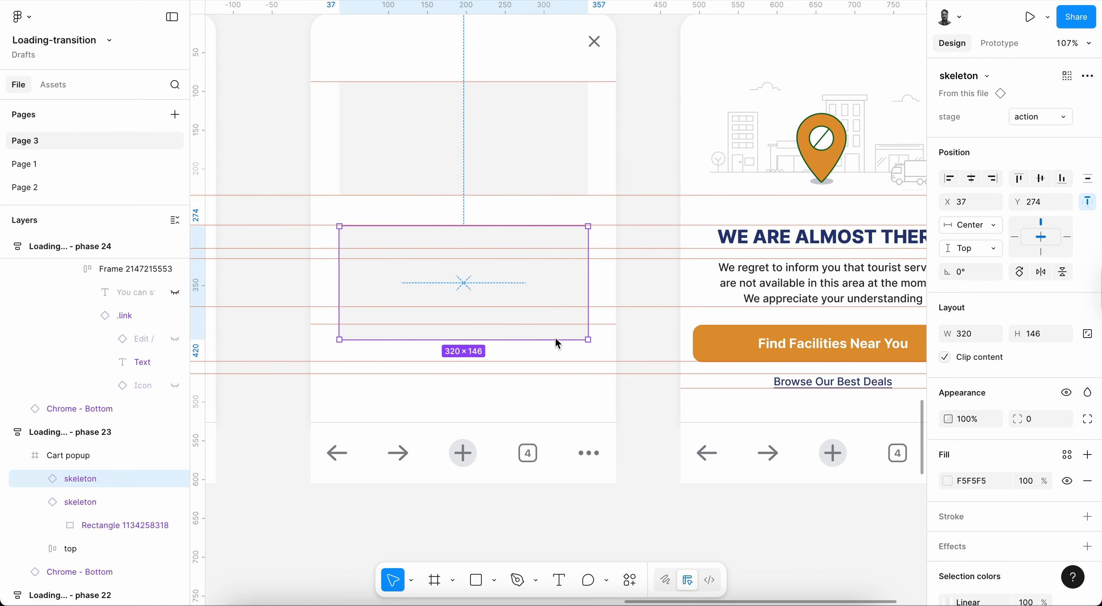
pyautogui.moveTo(555, 340); pyautogui.dragTo(555, 250)
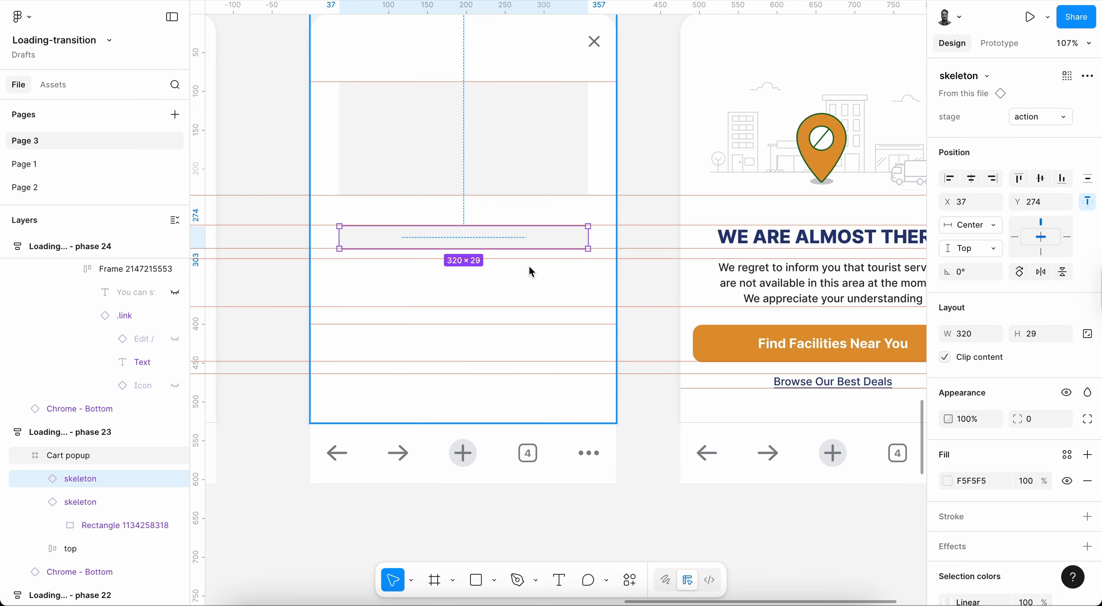
pyautogui.moveTo(519, 243); pyautogui.dragTo(512, 308)
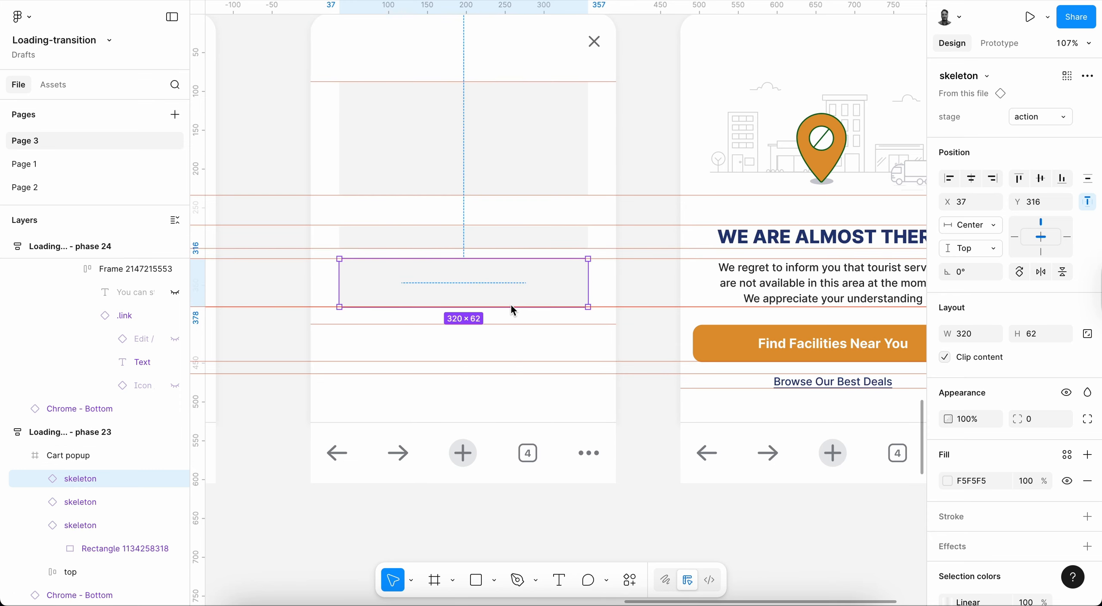
# Duplicate the 62 px skeleton block down to Y 386 over the button's lower guide, and remove the stray guide at Y 432.
pyautogui.scroll(-3, 510, 303)
pyautogui.hotkey('ctrl', 'd')
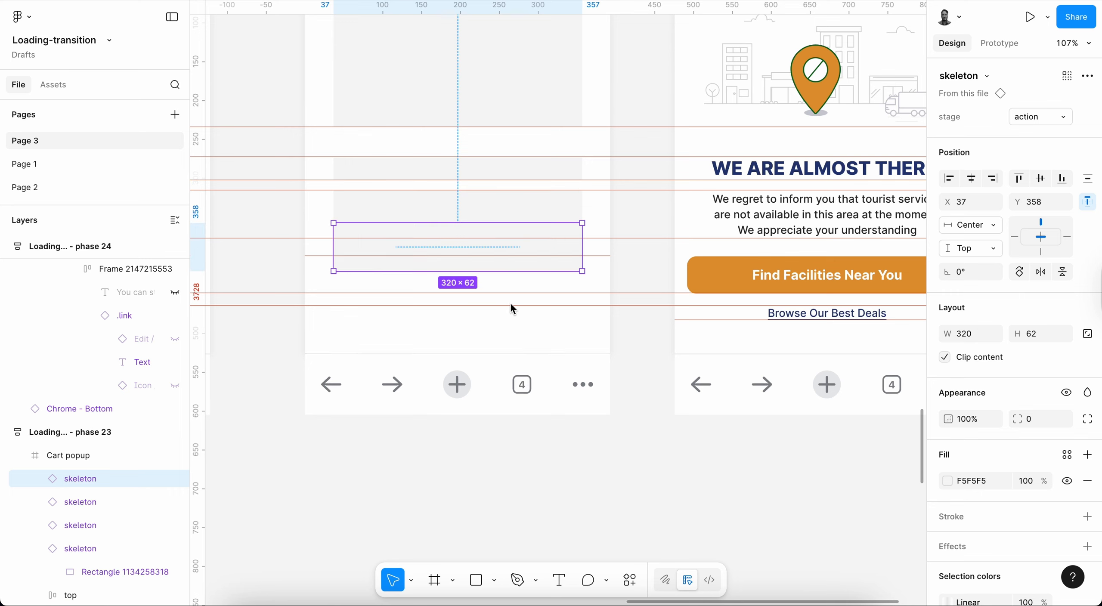
pyautogui.click(518, 281)
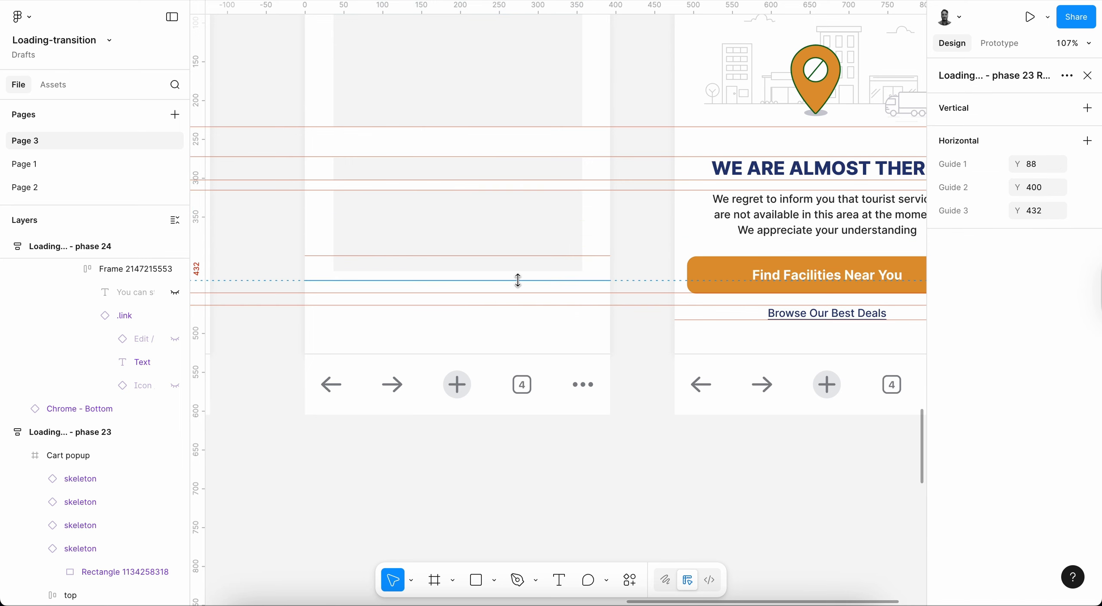
pyautogui.press('Delete')
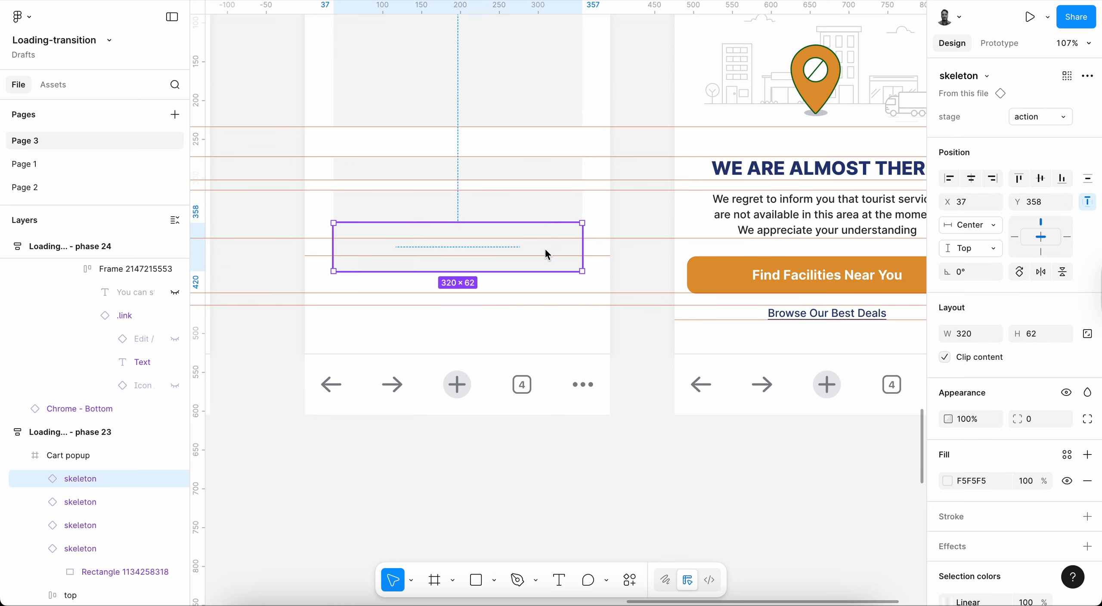
pyautogui.moveTo(546, 255)
pyautogui.mouseDown()
pyautogui.moveTo(546, 280)
pyautogui.moveTo(544, 271)
pyautogui.mouseUp()
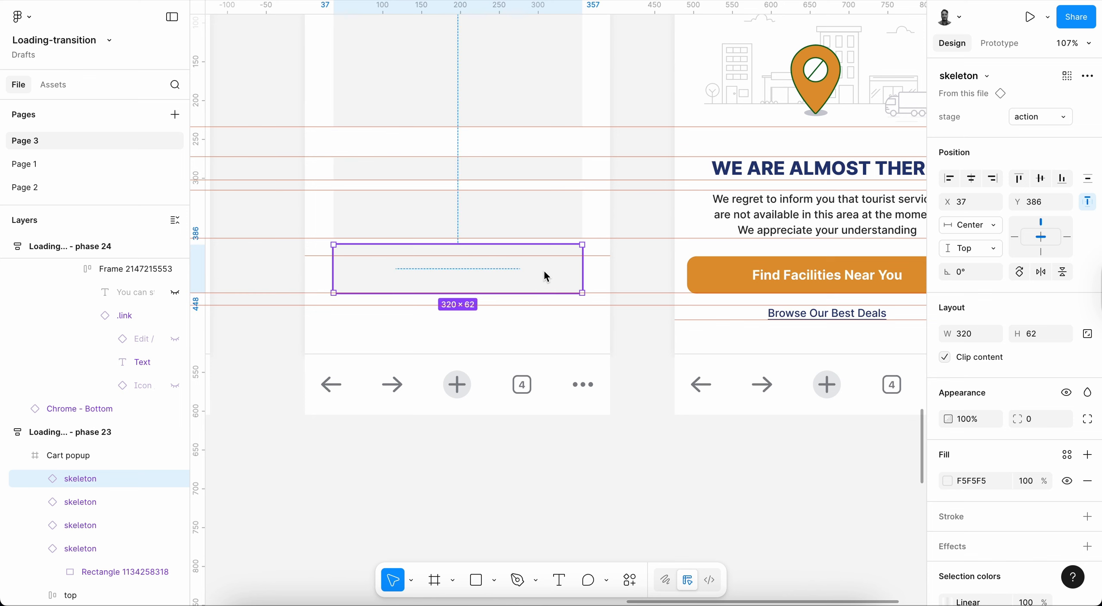
# Add a page guide at Y 3664 along the button's upper edge and trim the button's skeleton block to Y 400, 48 px high.
pyautogui.click(712, 272)
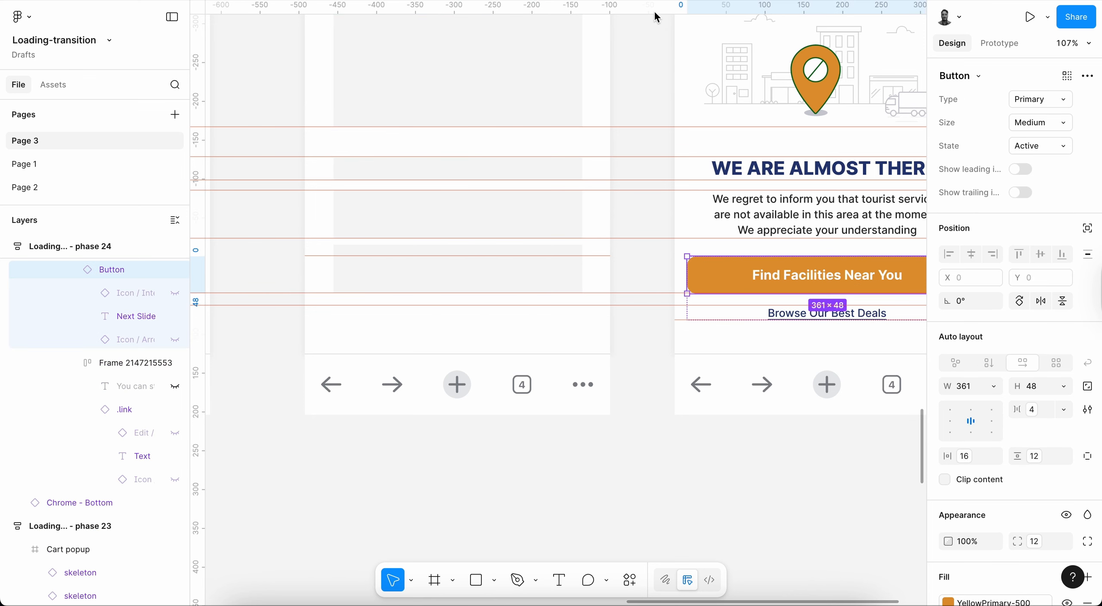
pyautogui.moveTo(657, 13); pyautogui.dragTo(649, 259)
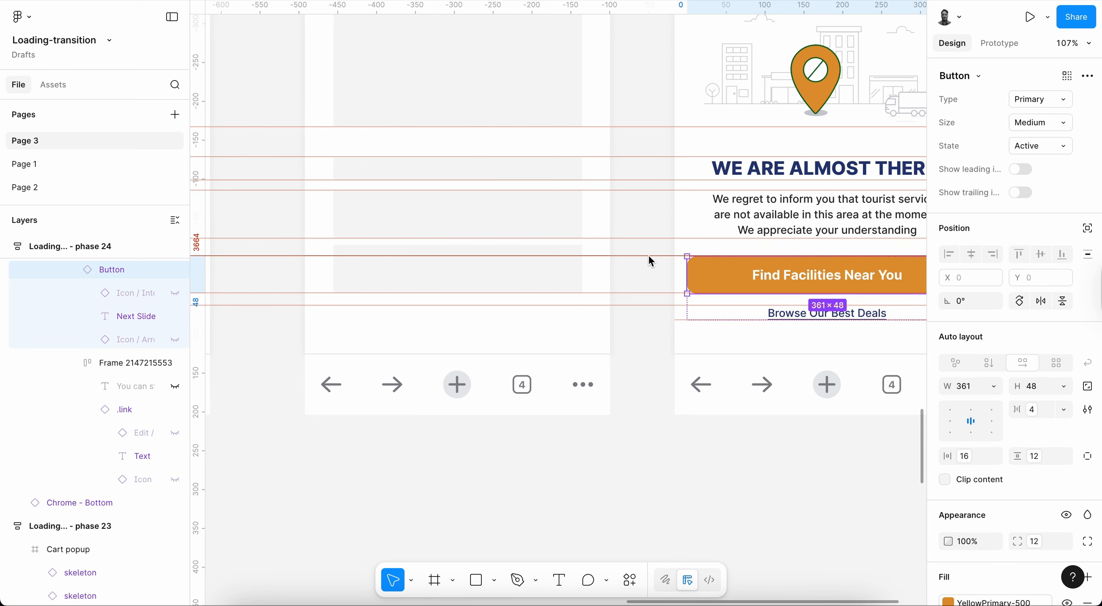
pyautogui.click(492, 257)
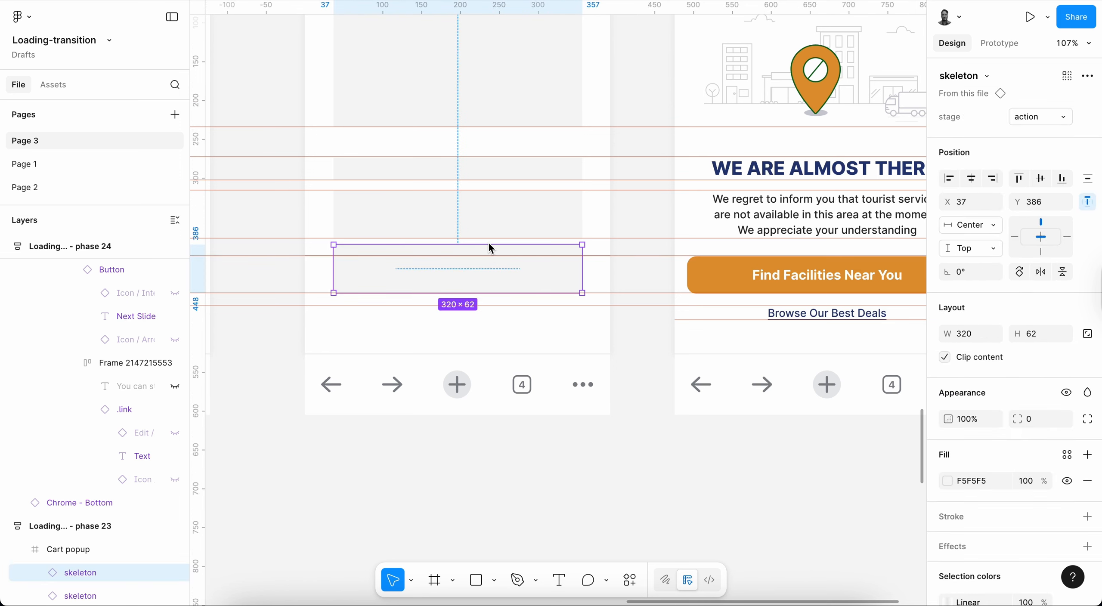
pyautogui.moveTo(489, 244); pyautogui.dragTo(493, 255)
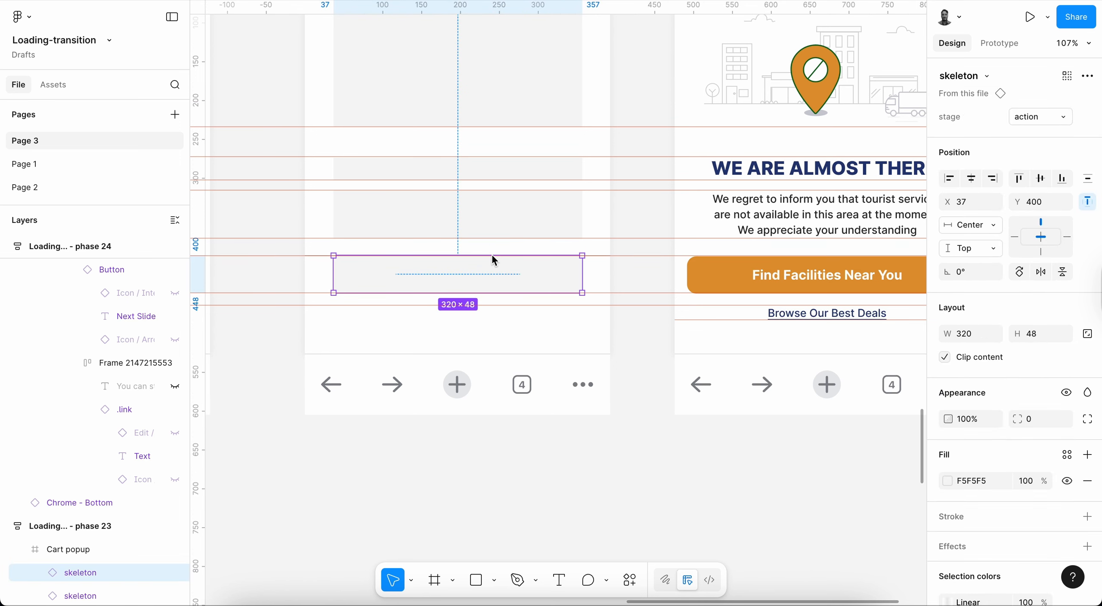
# Duplicate the button's skeleton block for the link below it, at Y 464 and 16 px high.
pyautogui.hscroll(-2, 492, 255)
pyautogui.hscroll(2, 492, 255)
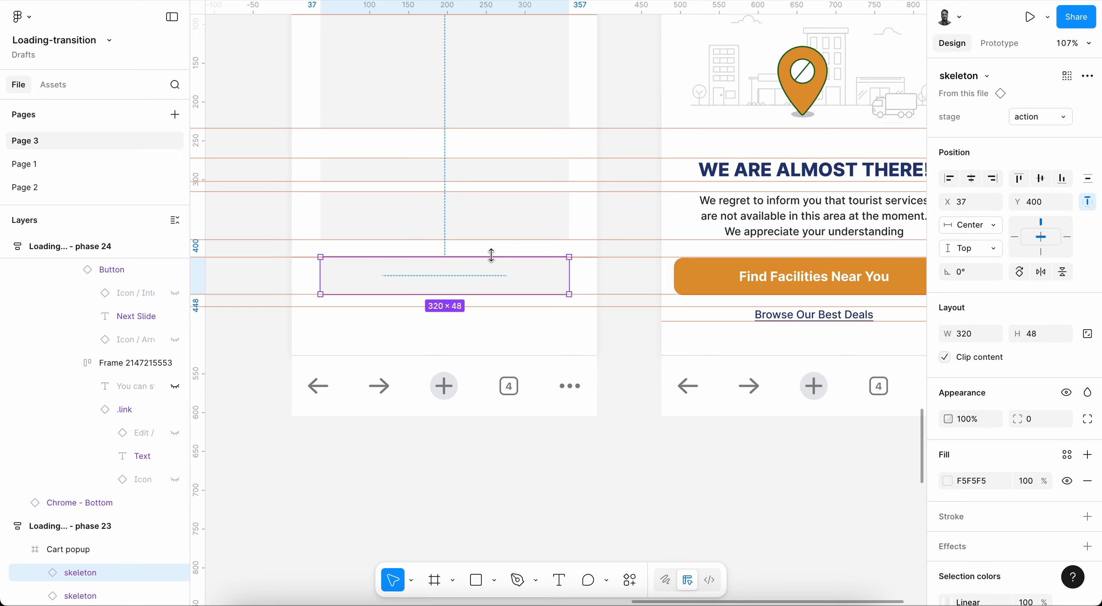
pyautogui.scroll(-2, 491, 255)
pyautogui.hscroll(-2, 491, 255)
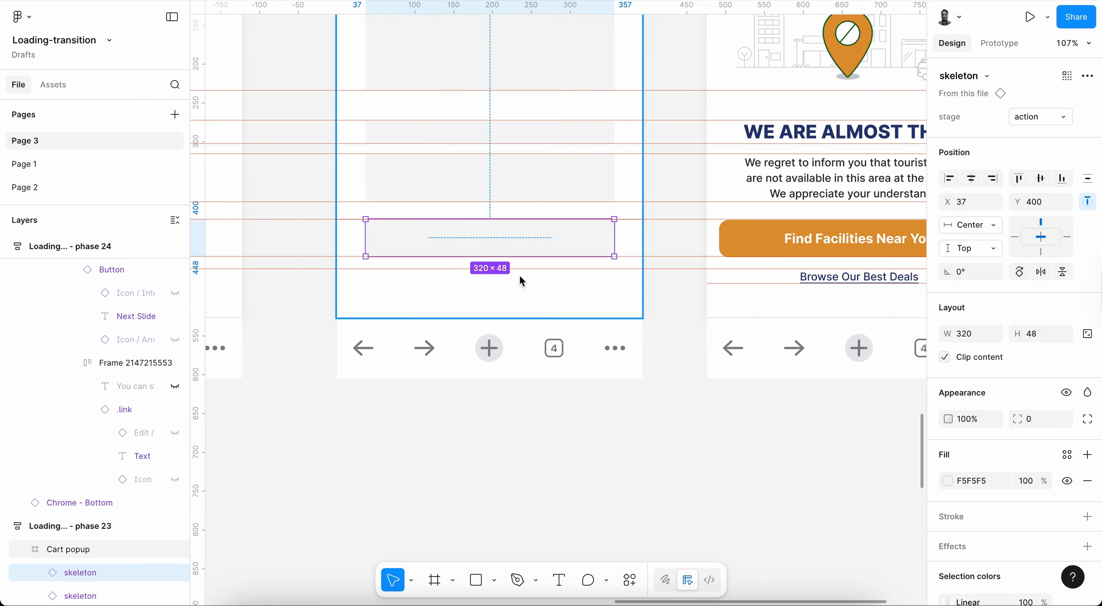
pyautogui.moveTo(554, 247); pyautogui.dragTo(558, 281)
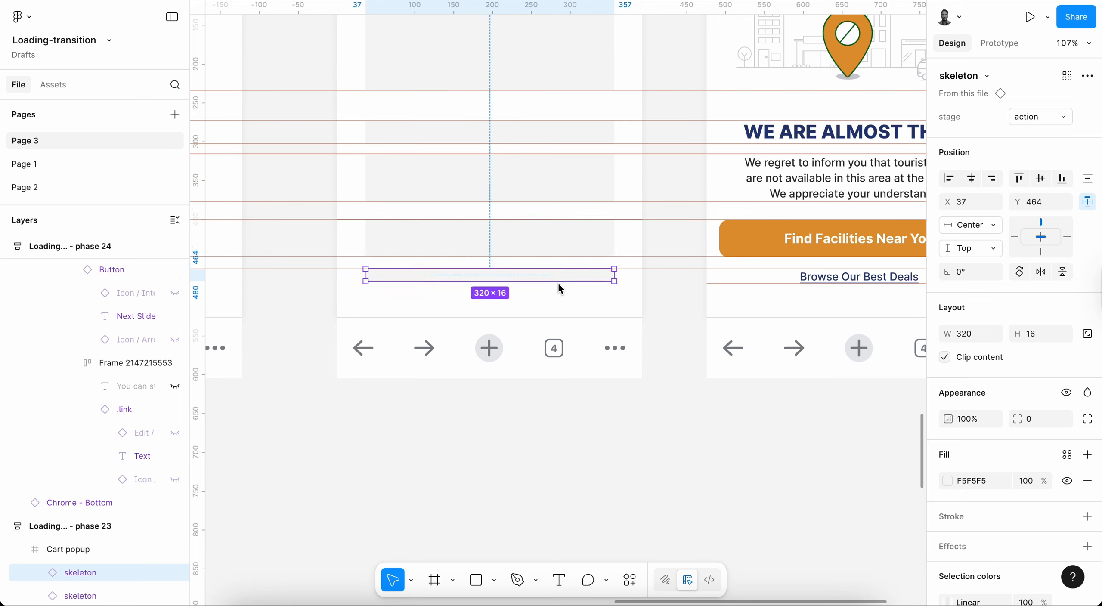
# Add a page guide at Y 3747 below the link, remove the phase 23 guide at Y 480 and extend the link's skeleton block to 19 px high.
pyautogui.moveTo(696, 14); pyautogui.dragTo(677, 282)
pyautogui.click(607, 270)
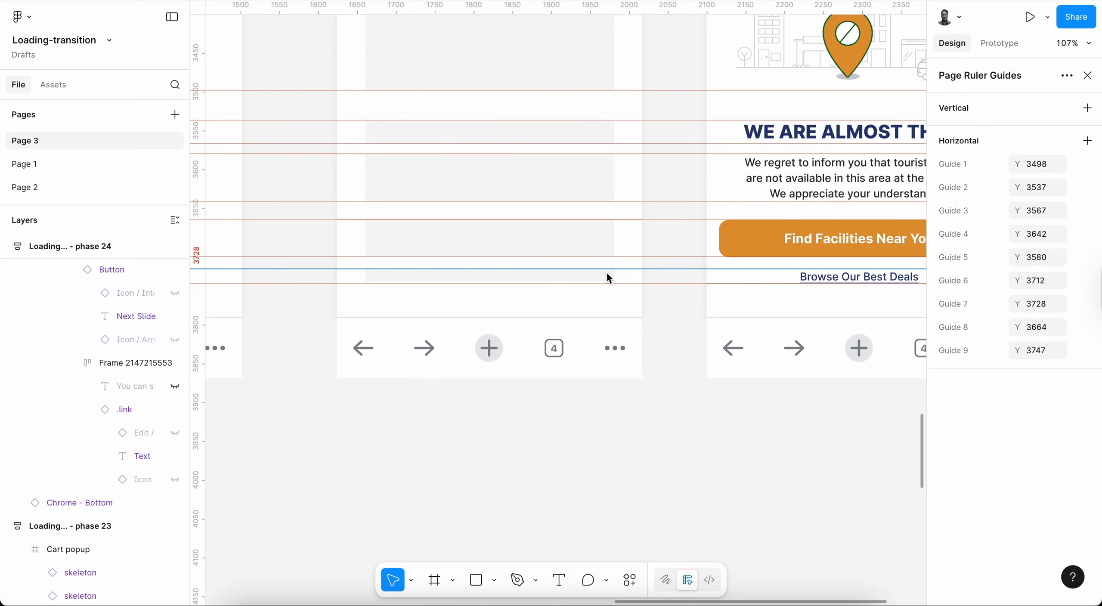
pyautogui.click(590, 241)
pyautogui.click(572, 281)
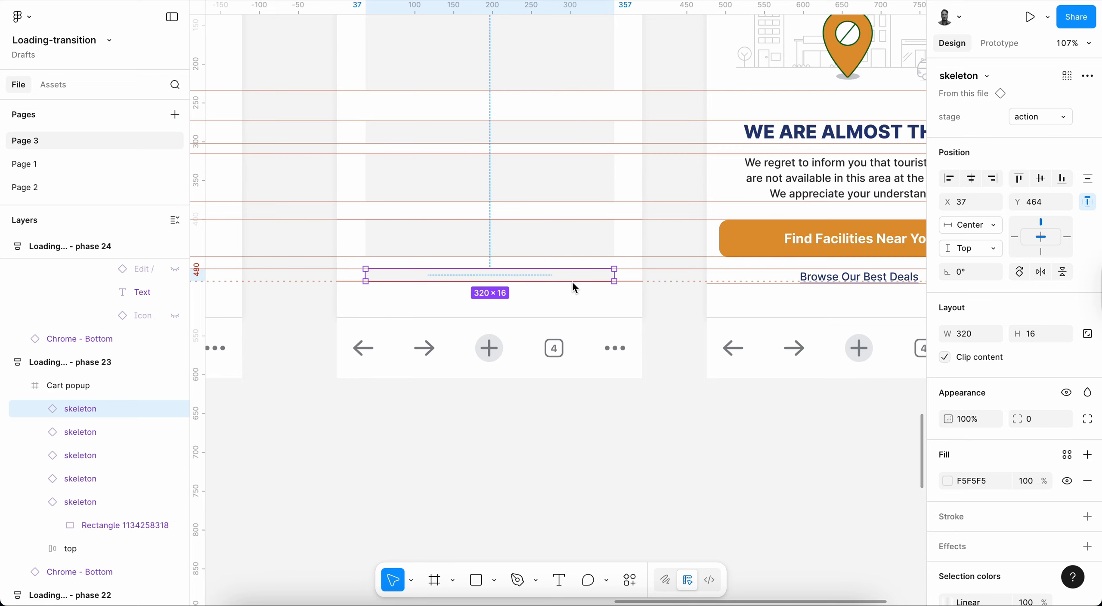
pyautogui.click(572, 281)
pyautogui.scroll(-5, 593, 293)
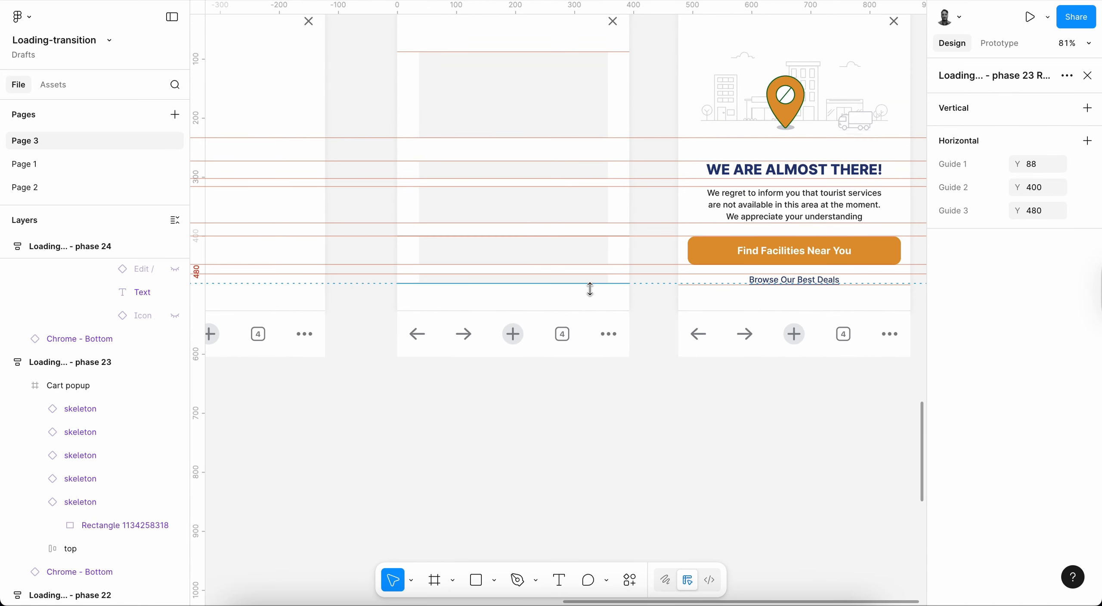
pyautogui.click(590, 288)
pyautogui.scroll(5, 590, 286)
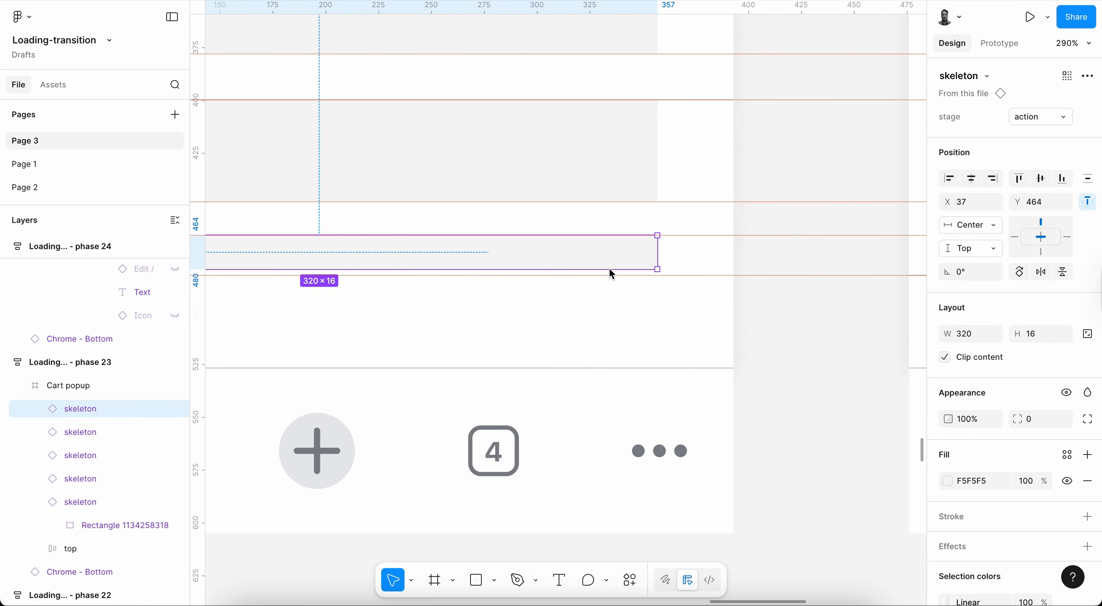
pyautogui.moveTo(609, 271); pyautogui.dragTo(609, 274)
pyautogui.scroll(-8, 609, 273)
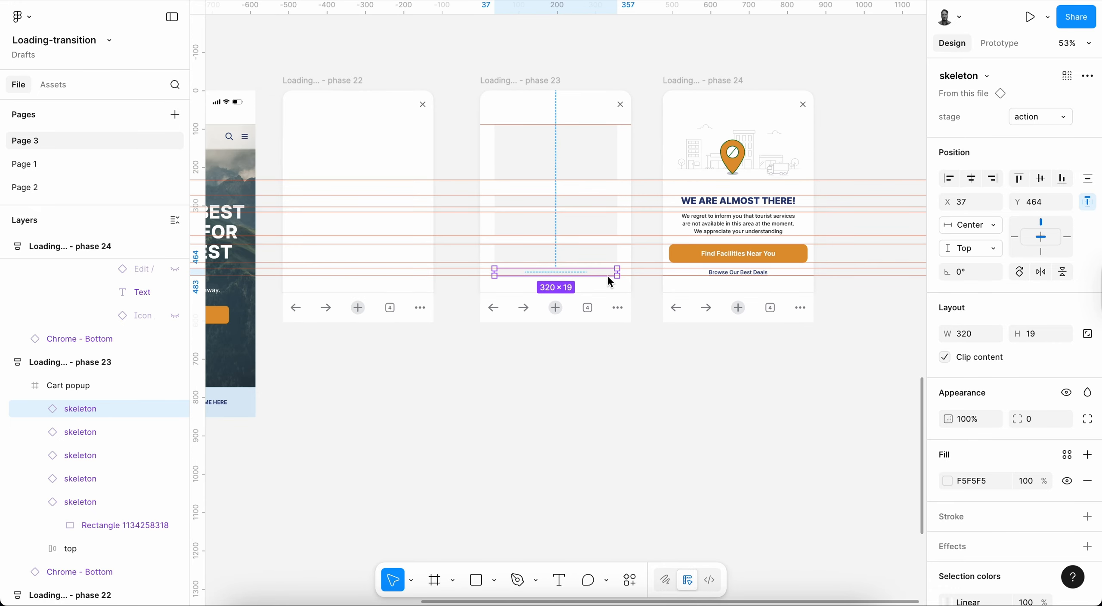
pyautogui.click(619, 445)
pyautogui.hscroll(-3, 609, 382)
pyautogui.scroll(2, 609, 382)
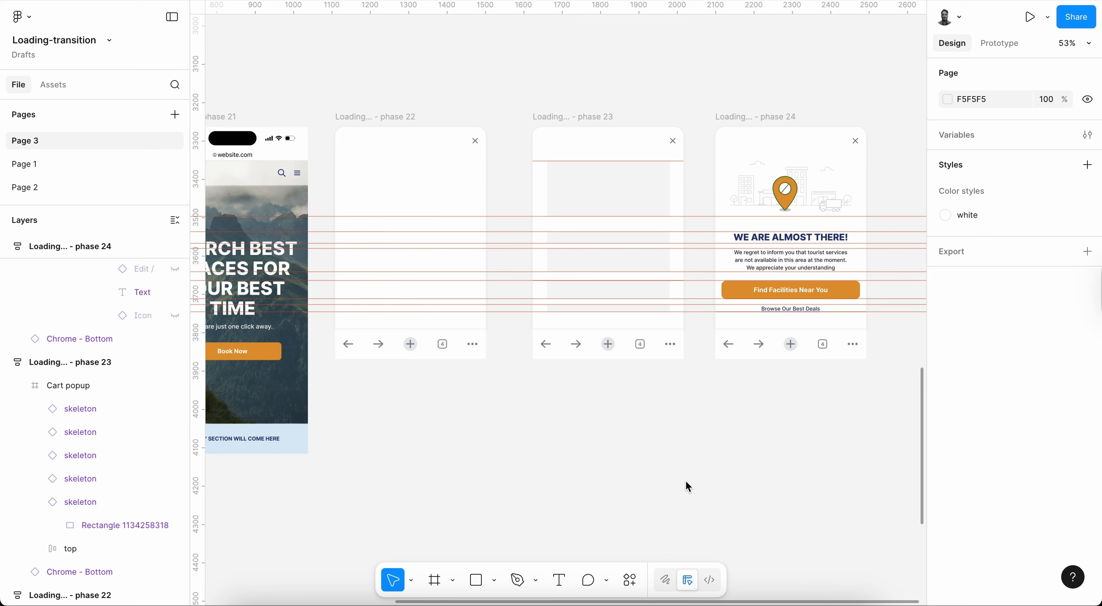
pyautogui.hscroll(-5, 685, 479)
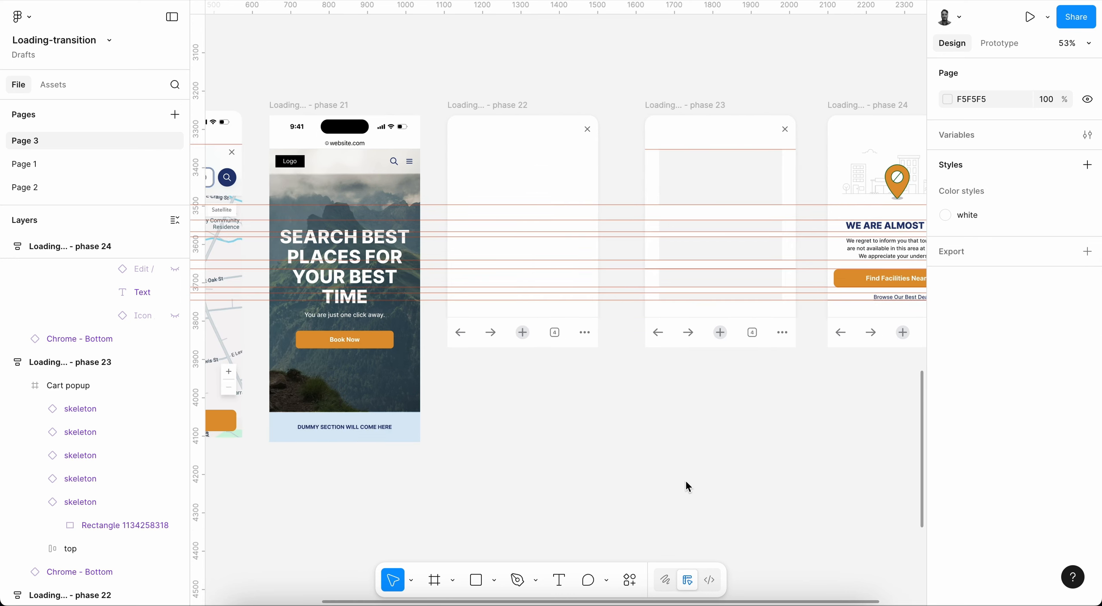
# Add a prototype connection from the search button on Delivery-Address-Removed to phase 21, navigating on click with Instant animation.
pyautogui.hscroll(-3, 686, 479)
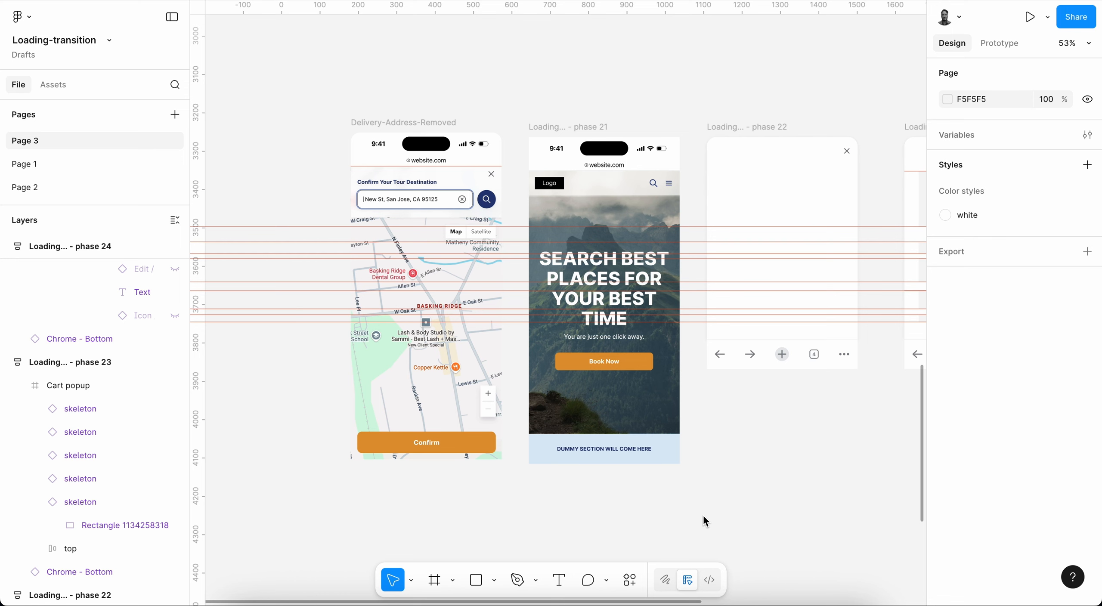
pyautogui.click(444, 123)
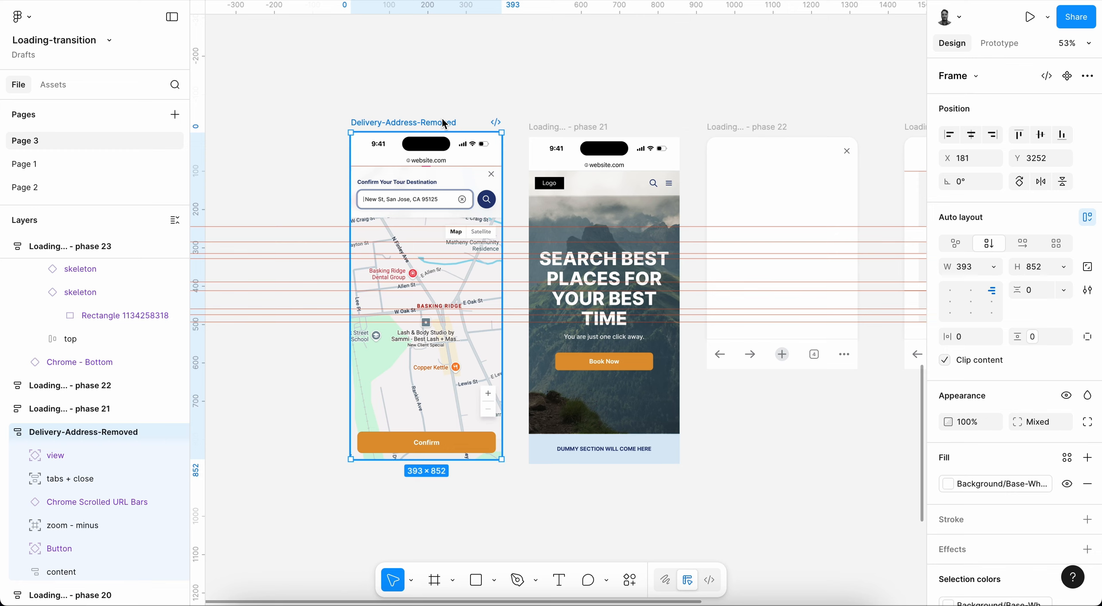
pyautogui.scroll(3, 444, 124)
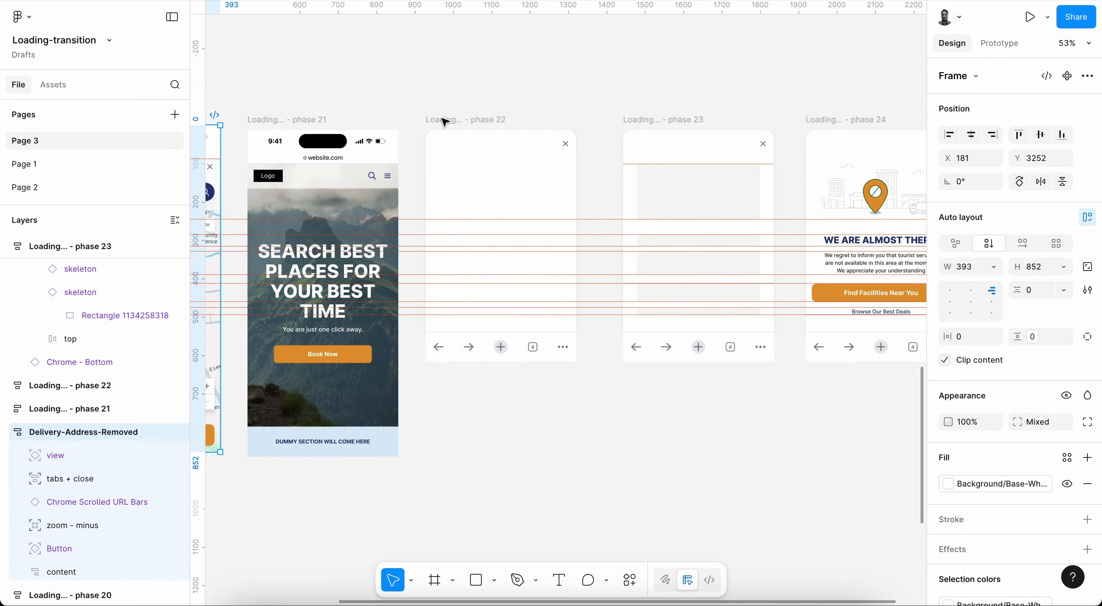
pyautogui.scroll(-2, 441, 118)
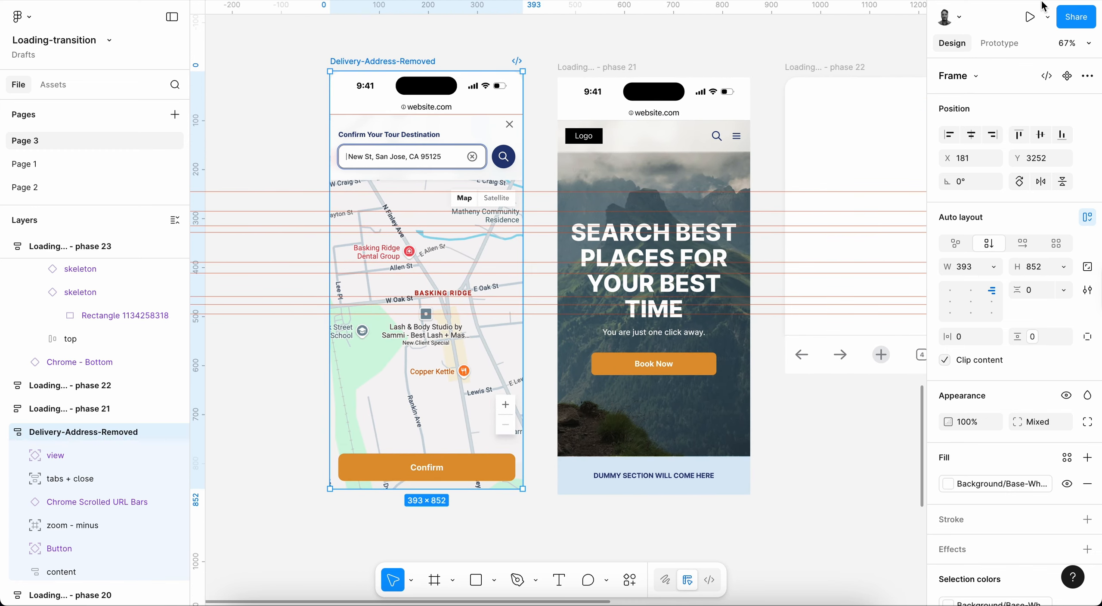
pyautogui.click(997, 43)
pyautogui.hscroll(3, 530, 408)
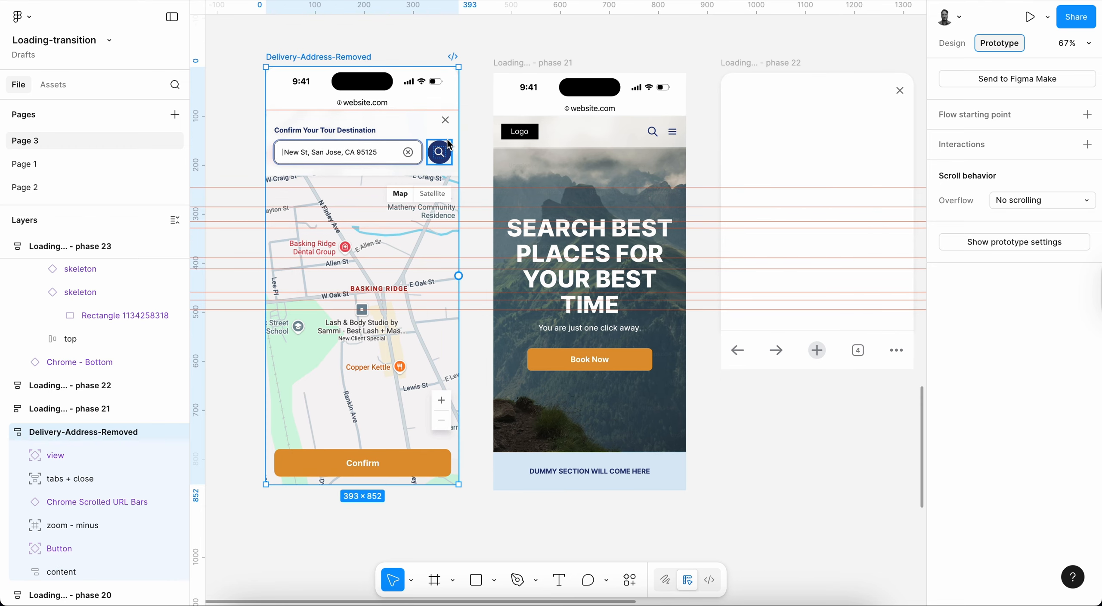
pyautogui.click(439, 152)
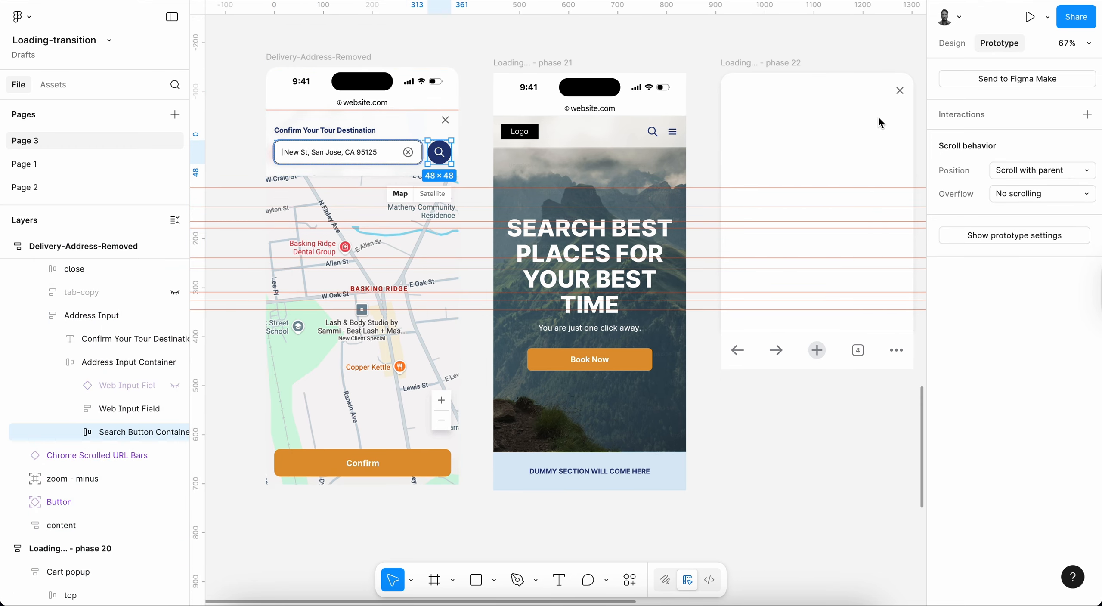
pyautogui.moveTo(451, 152); pyautogui.dragTo(536, 185)
pyautogui.scroll(-1, 603, 340)
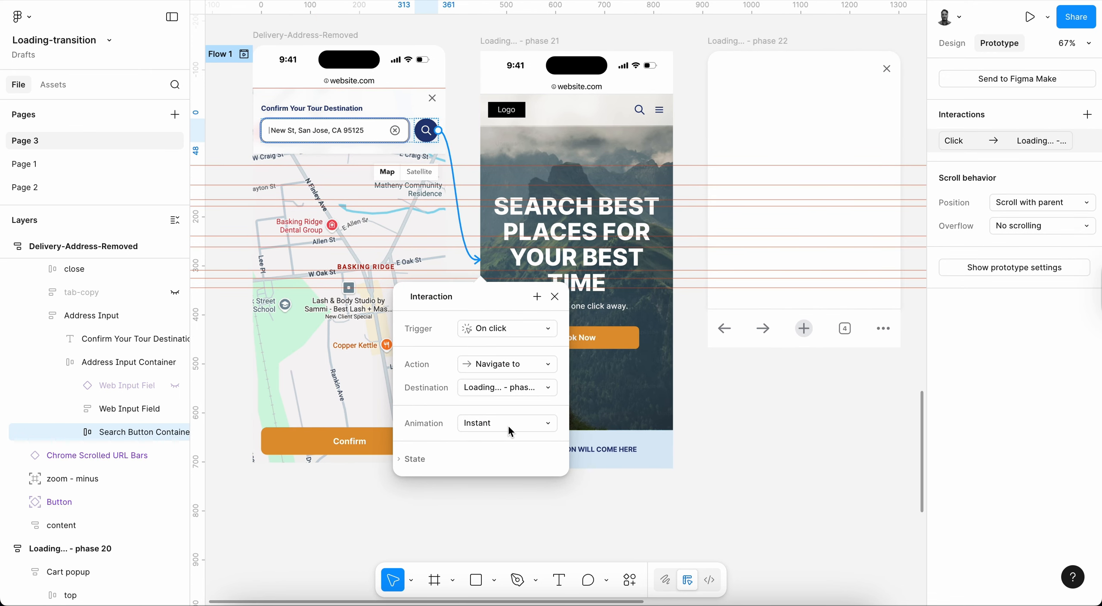
# Connect the Confirm button on Delivery-Address-Removed to phase 21, navigating on click with Instant animation.
pyautogui.click(376, 437)
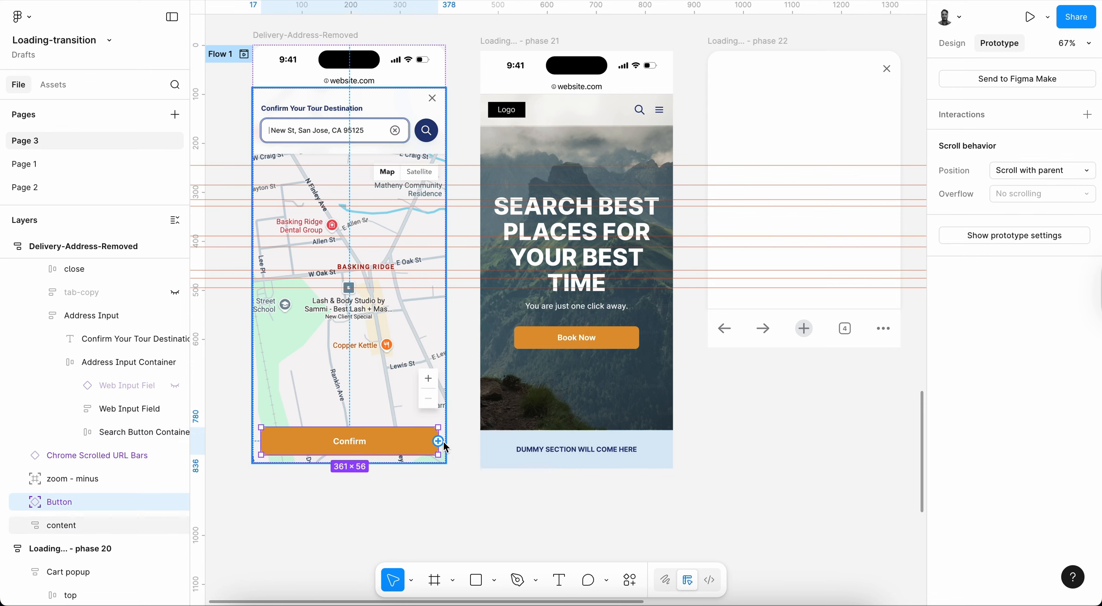
pyautogui.scroll(-1, 509, 412)
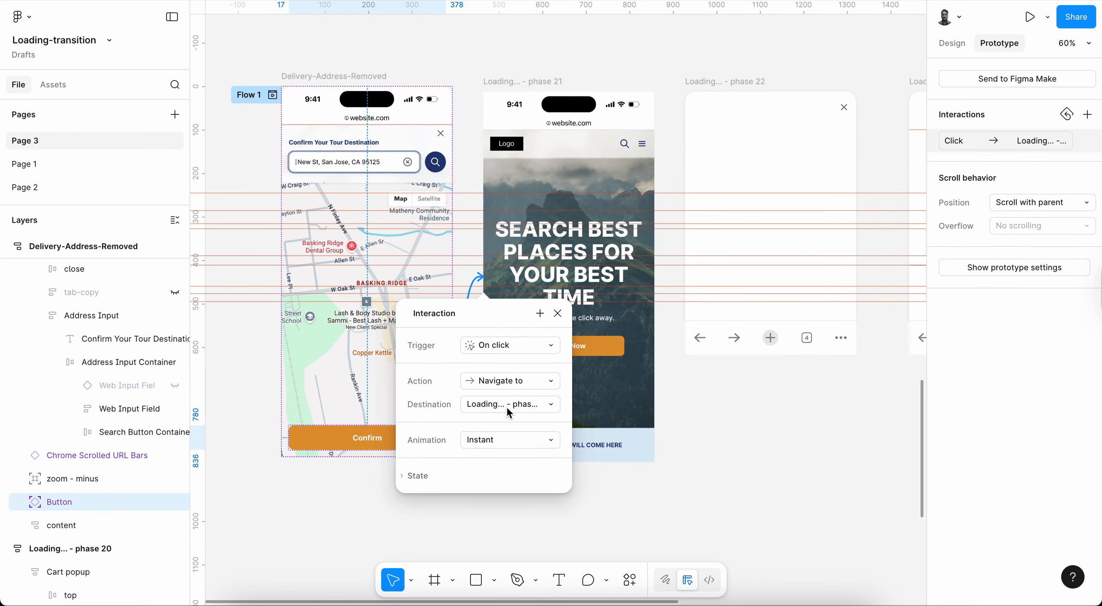
pyautogui.hscroll(2, 509, 413)
pyautogui.scroll(1, 509, 413)
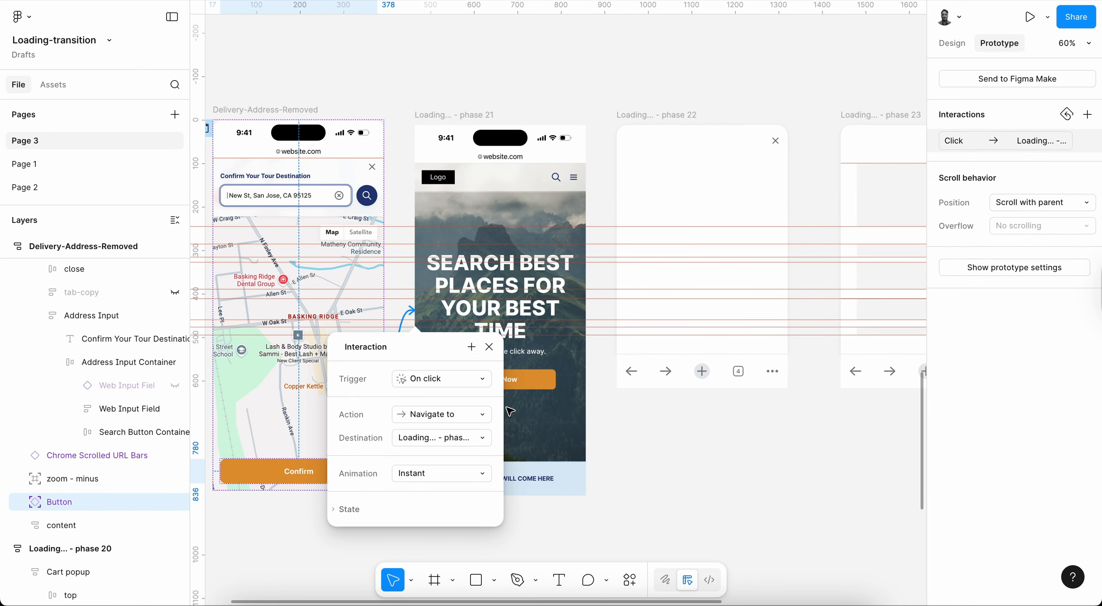
# Connect the phase 21 frame to phase 22 with an After delay trigger of 800 ms.
pyautogui.click(485, 114)
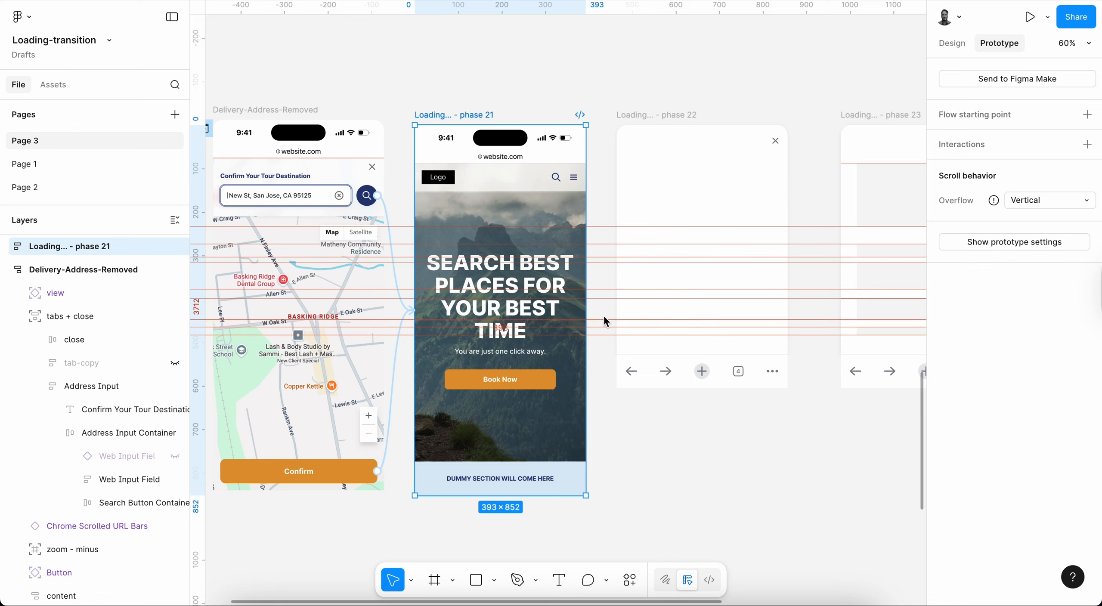
pyautogui.moveTo(587, 310); pyautogui.dragTo(631, 308)
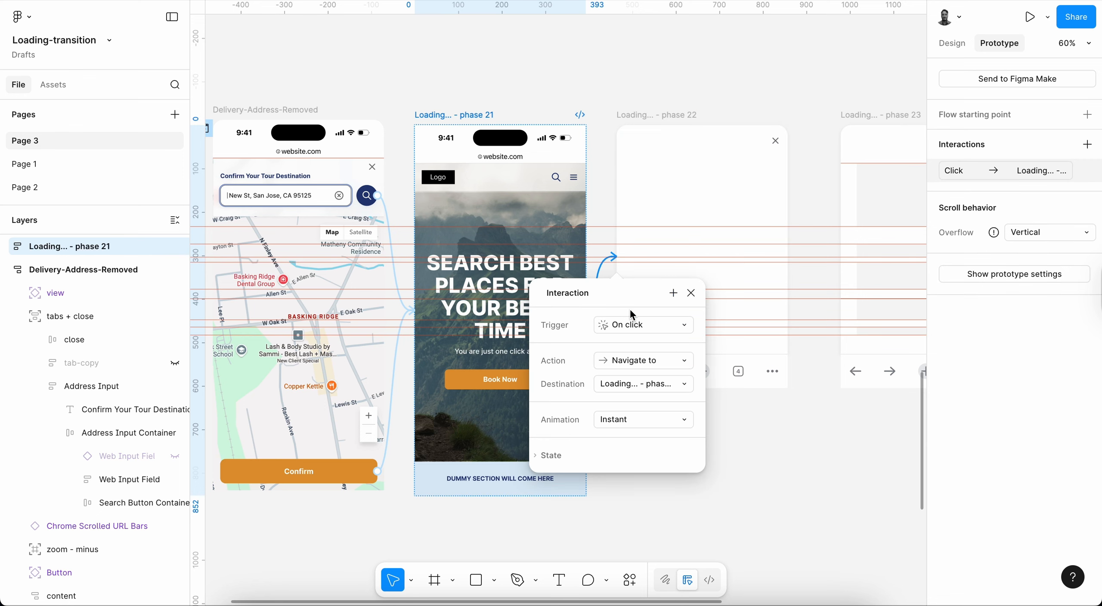
pyautogui.click(645, 333)
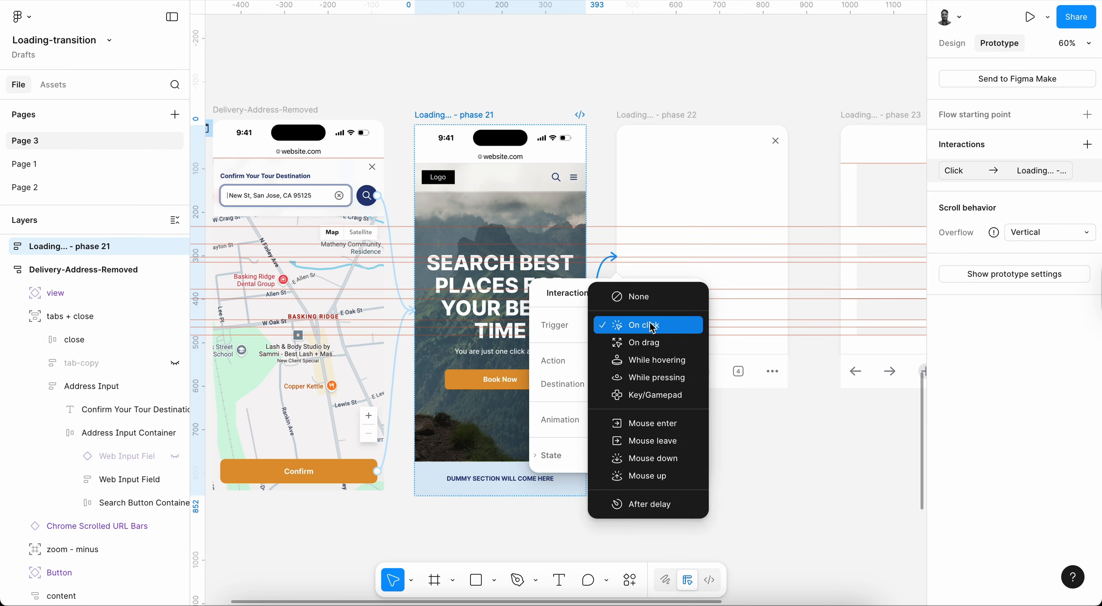
pyautogui.click(653, 501)
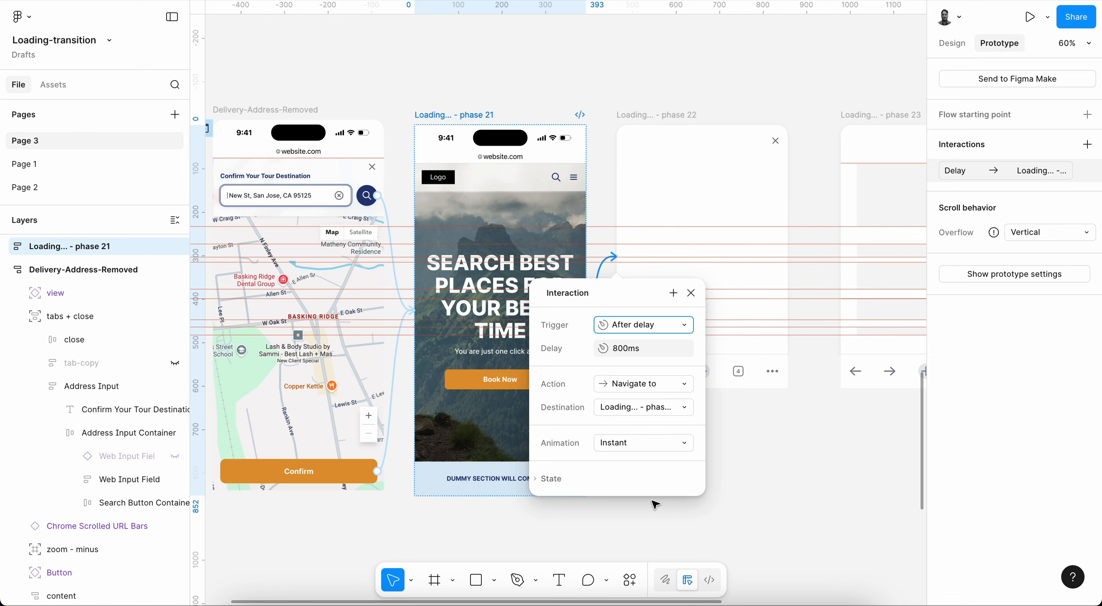
pyautogui.hscroll(-2, 691, 463)
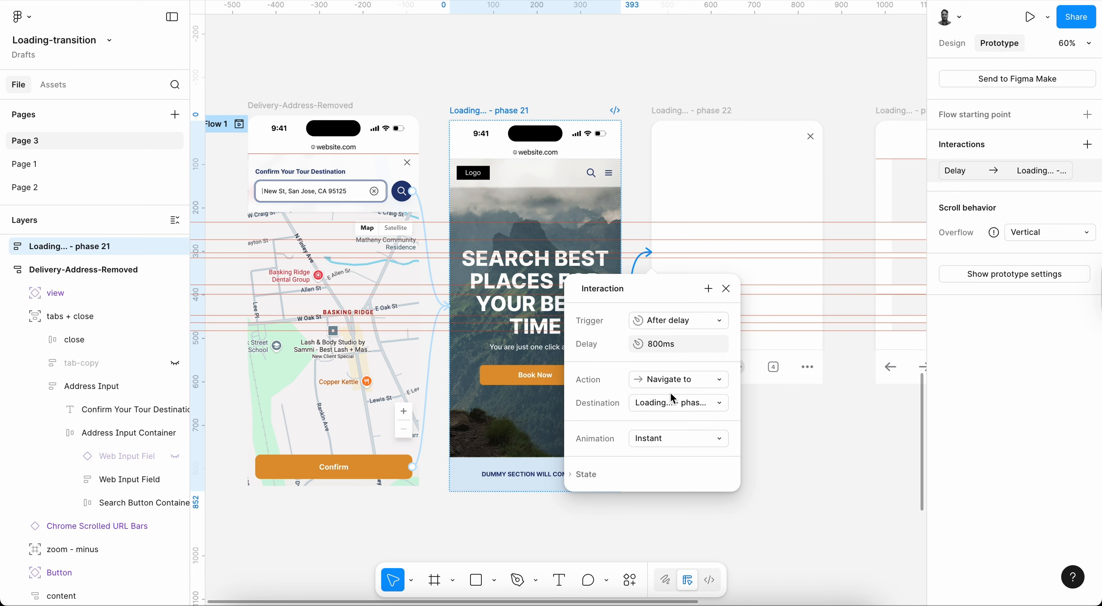
# Give the phase 21 interaction a Move in animation and make it open phase 22 as an overlay.
pyautogui.click(670, 435)
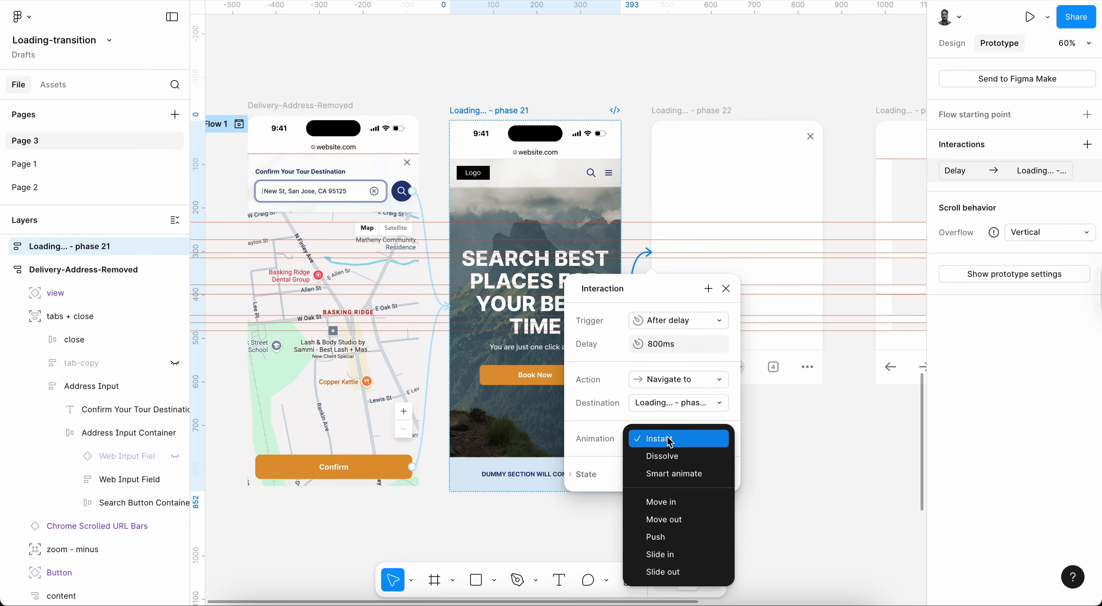
pyautogui.click(686, 504)
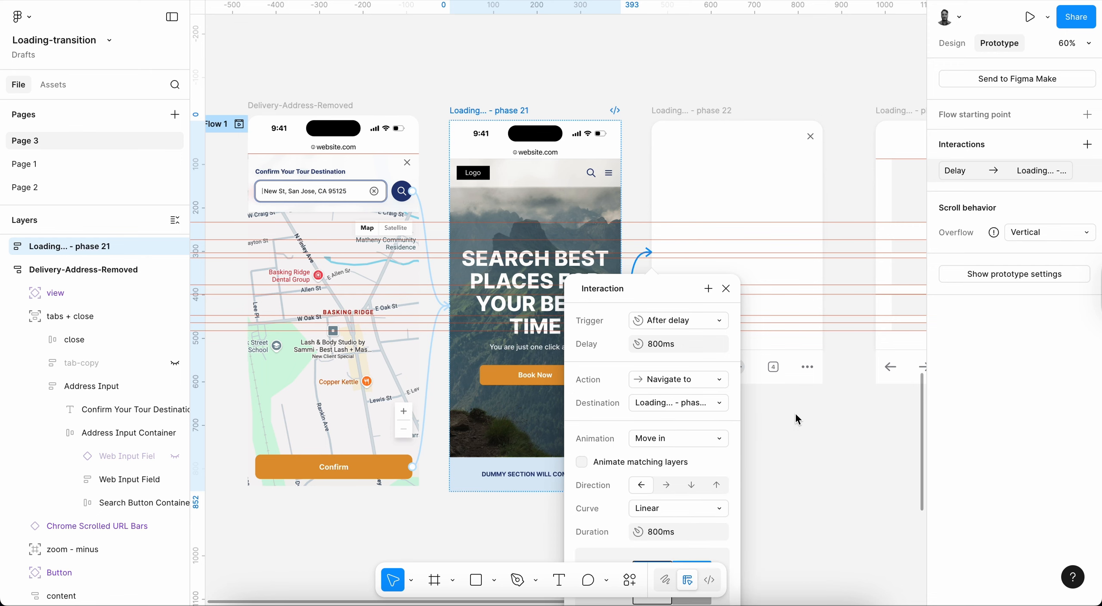
pyautogui.scroll(-5, 795, 415)
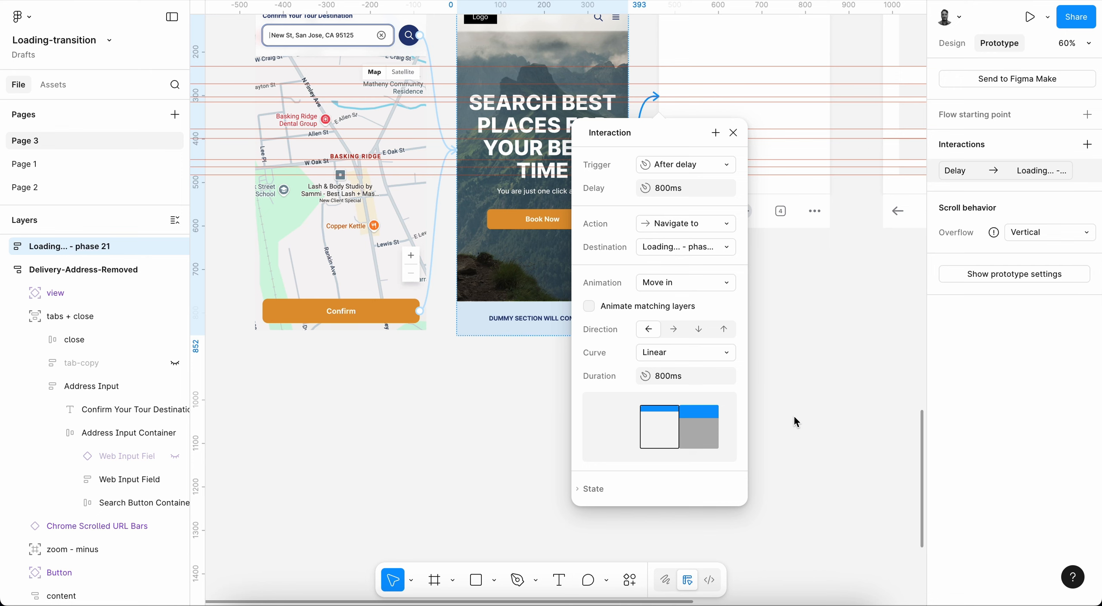
pyautogui.scroll(2, 794, 415)
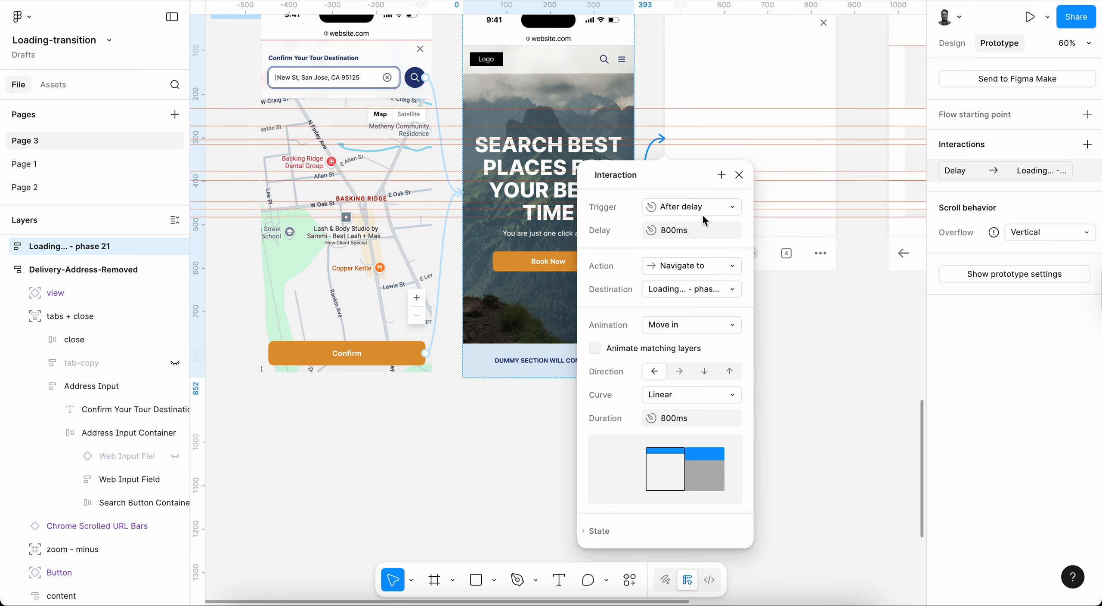
pyautogui.click(705, 268)
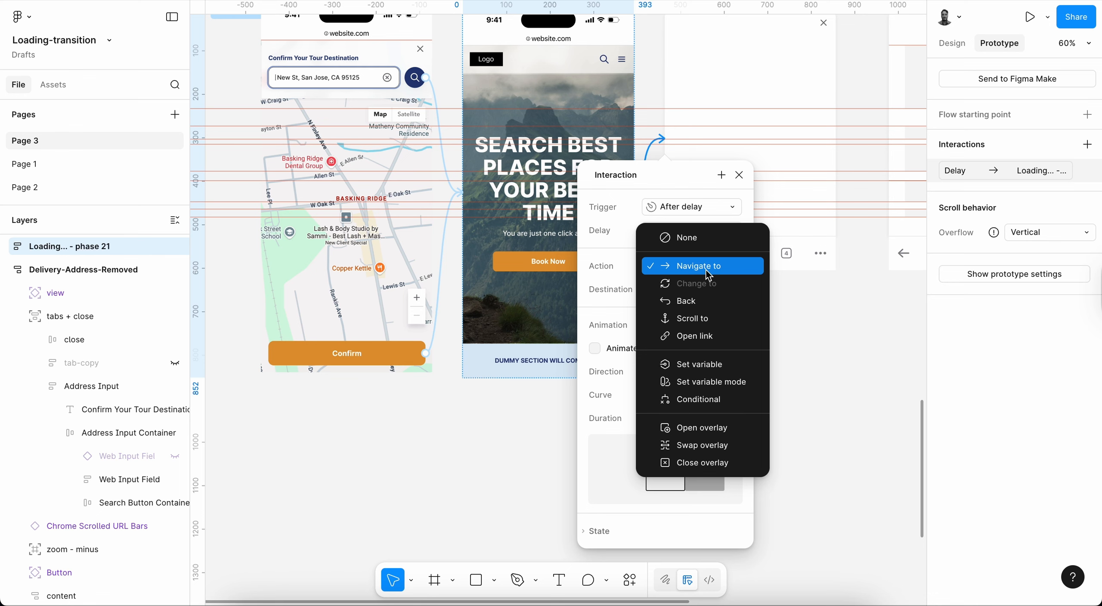
pyautogui.click(706, 427)
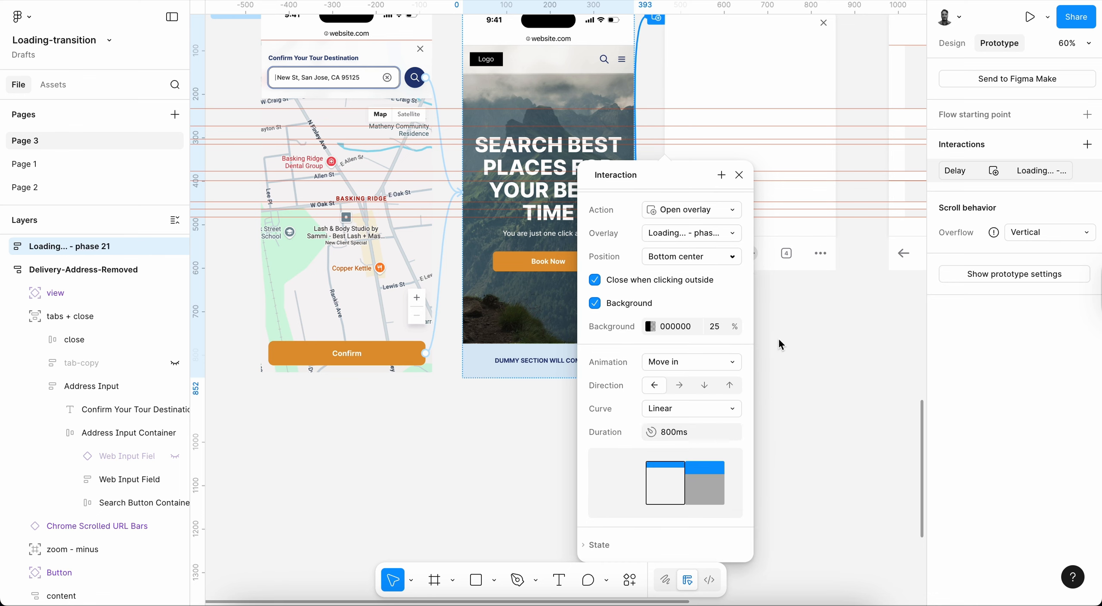
# Set the overlay's Move in direction to up, its curve to Ease in and out and its duration to 300 ms.
pyautogui.click(729, 385)
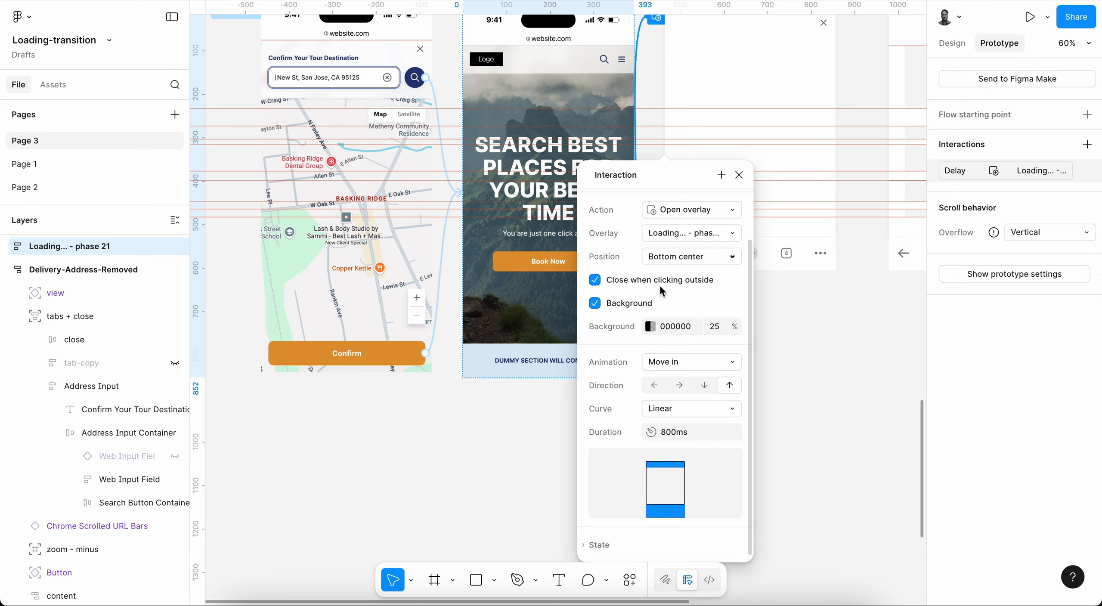
pyautogui.click(676, 409)
pyautogui.click(697, 474)
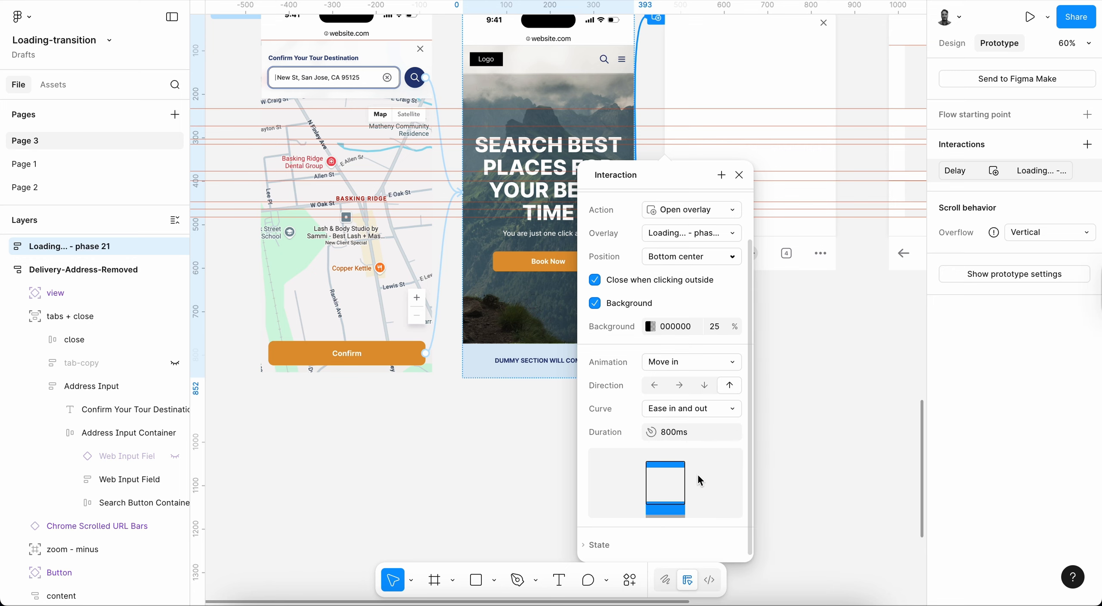
pyautogui.moveTo(669, 435); pyautogui.dragTo(657, 435)
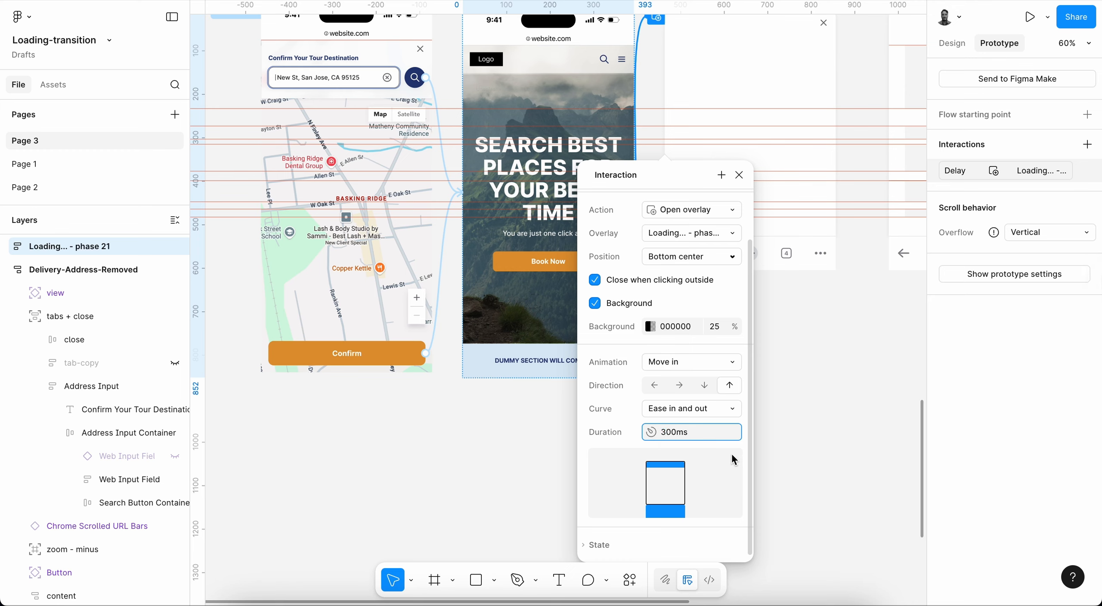
# Review the overlay interaction settings on the connection from phase 21 to phase 22.
pyautogui.hscroll(2, 545, 269)
pyautogui.scroll(1, 545, 268)
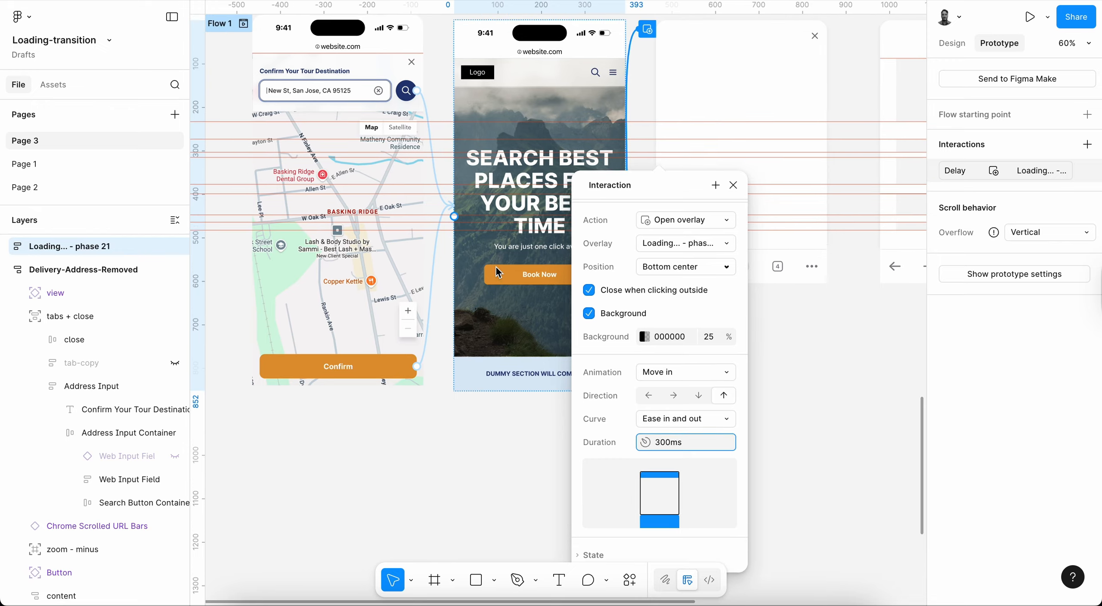
pyautogui.scroll(3, 498, 270)
pyautogui.hscroll(-2, 498, 270)
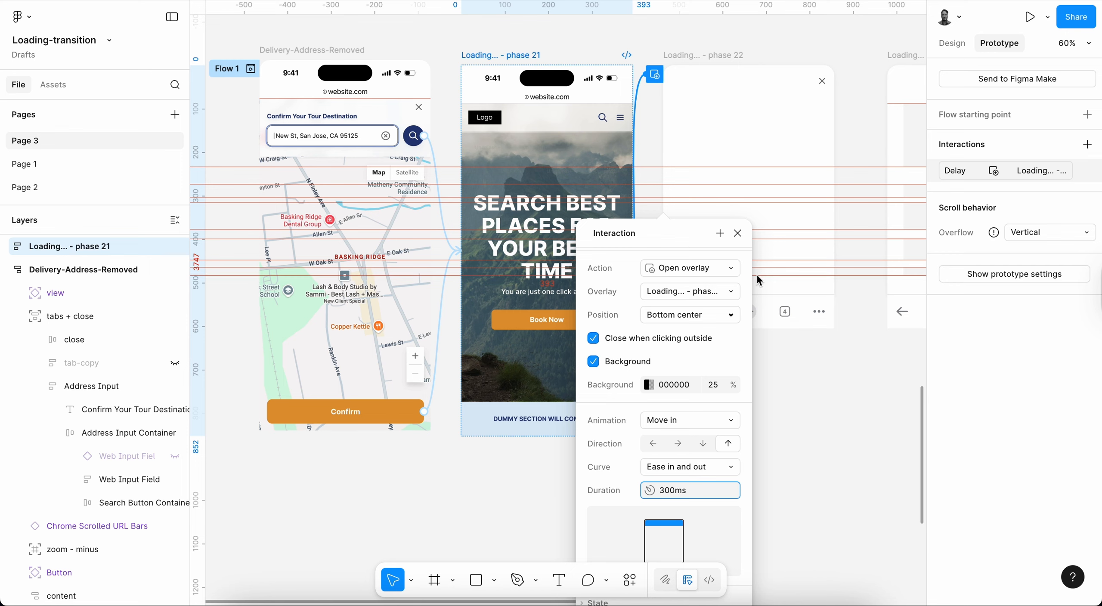
pyautogui.click(738, 233)
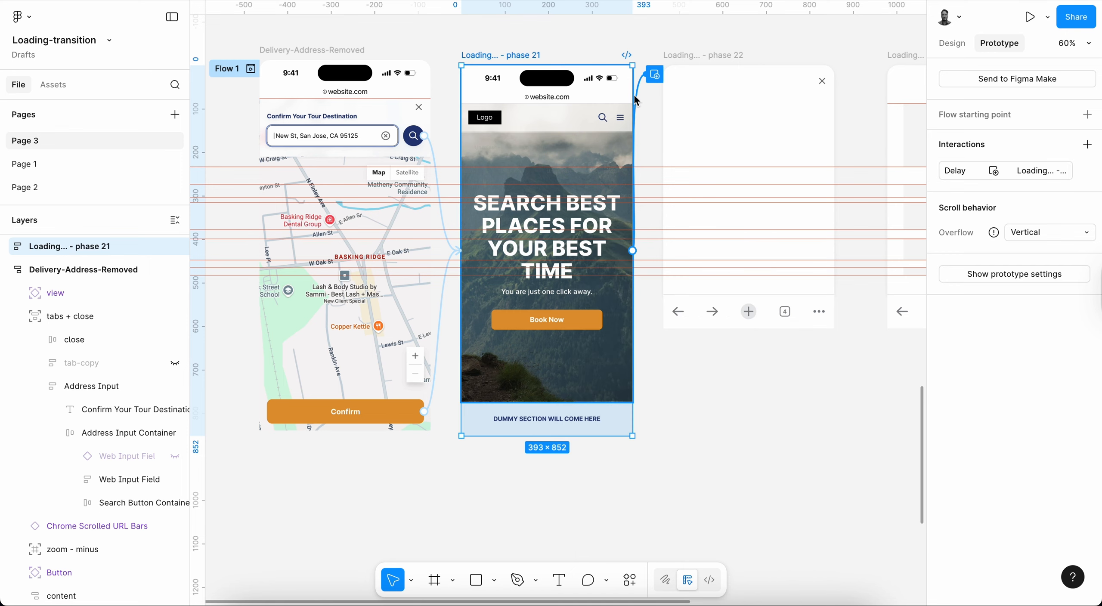
pyautogui.click(638, 84)
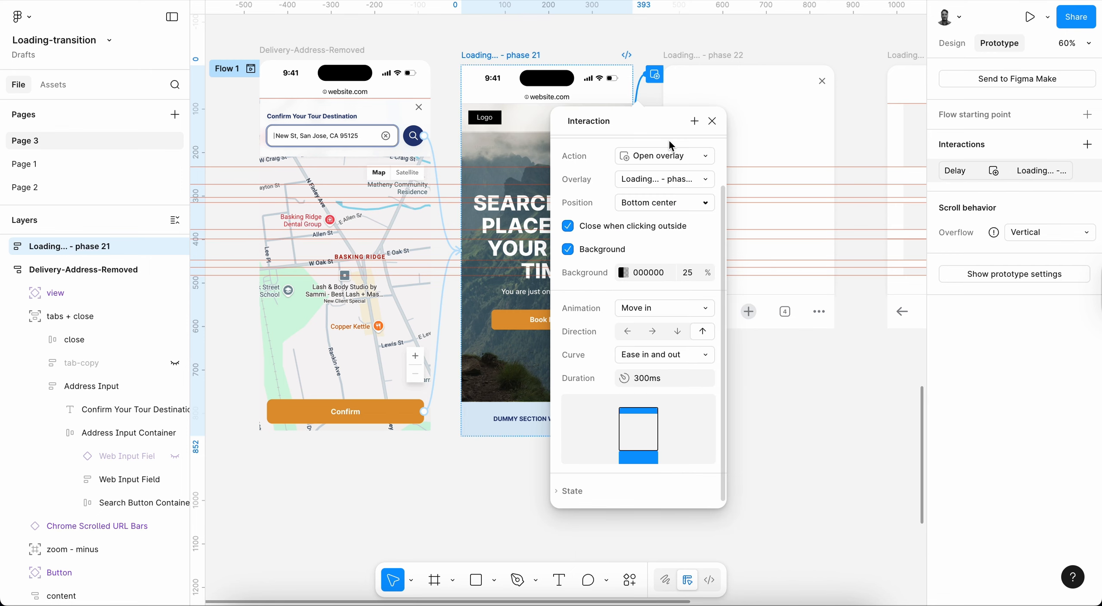
pyautogui.hscroll(4, 712, 66)
pyautogui.scroll(1, 712, 65)
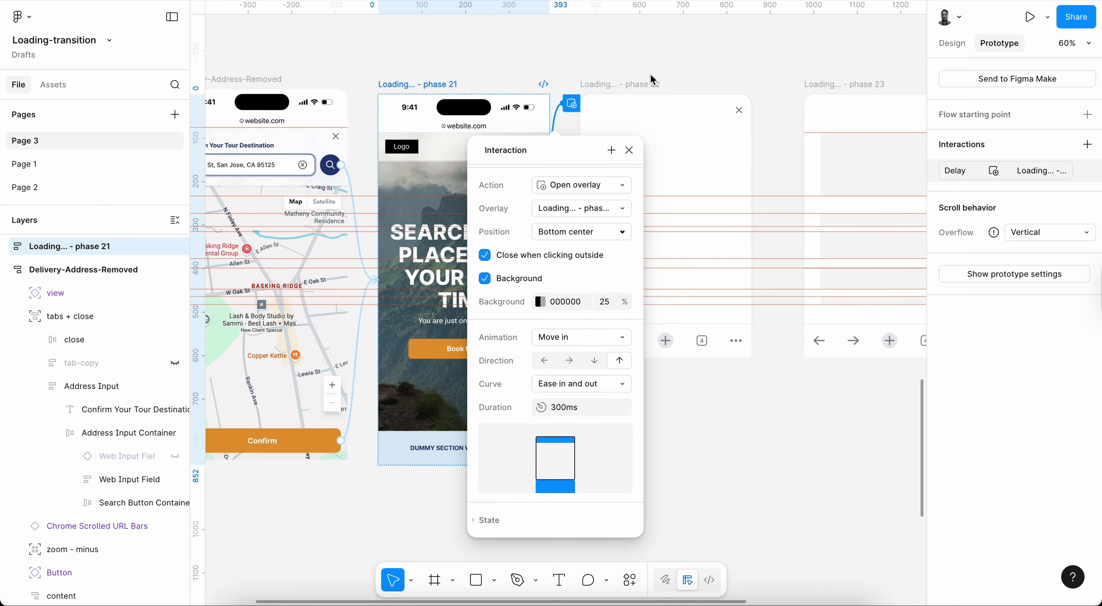
# Add a prototype connection from the phase 22 frame to the phase 23 frame.
pyautogui.click(651, 85)
pyautogui.hscroll(5, 721, 130)
pyautogui.scroll(-2, 720, 131)
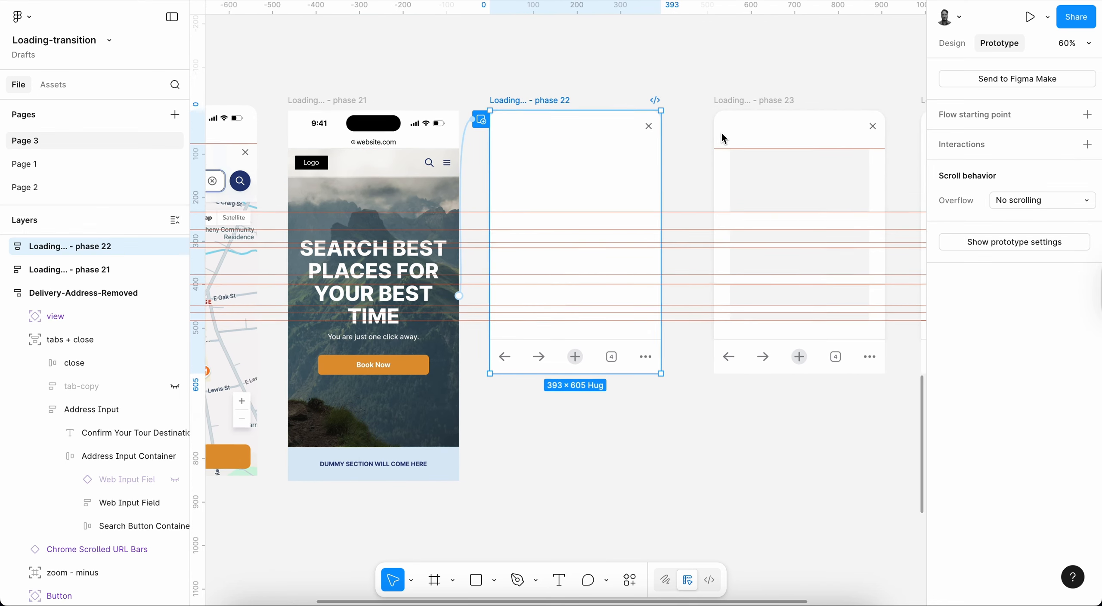
pyautogui.hscroll(-3, 725, 137)
pyautogui.scroll(1, 725, 137)
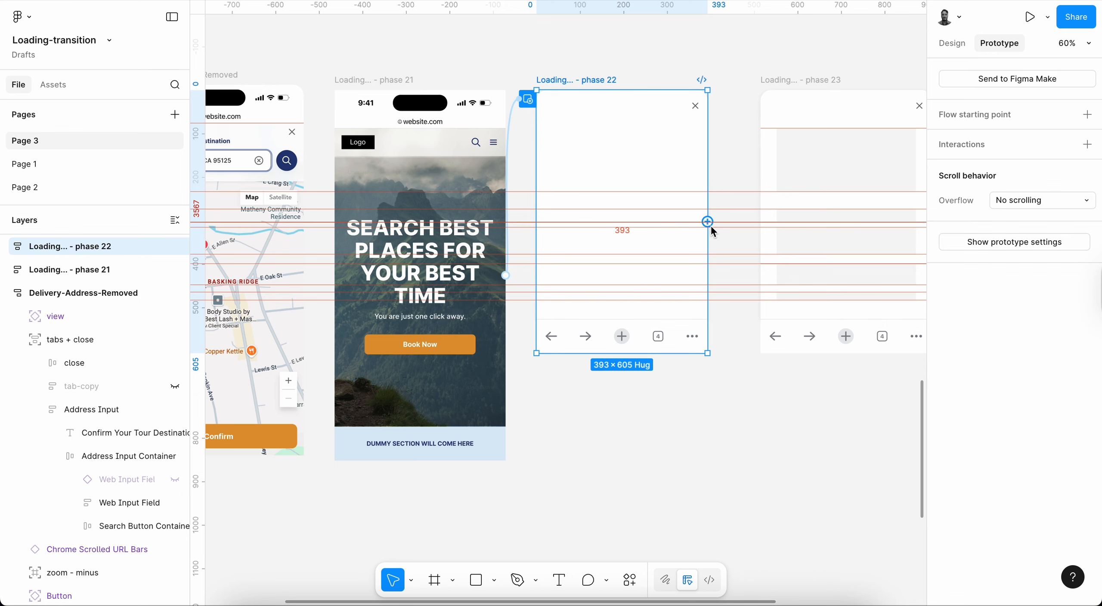
pyautogui.moveTo(710, 223); pyautogui.dragTo(817, 211)
pyautogui.scroll(-3, 794, 316)
pyautogui.hscroll(1, 794, 316)
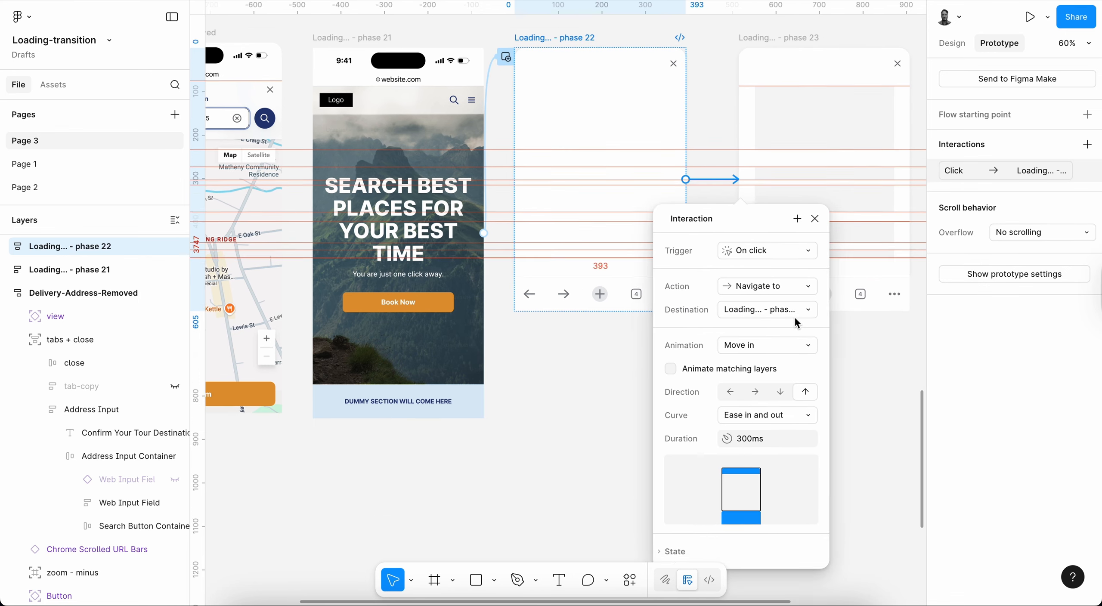
# Make the phase 22 to phase 23 connection trigger after delay and use Swap overlay as its action.
pyautogui.click(766, 233)
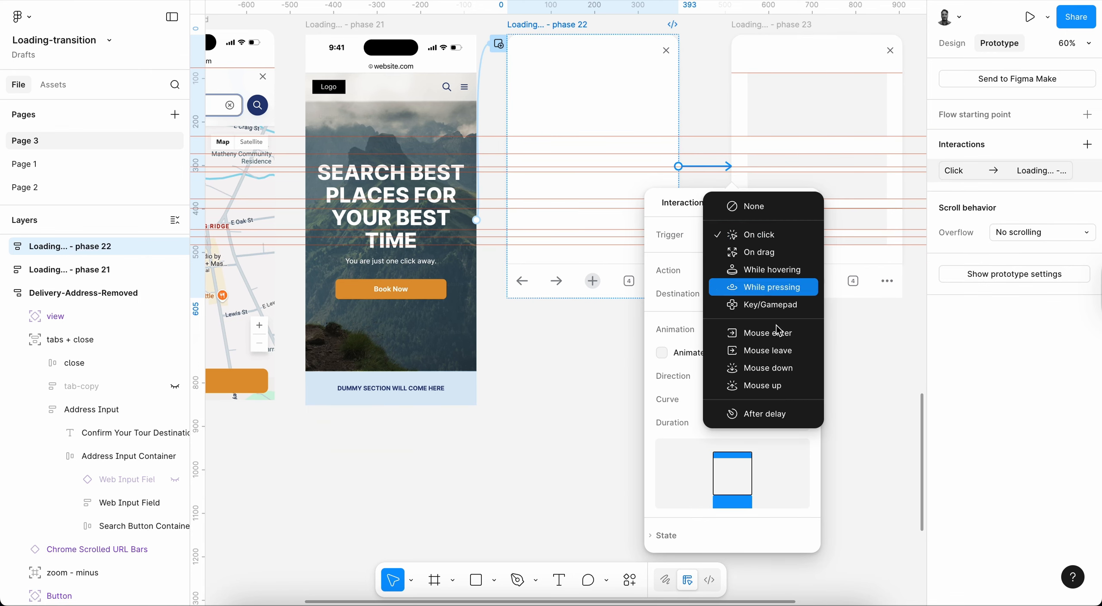
pyautogui.click(781, 419)
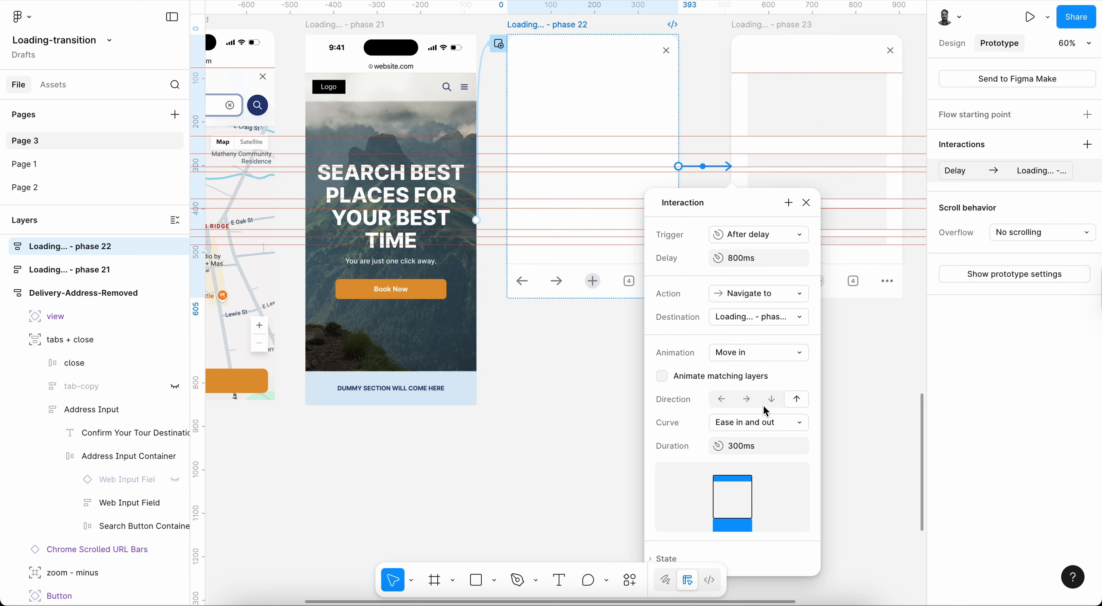
pyautogui.click(760, 289)
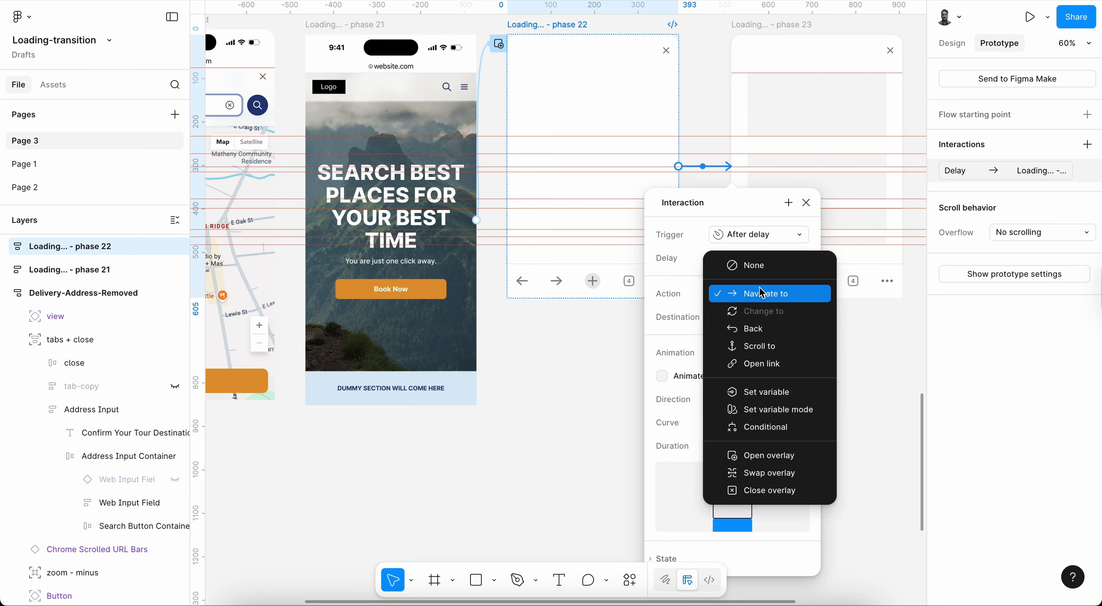
pyautogui.click(770, 474)
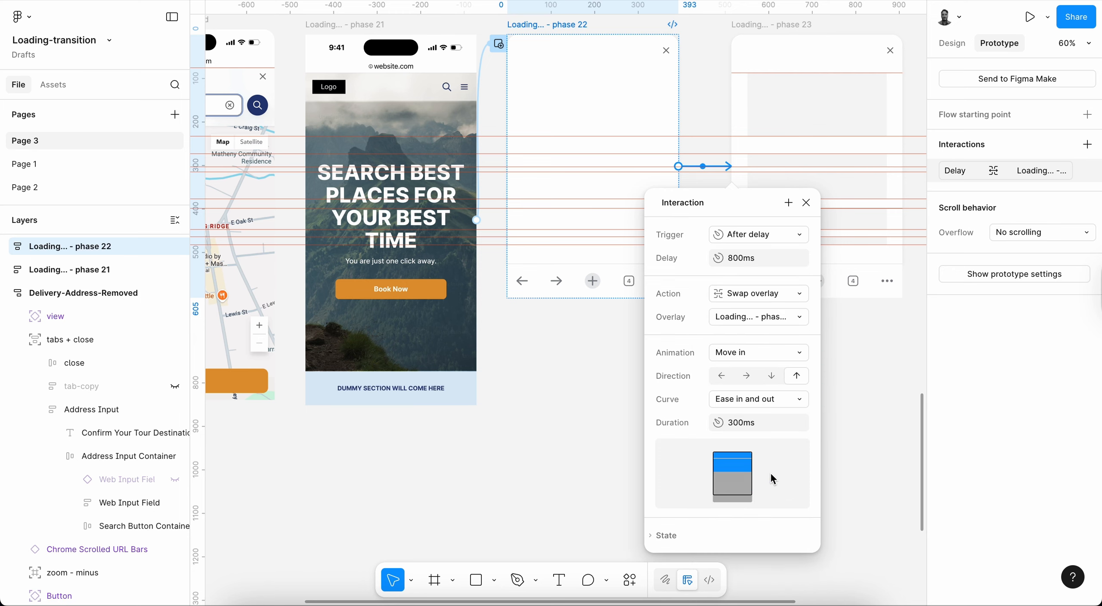
pyautogui.click(773, 298)
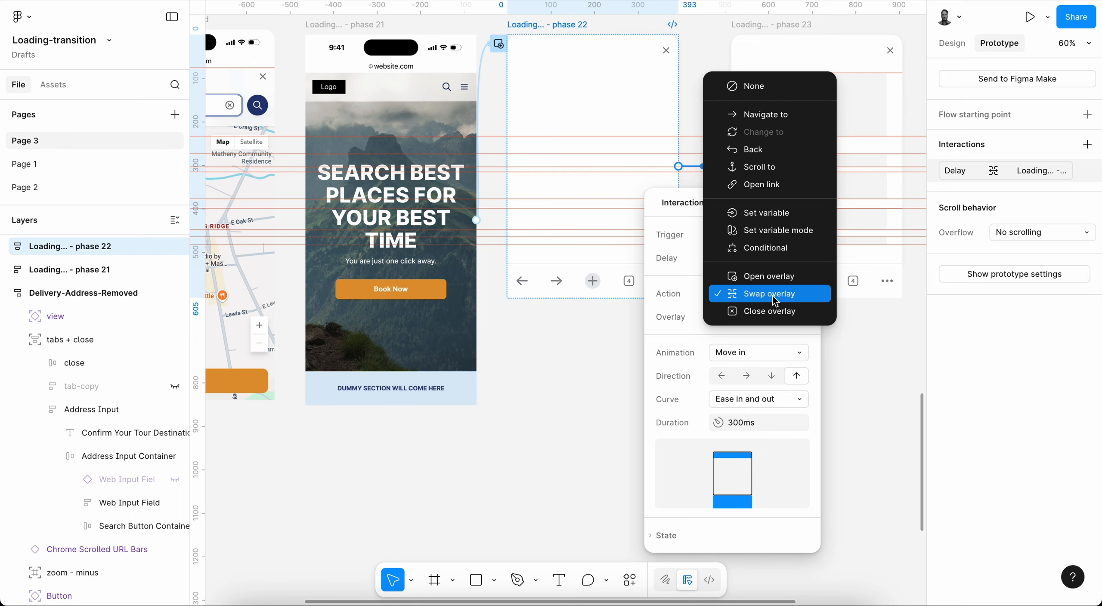
pyautogui.click(774, 299)
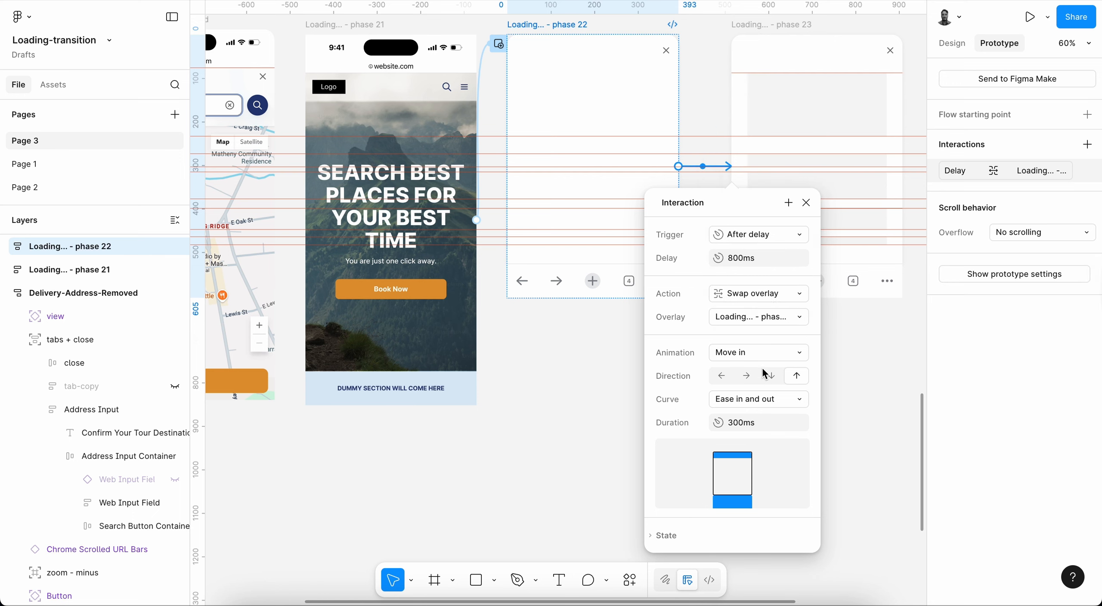
# Set the phase 22 to phase 23 connection's animation to Dissolve with a duration of 800 ms.
pyautogui.click(761, 354)
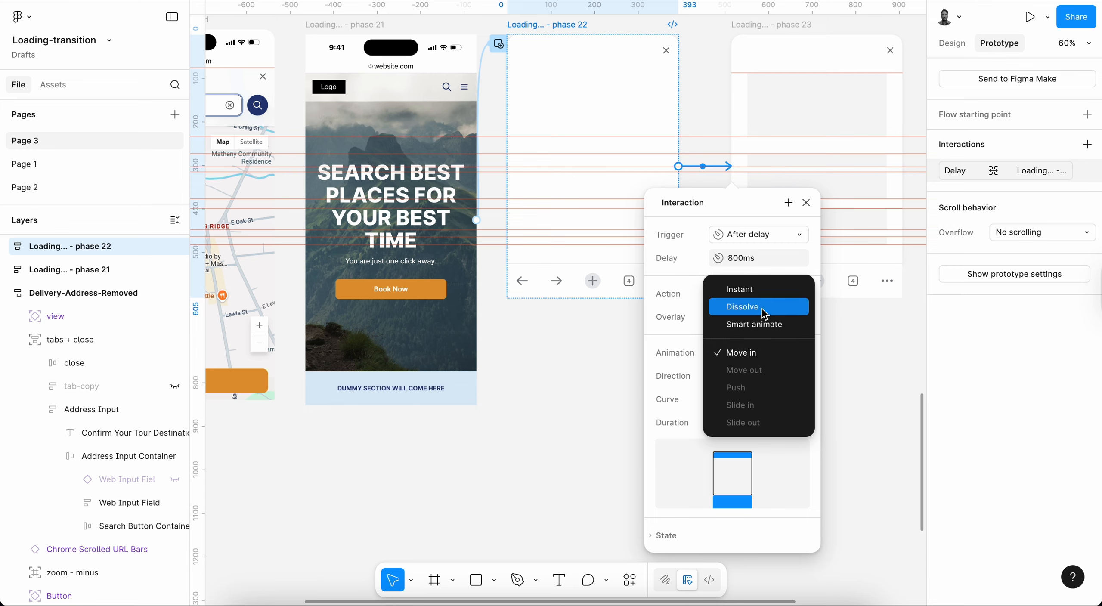
pyautogui.click(763, 309)
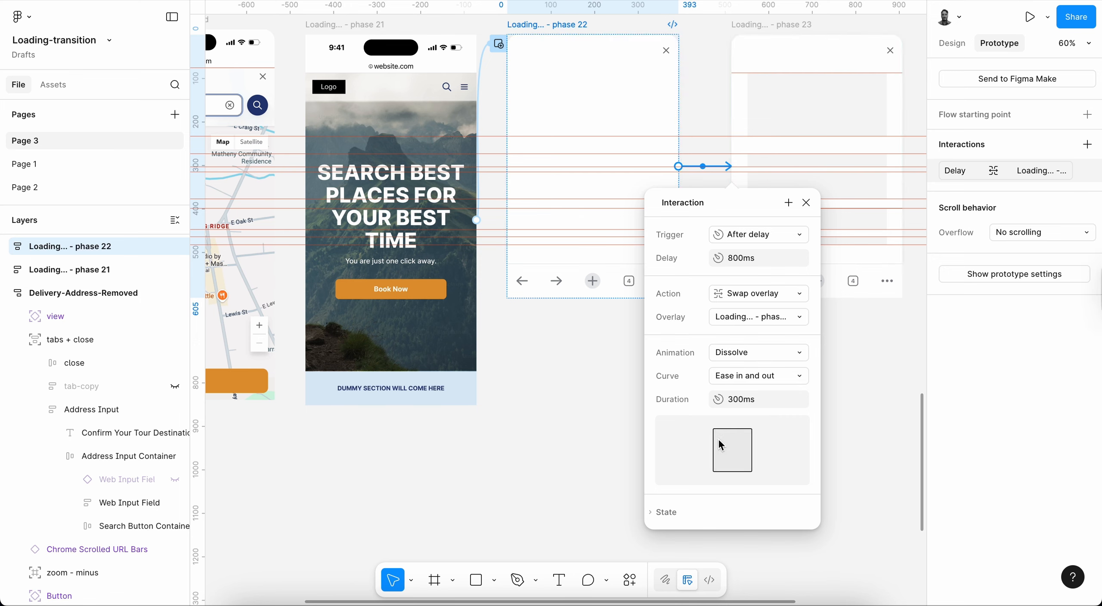
pyautogui.moveTo(733, 399); pyautogui.dragTo(711, 400)
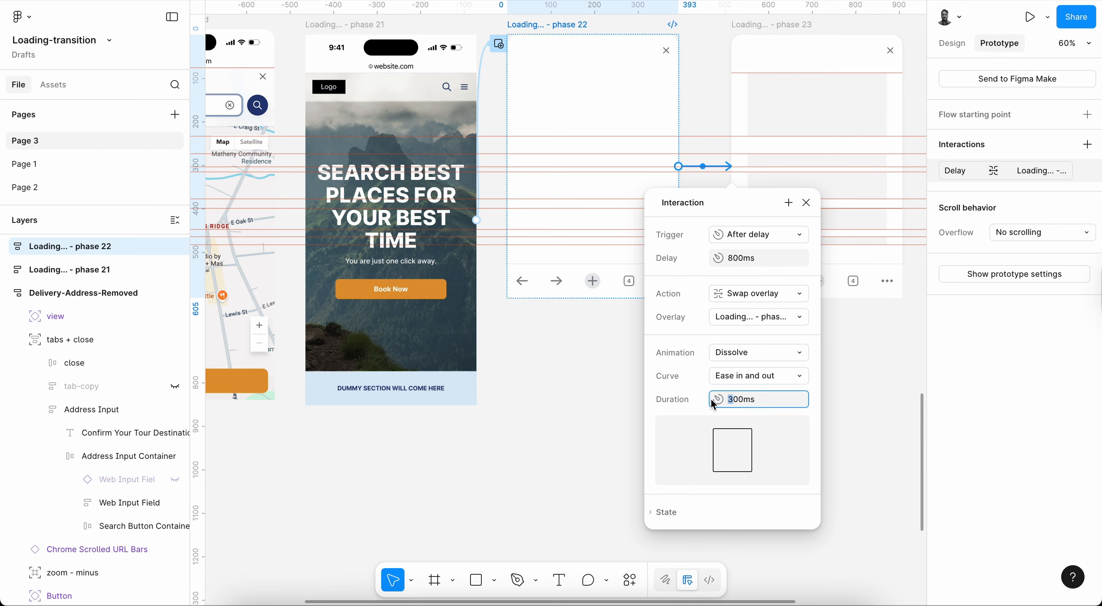
pyautogui.write('8')
pyautogui.click(806, 202)
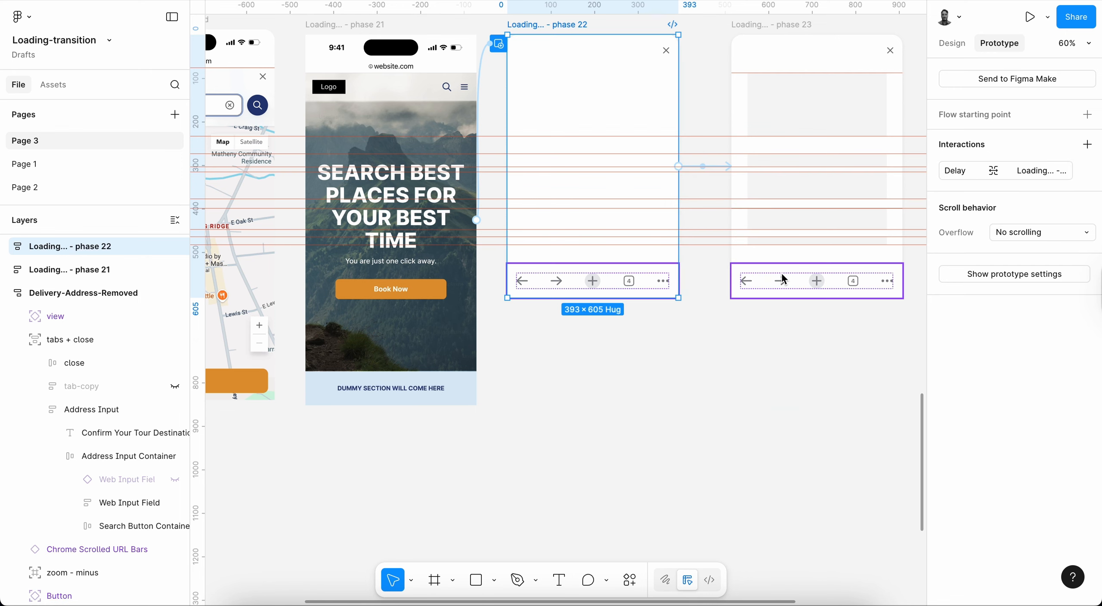
# Set the connection from the Delivery-Address-Removed search button to phase 21 to a Dissolve animation.
pyautogui.hscroll(-8, 783, 278)
pyautogui.hscroll(-2, 781, 273)
pyautogui.scroll(2, 782, 274)
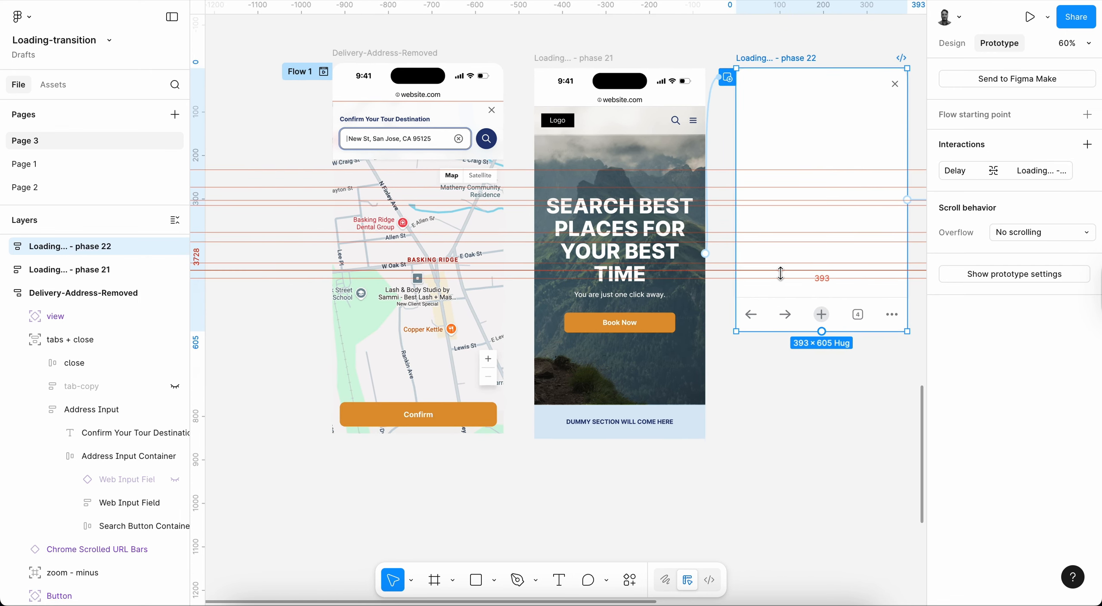
pyautogui.hscroll(3, 782, 274)
pyautogui.click(339, 65)
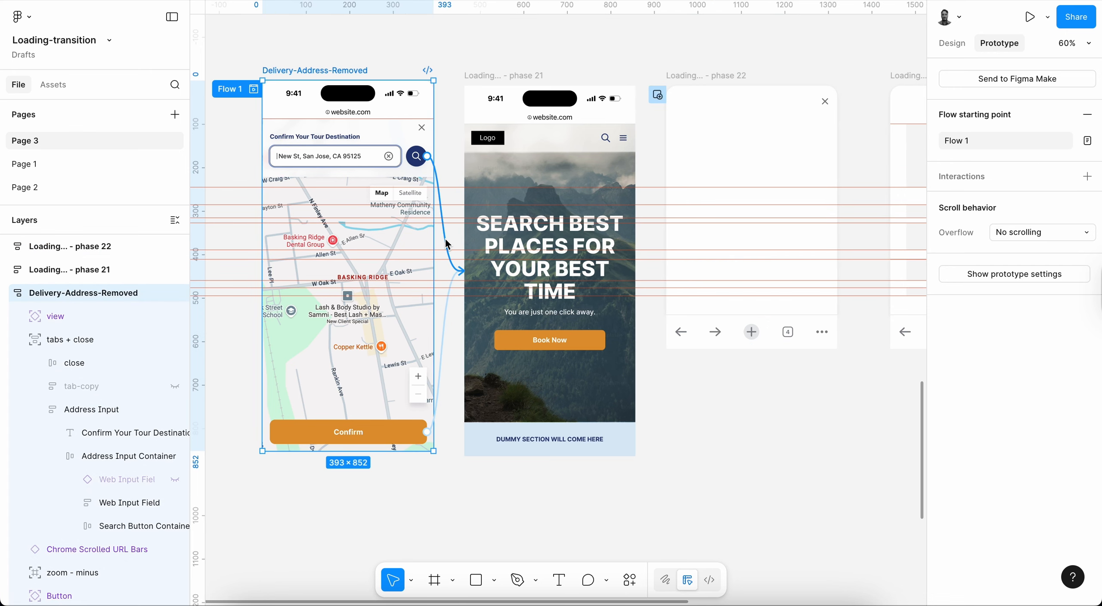
pyautogui.click(446, 244)
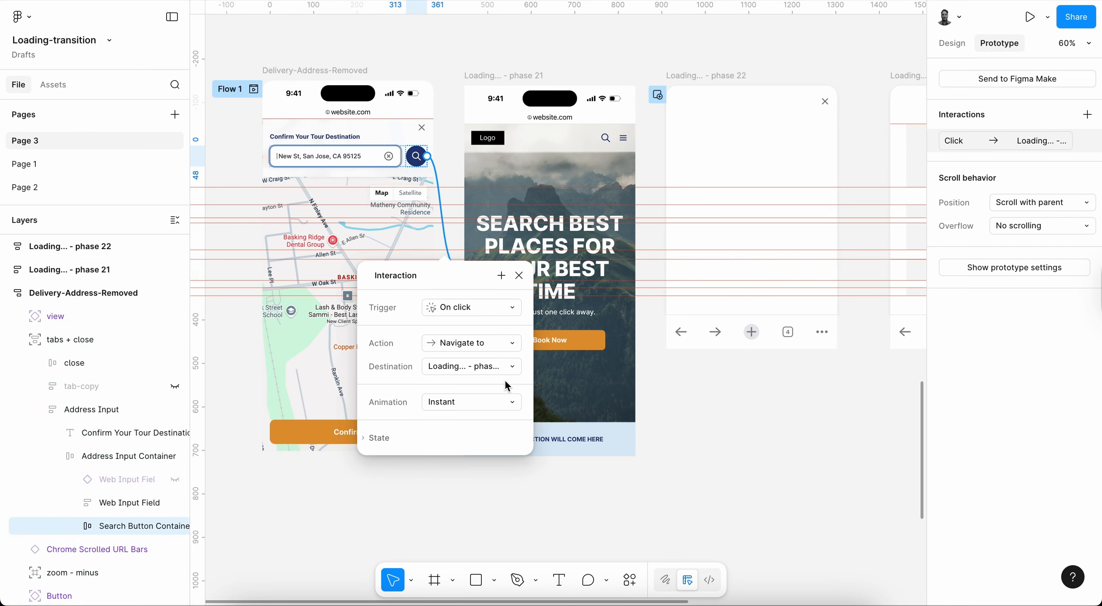
pyautogui.click(479, 367)
pyautogui.click(480, 370)
pyautogui.click(455, 403)
pyautogui.click(462, 420)
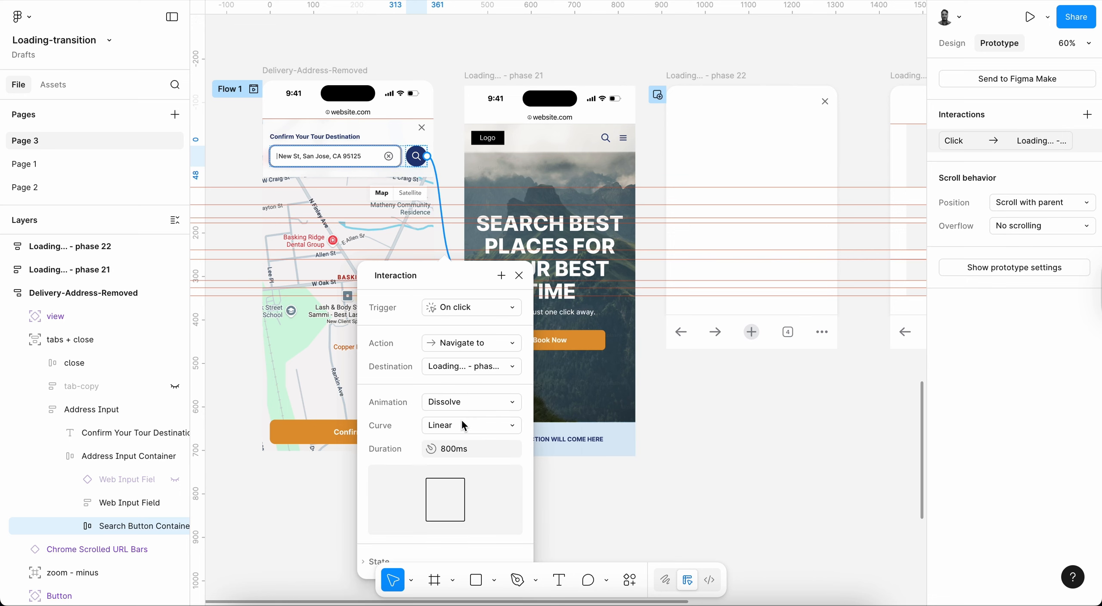
# Change the easing curve of the search button's Dissolve animation.
pyautogui.scroll(-2, 462, 419)
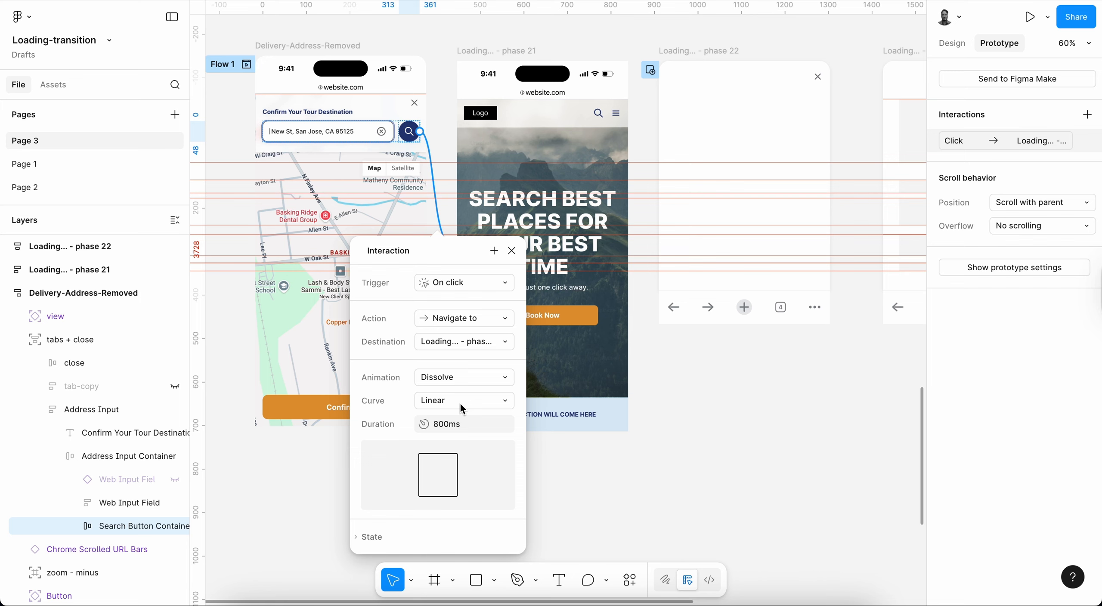
pyautogui.click(460, 401)
pyautogui.click(472, 467)
pyautogui.click(513, 251)
# Add a prototype connection from the phase 23 frame to the phase 24 frame.
pyautogui.scroll(-2, 588, 325)
pyautogui.hscroll(8, 588, 325)
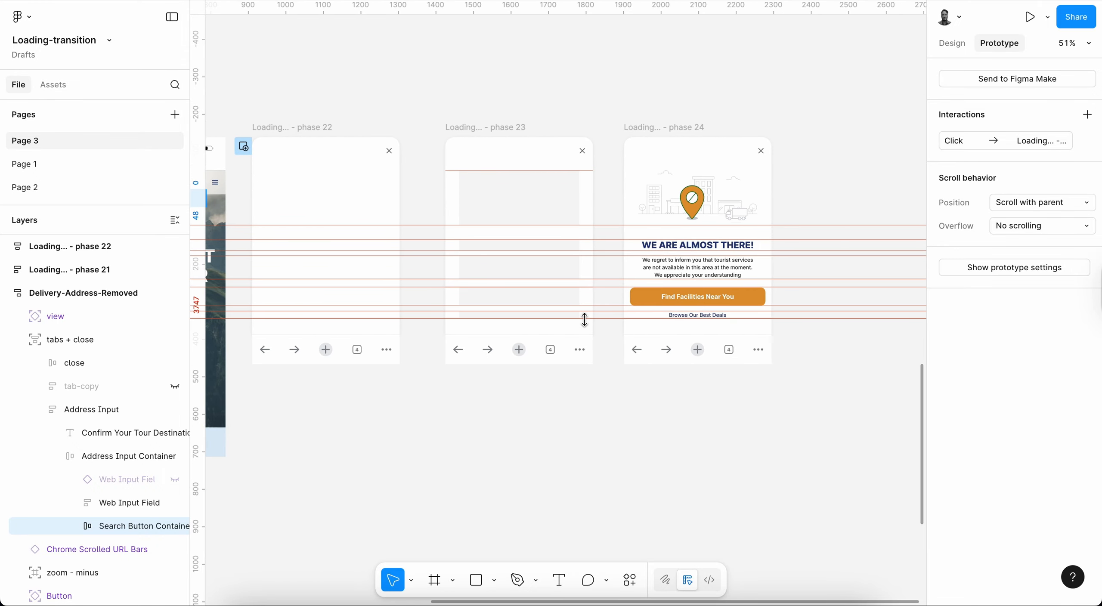
pyautogui.scroll(2, 548, 197)
pyautogui.click(485, 113)
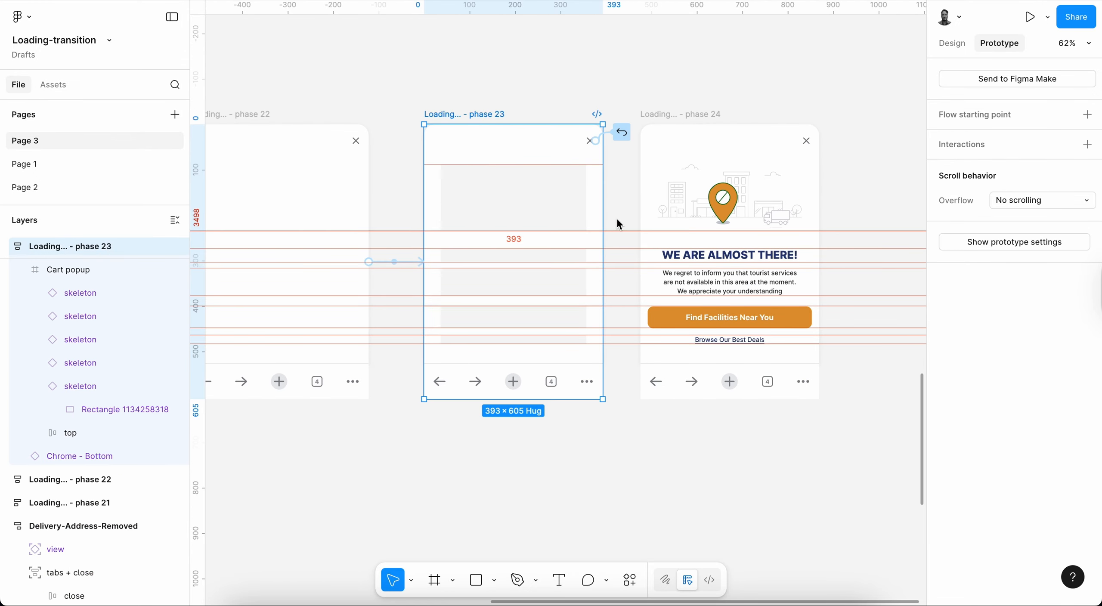
pyautogui.moveTo(604, 258)
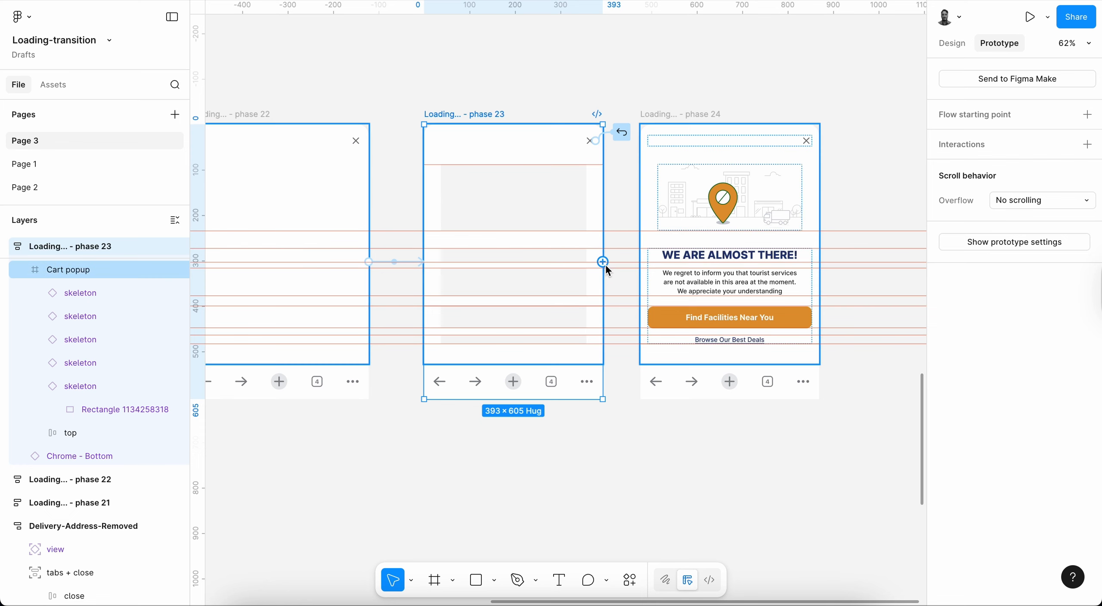
pyautogui.moveTo(603, 262); pyautogui.dragTo(672, 242)
# Set the action of the phase 23 to phase 24 connection to Swap overlay.
pyautogui.scroll(-2, 672, 243)
pyautogui.hscroll(1, 672, 244)
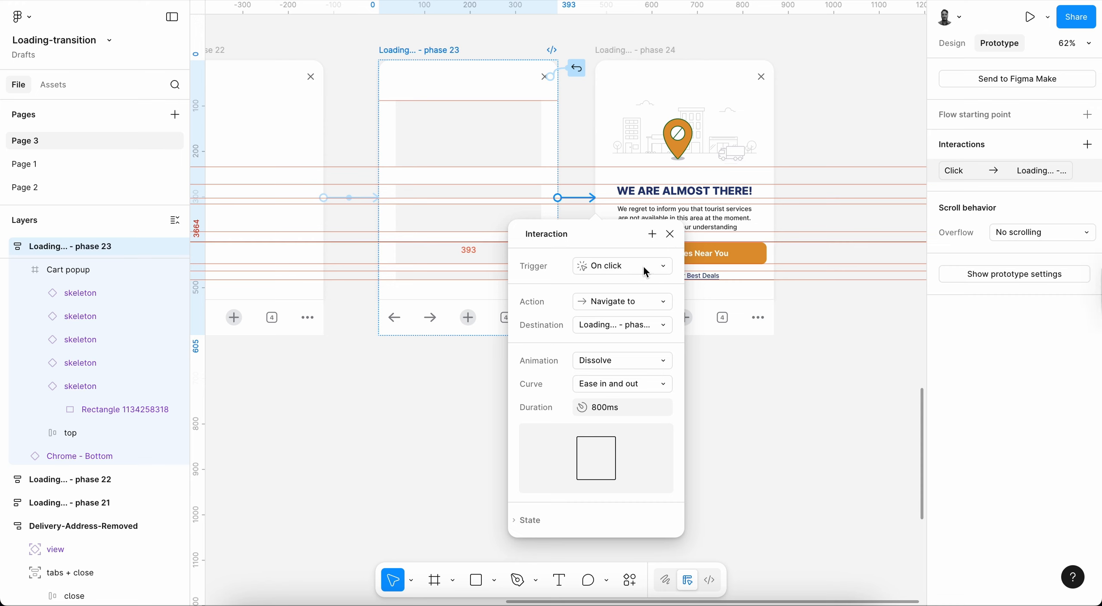
pyautogui.click(628, 302)
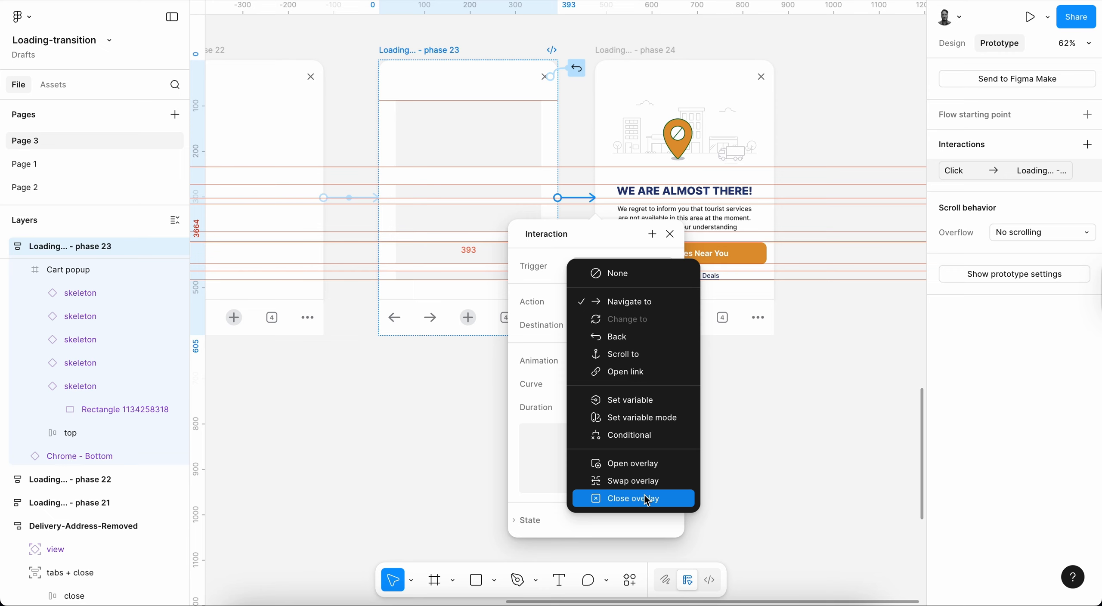
pyautogui.click(646, 480)
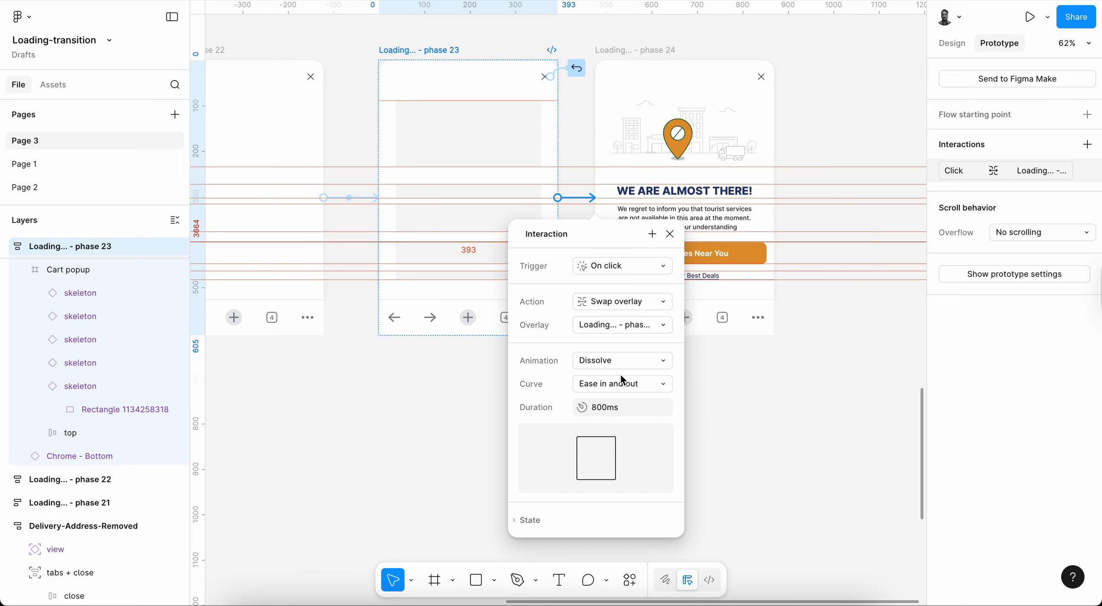
pyautogui.click(668, 237)
# Preview the prototype from the Delivery-Address-Removed frame, run the search to check the loading transition, and return to the editor.
pyautogui.scroll(-3, 667, 237)
pyautogui.hscroll(-10, 667, 236)
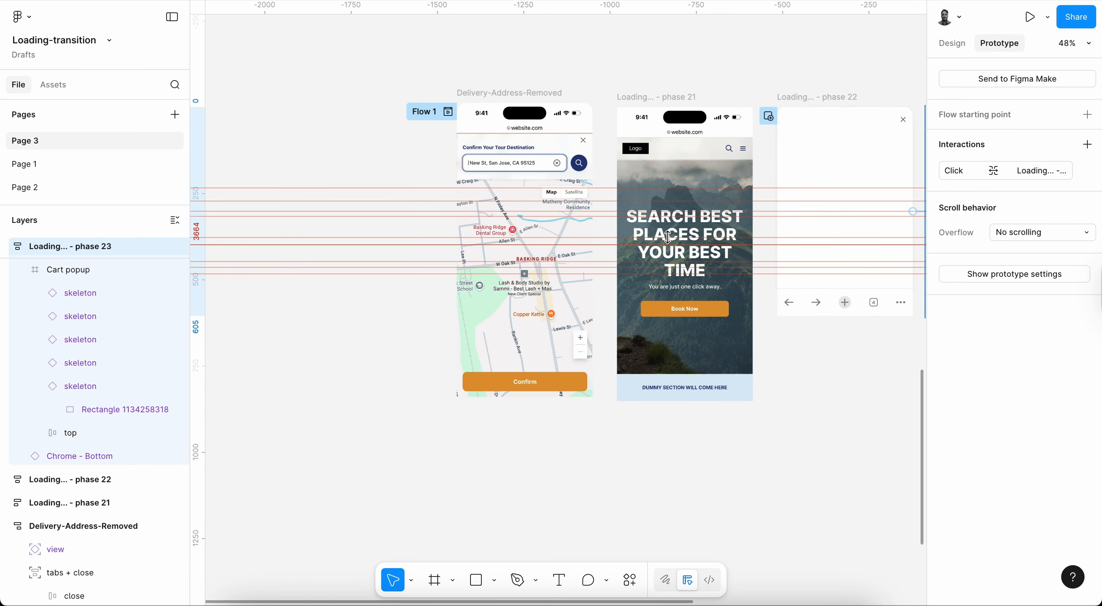
pyautogui.click(529, 84)
pyautogui.click(504, 93)
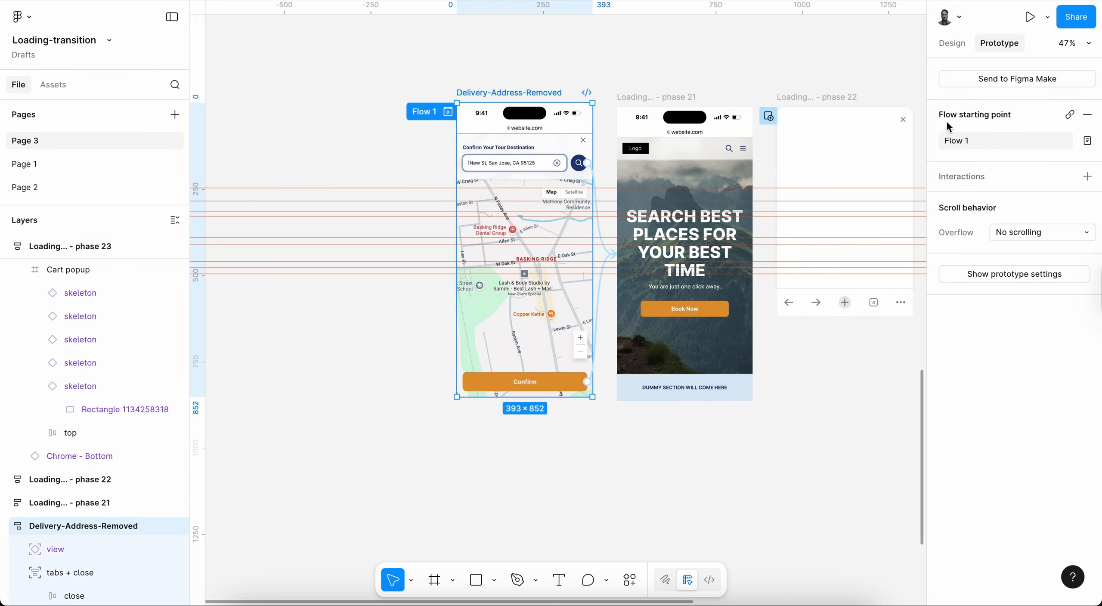
pyautogui.click(1034, 17)
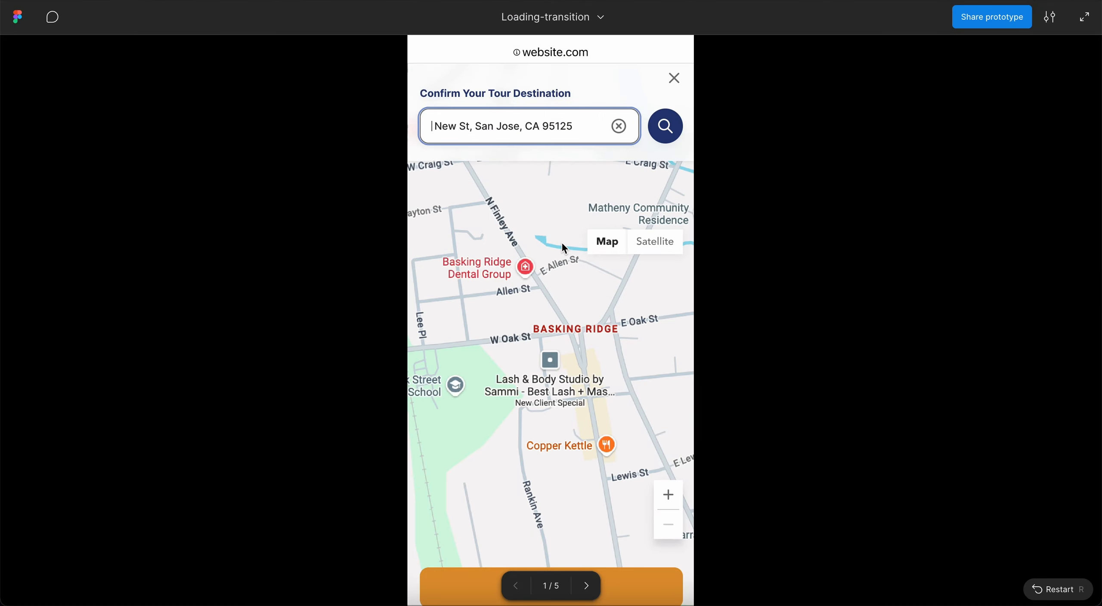
pyautogui.click(667, 126)
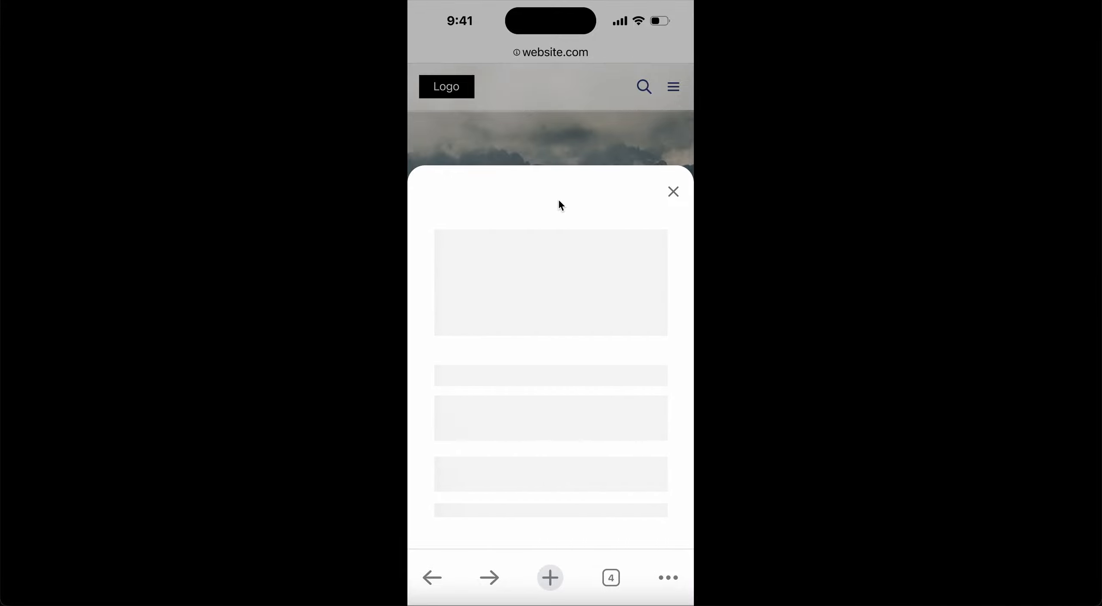
pyautogui.click(194, 0)
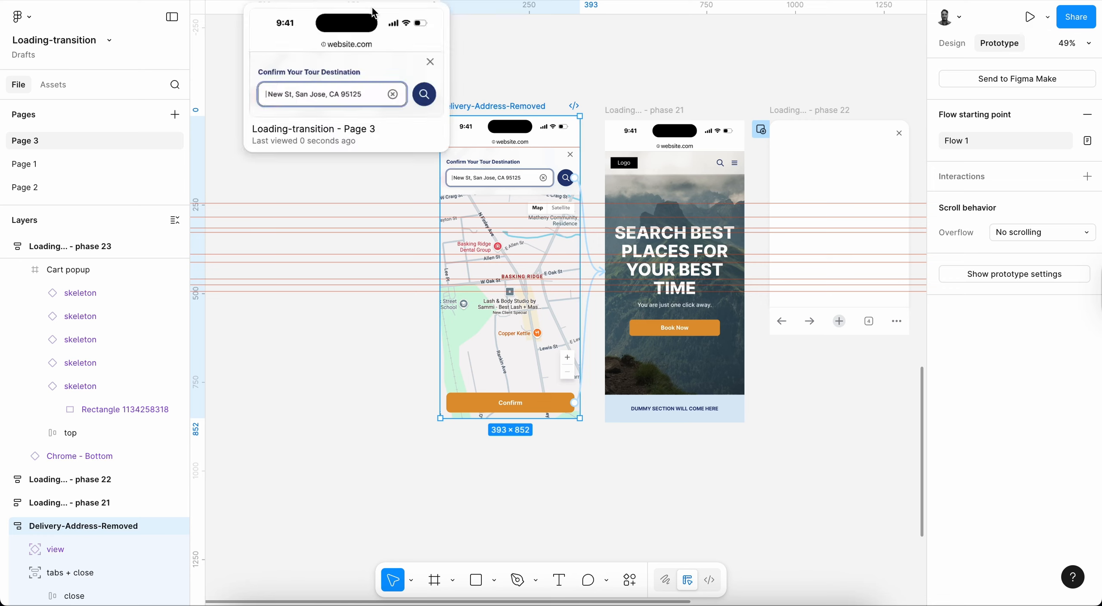
# Change the trigger of the phase 23 to phase 24 connection to After delay.
pyautogui.hscroll(10, 552, 199)
pyautogui.scroll(4, 553, 198)
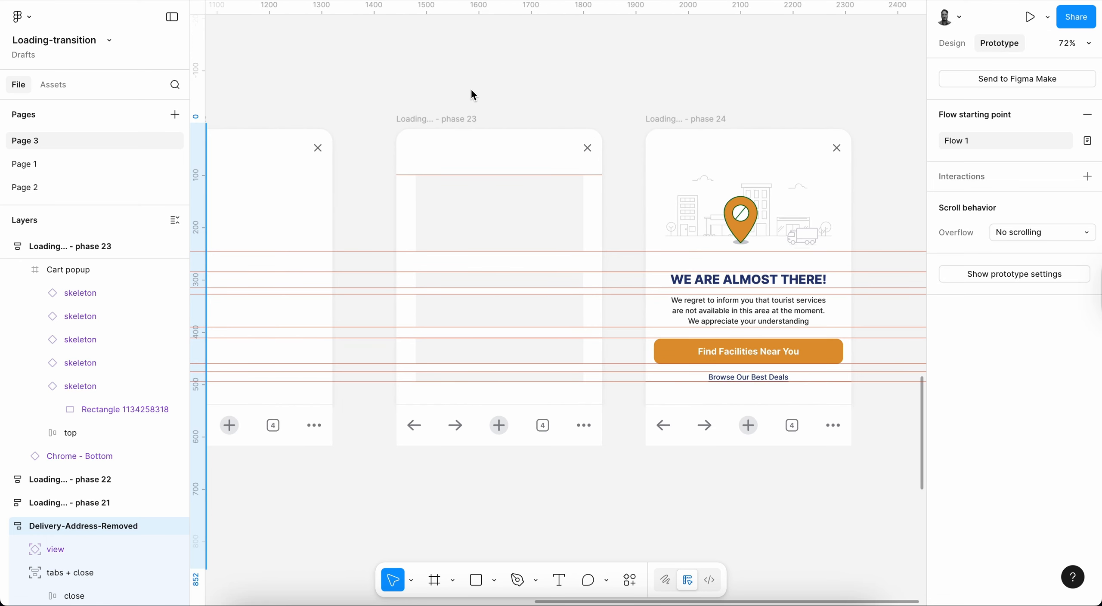
pyautogui.click(470, 89)
pyautogui.scroll(3, 625, 251)
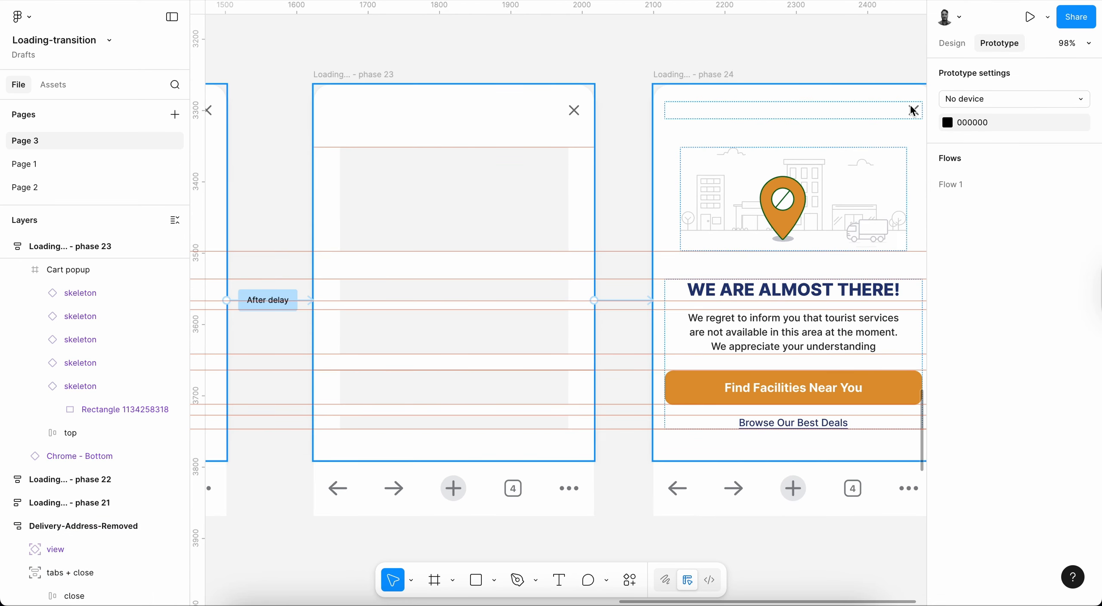
pyautogui.scroll(1, 588, 344)
pyautogui.scroll(5, 585, 338)
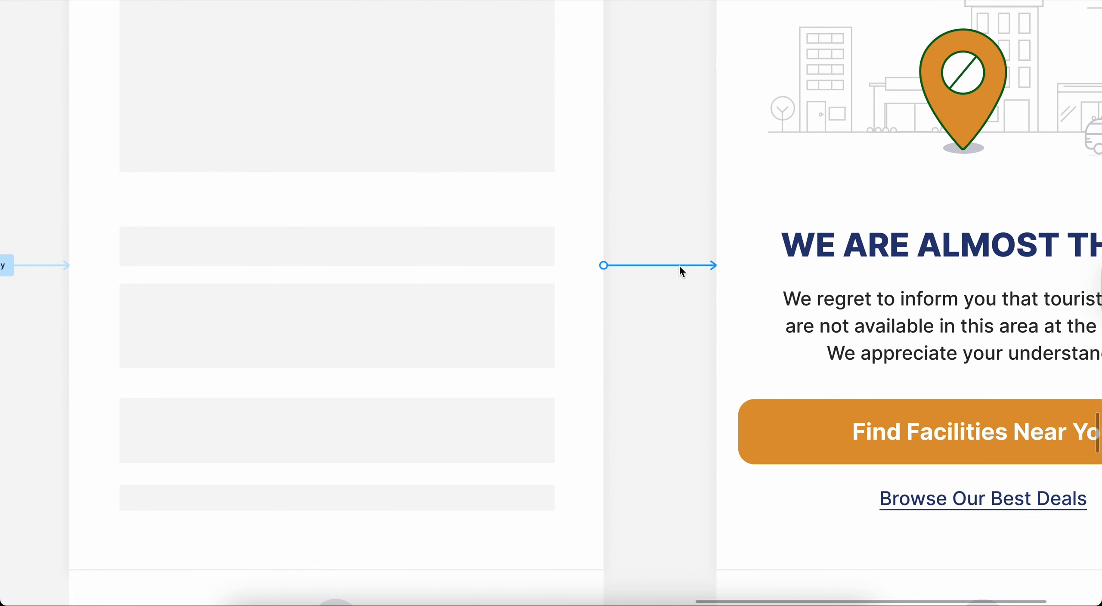
pyautogui.click(679, 266)
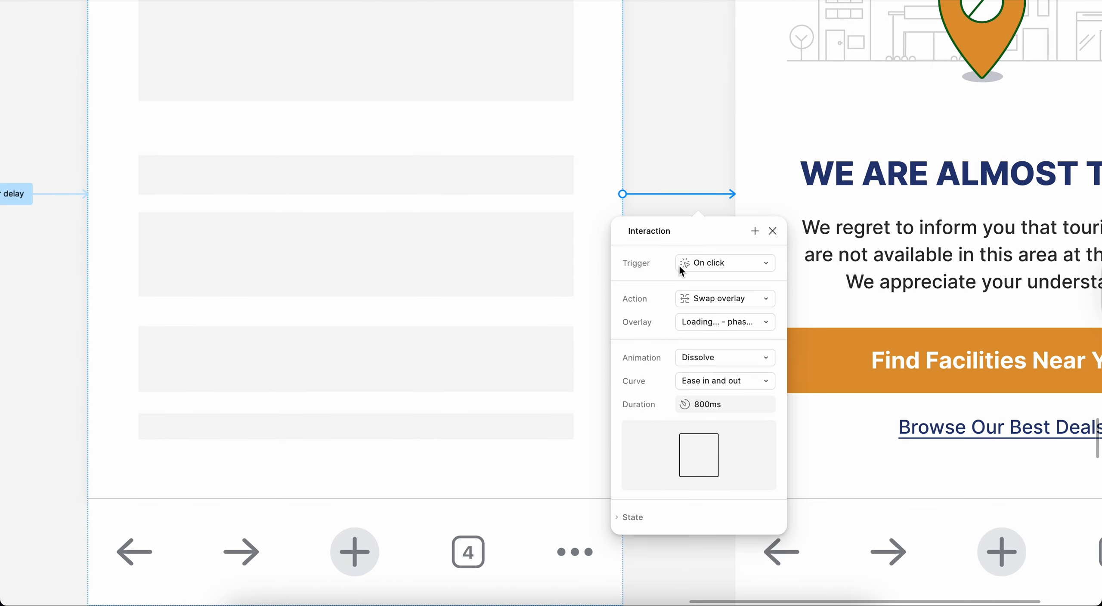
pyautogui.scroll(-4, 679, 265)
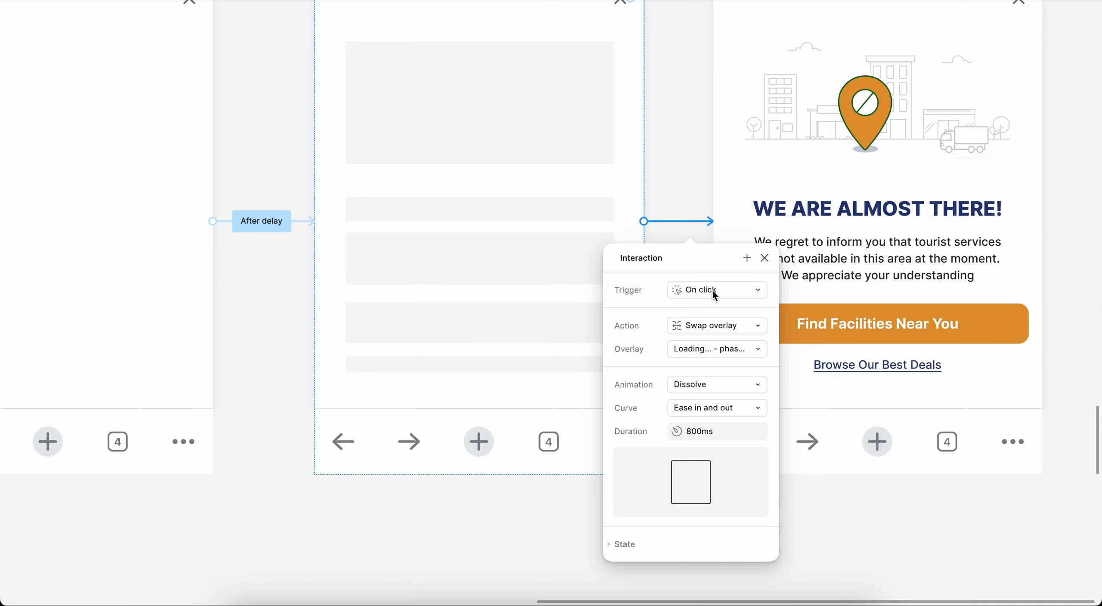
pyautogui.click(715, 296)
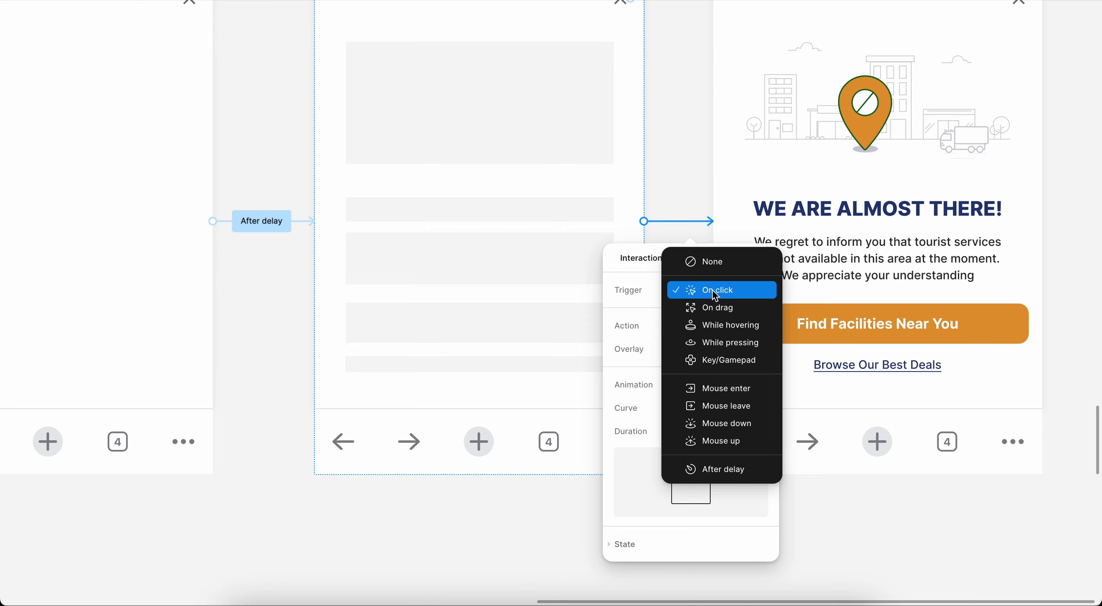
pyautogui.click(725, 469)
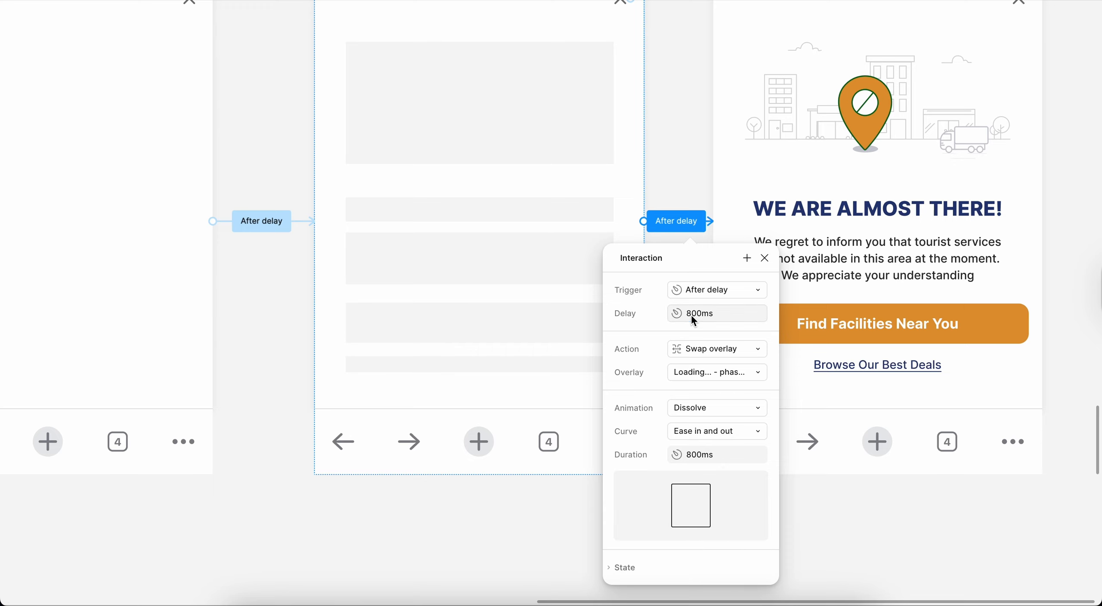
# Set the delay of the phase 23 to phase 24 connection to 500 ms.
pyautogui.click(674, 321)
pyautogui.write('3')
pyautogui.press('BackSpace')
pyautogui.write('5')
pyautogui.press('Return')
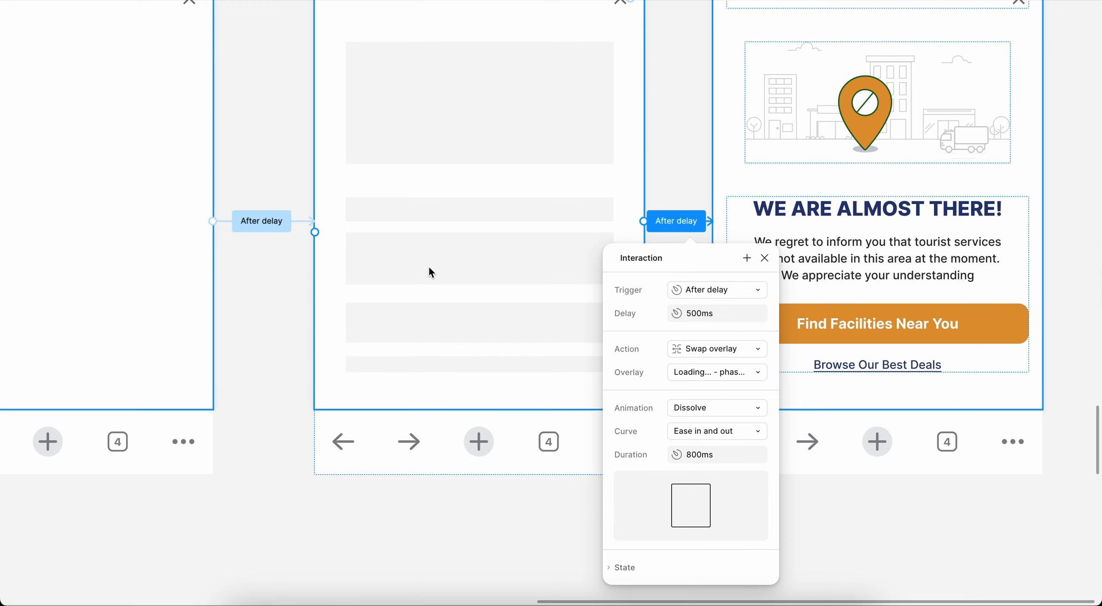
# Set the Dissolve duration of the phase 22 to phase 23 connection to 500 ms.
pyautogui.hscroll(-5, 432, 267)
pyautogui.click(450, 232)
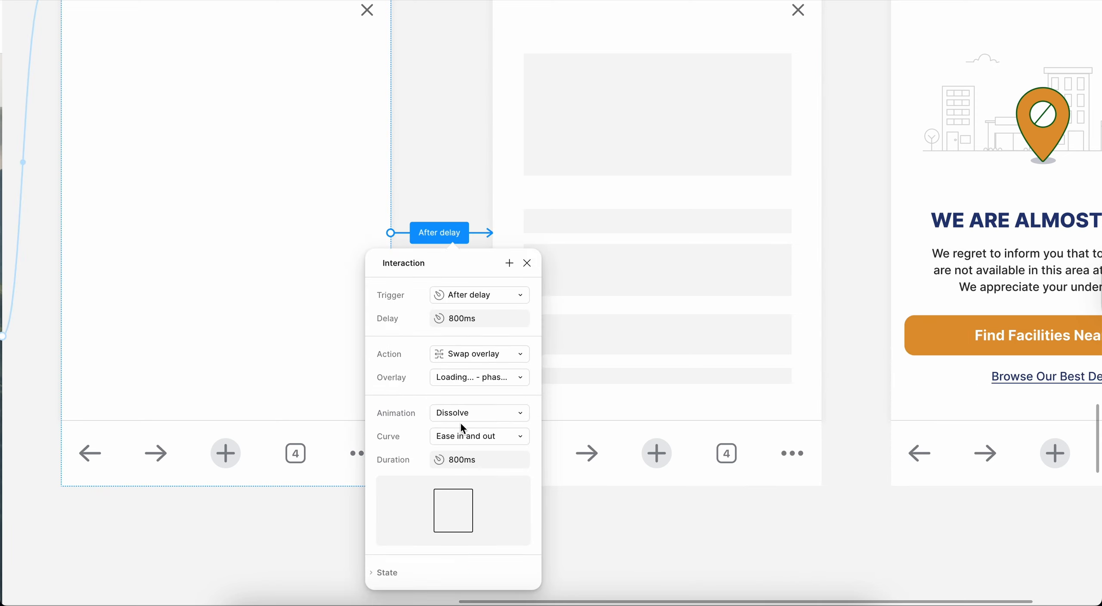
pyautogui.click(454, 462)
pyautogui.press('BackSpace')
pyautogui.write('5')
pyautogui.press('Return')
# Preview the prototype, run the destination search to check the loading transition's timing, and return to the editor.
pyautogui.click(347, 1)
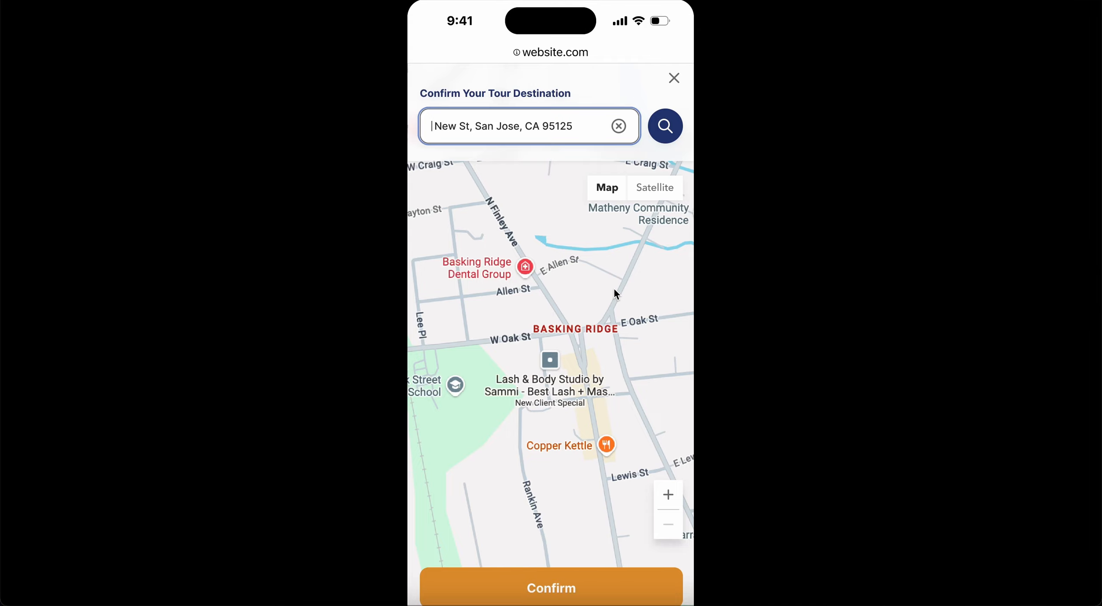
pyautogui.click(665, 129)
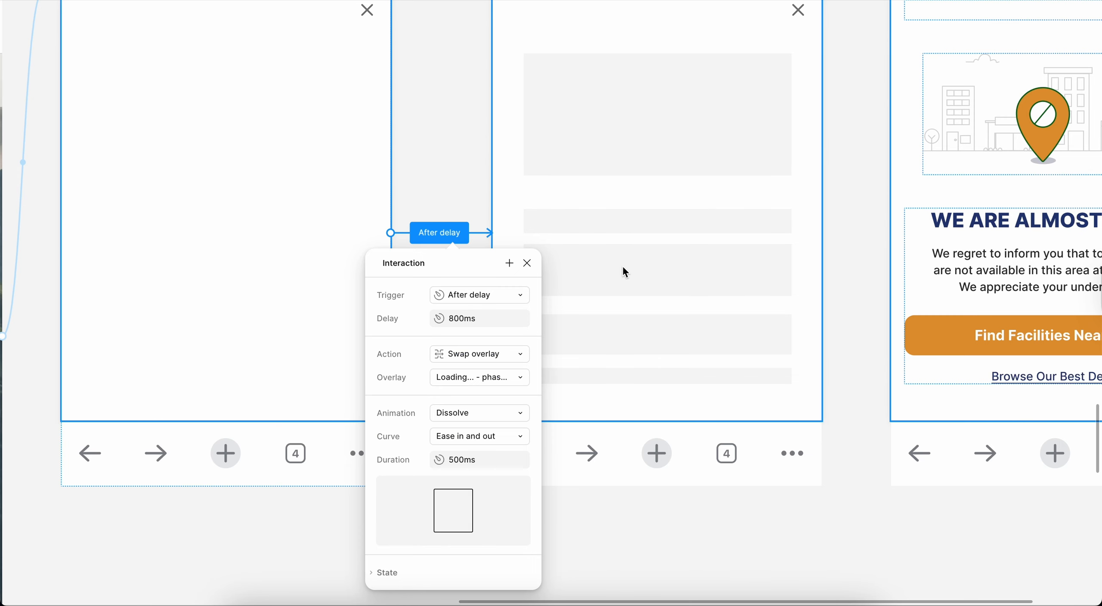
# Set the Dissolve duration of the search button's connection from Delivery-Address-Removed to phase 21 to 300 ms.
pyautogui.scroll(-3, 621, 266)
pyautogui.scroll(4, 624, 269)
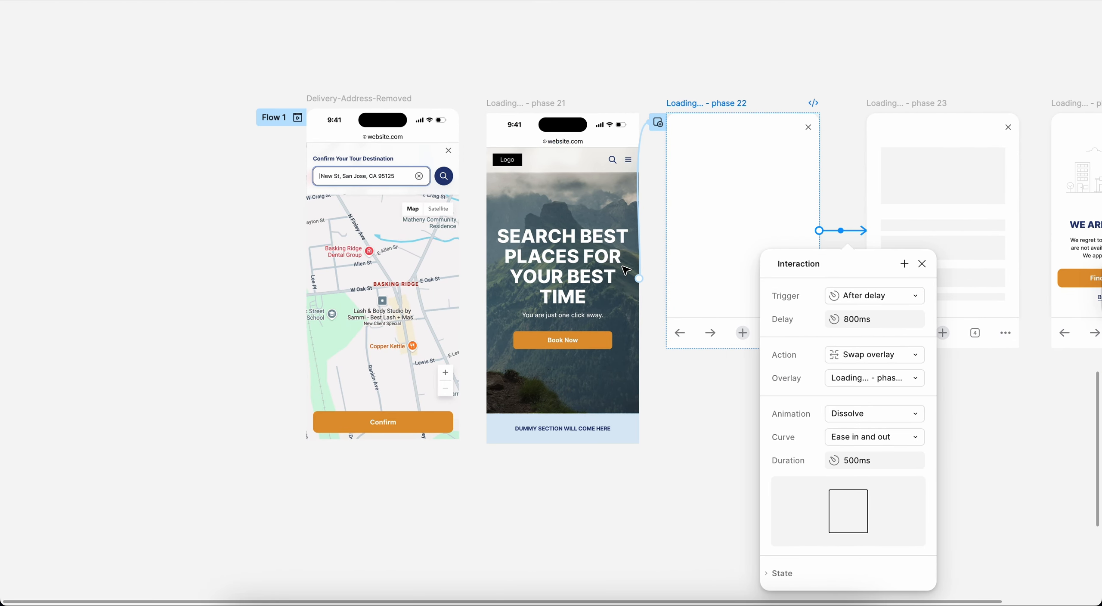
pyautogui.click(359, 99)
pyautogui.scroll(3, 503, 244)
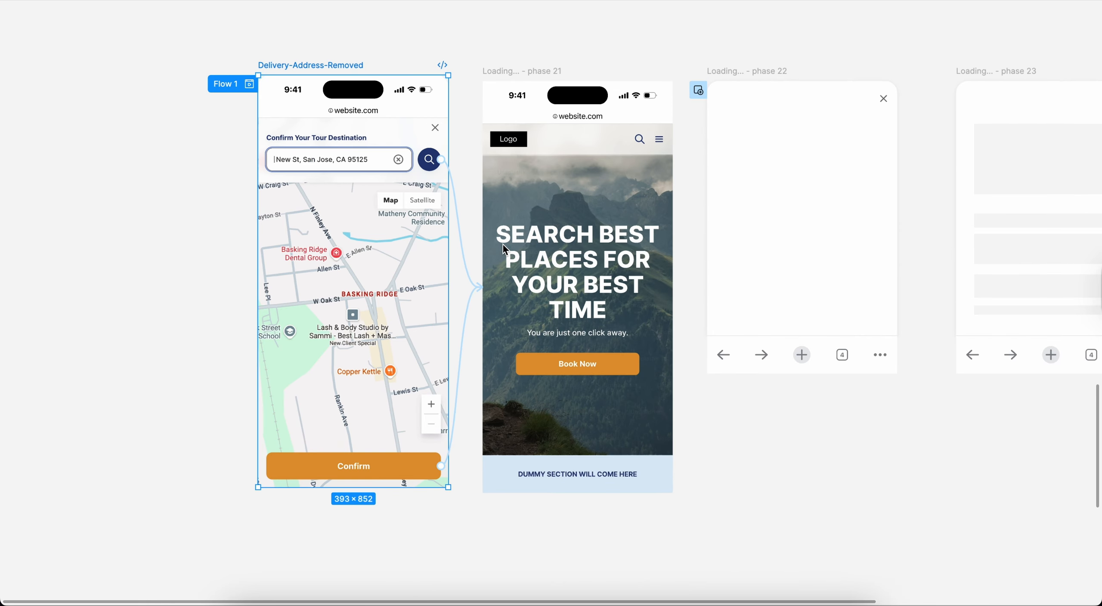
pyautogui.click(466, 258)
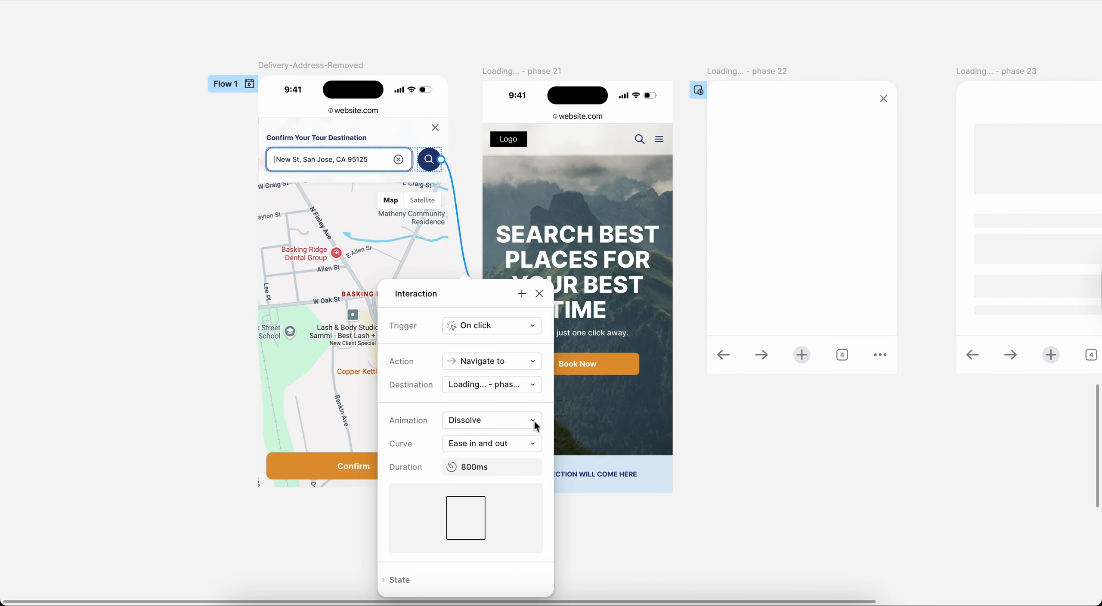
pyautogui.click(467, 467)
pyautogui.write('2')
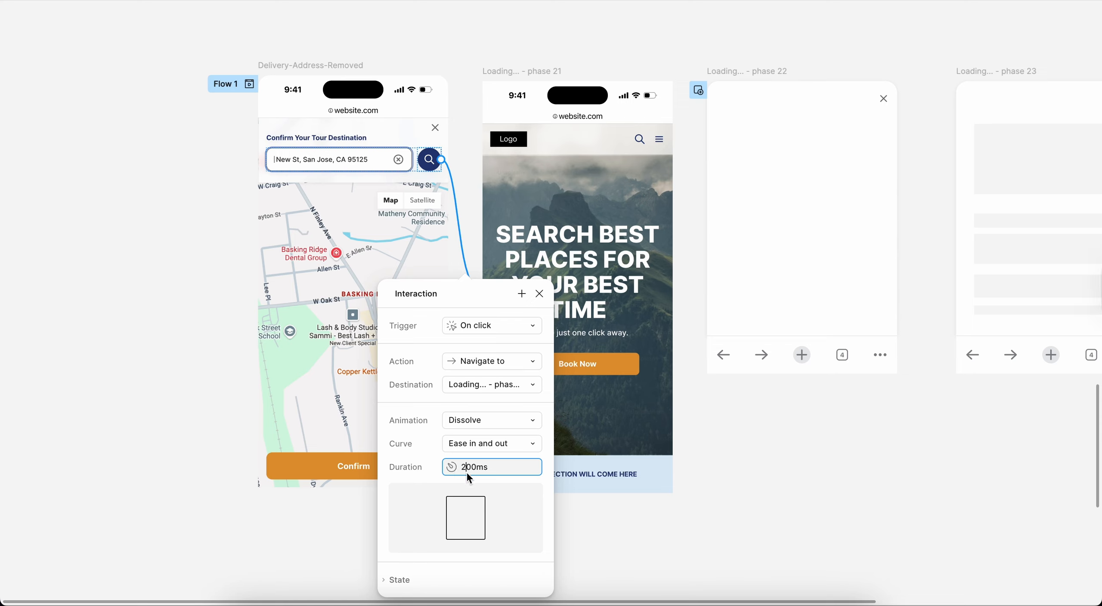
pyautogui.moveTo(467, 474); pyautogui.dragTo(450, 466)
pyautogui.write('3')
pyautogui.press('Return')
# Set the Dissolve duration of the phase 22 to phase 23 connection to 100 ms.
pyautogui.click(543, 73)
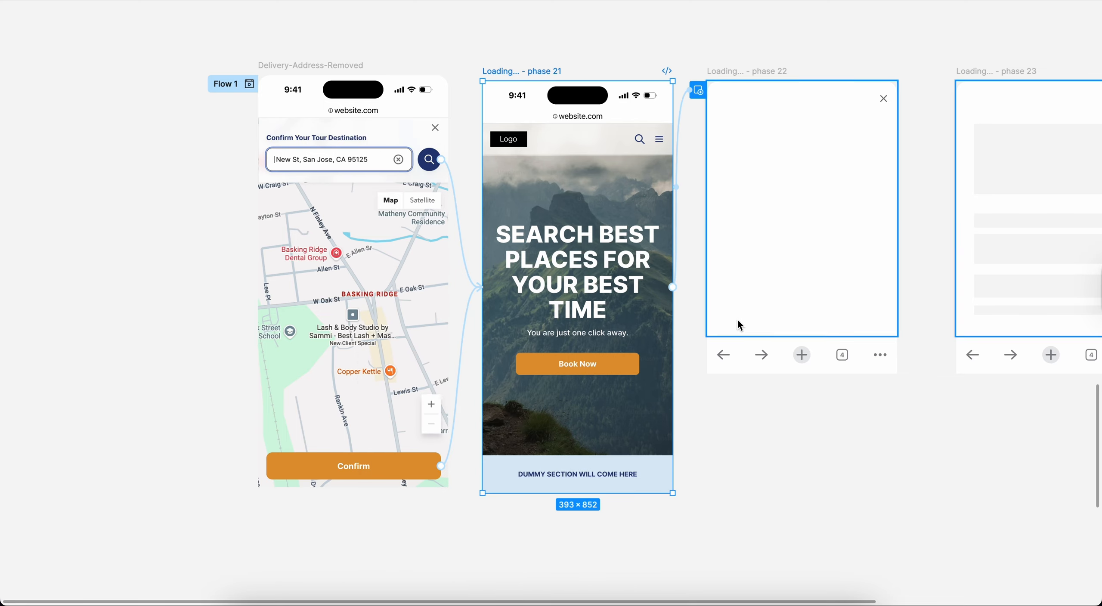
pyautogui.hscroll(4, 737, 319)
pyautogui.click(663, 179)
pyautogui.hscroll(2, 662, 180)
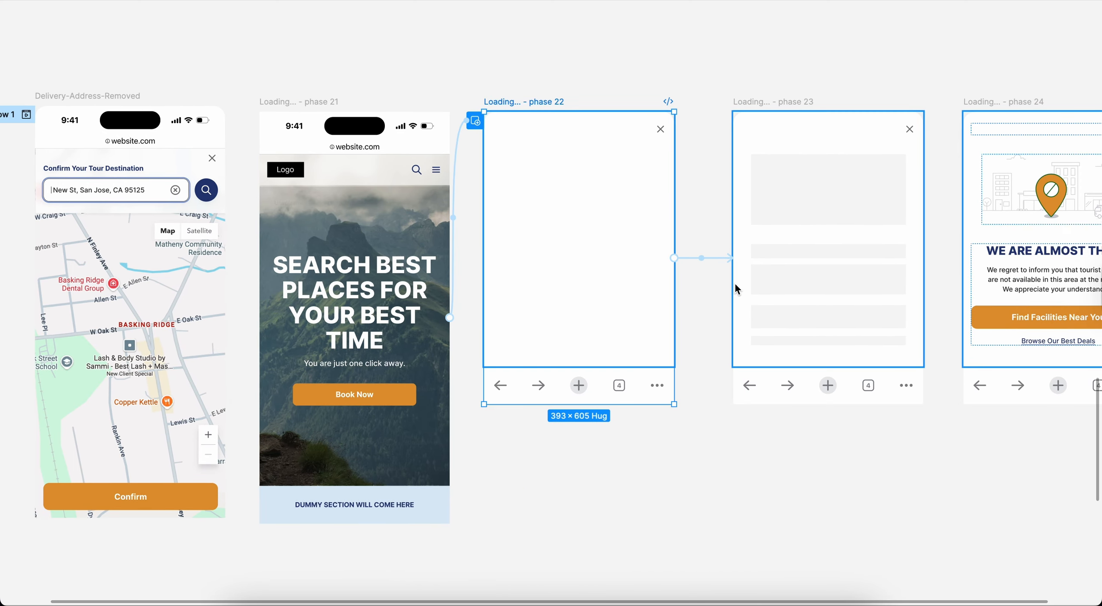
pyautogui.click(703, 258)
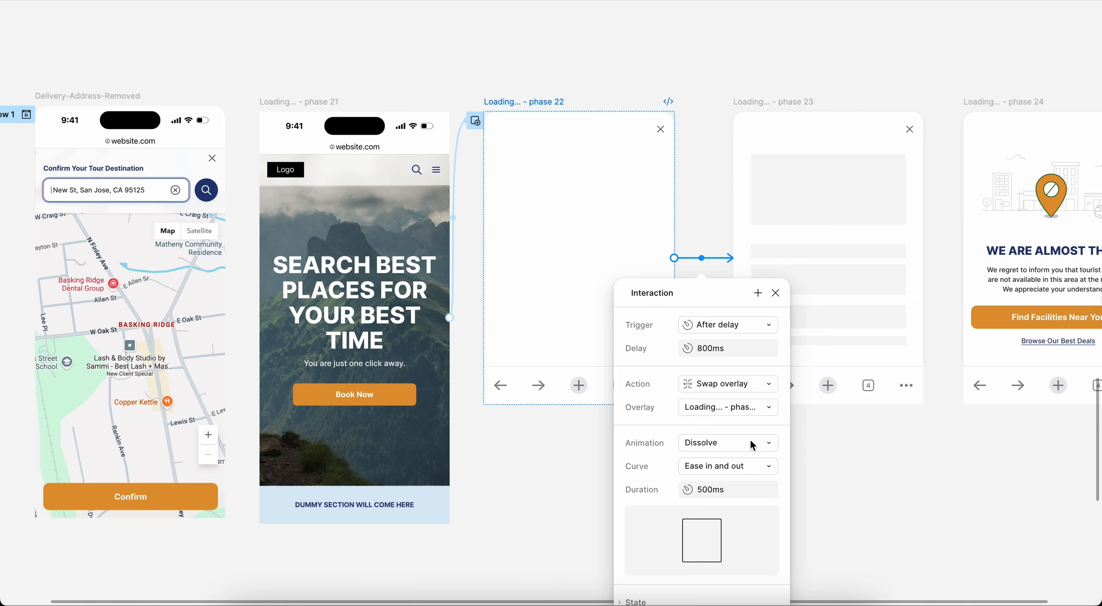
pyautogui.moveTo(700, 491); pyautogui.dragTo(674, 491)
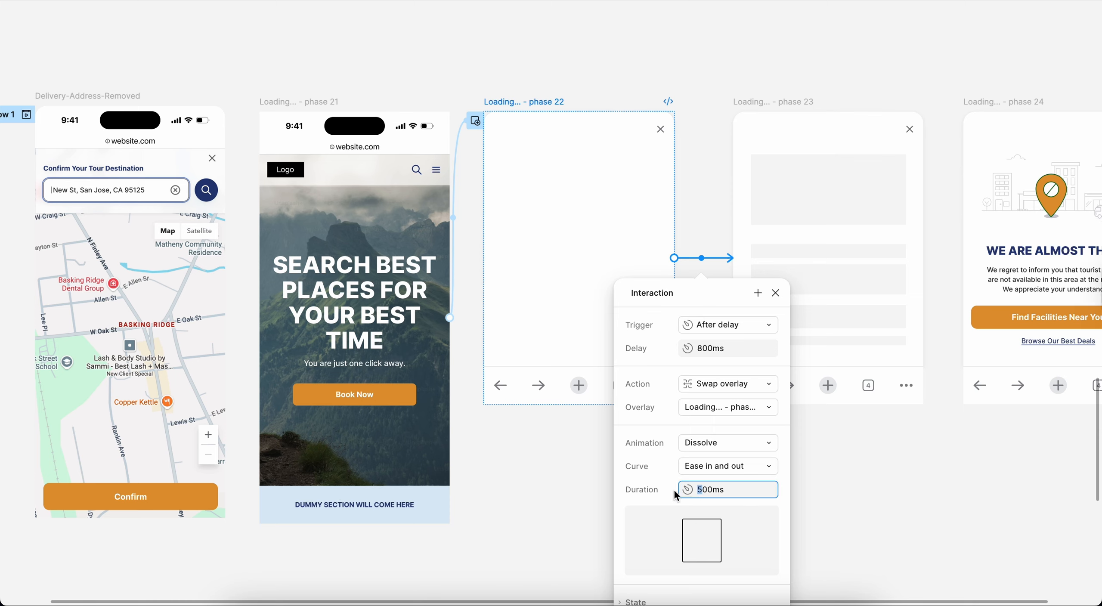
pyautogui.write('1')
pyautogui.press('Return')
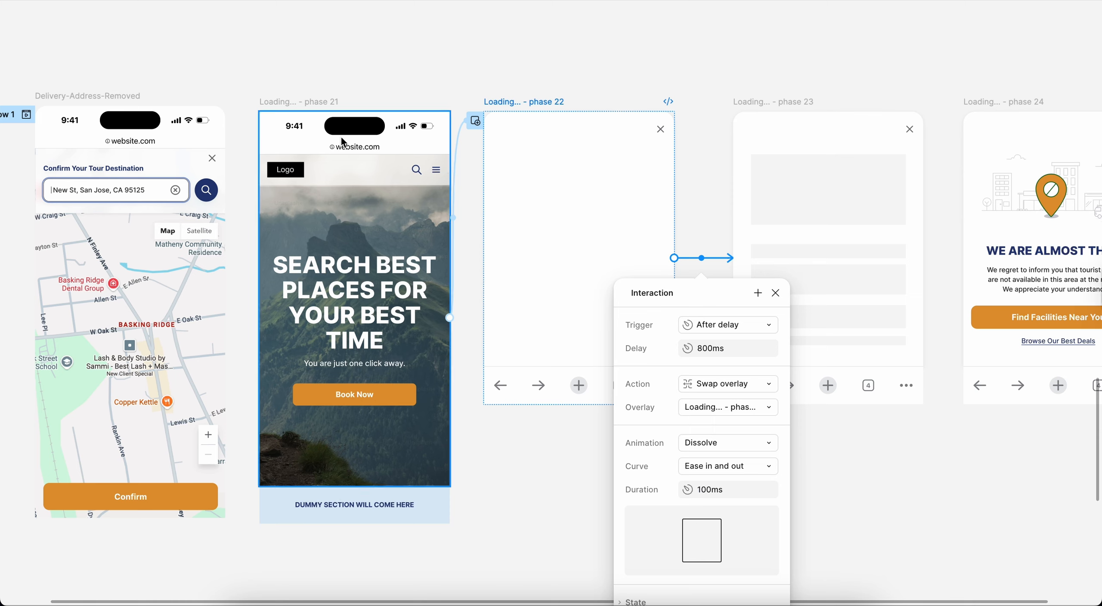
# Restart the prototype preview, run the destination search twice to check the phase 22 to 23 swap, and return to the editor.
pyautogui.click(347, 0)
pyautogui.press('r')
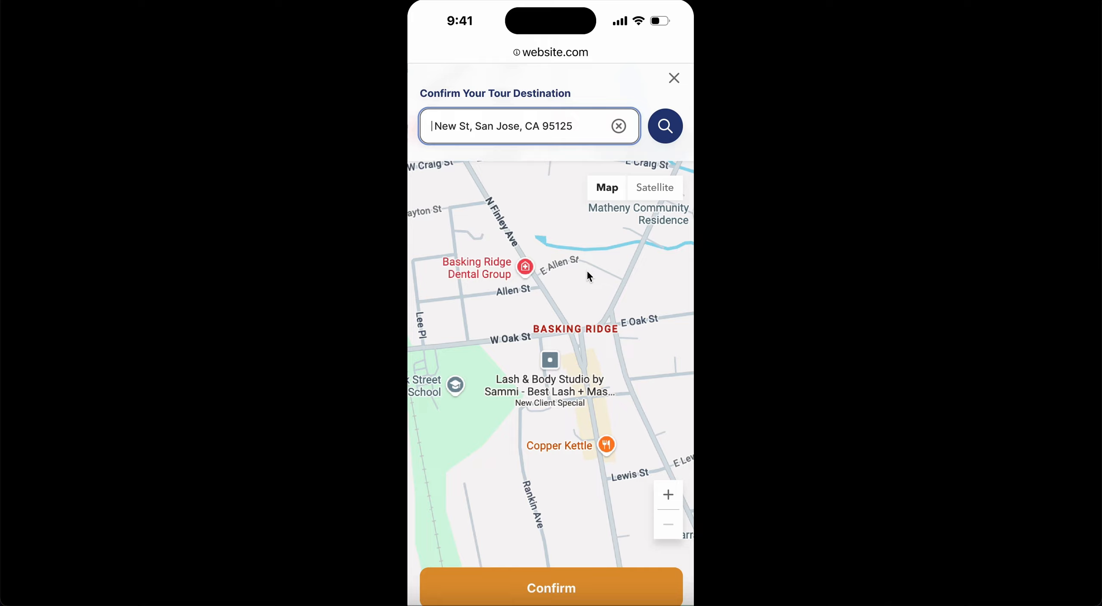
pyautogui.click(668, 135)
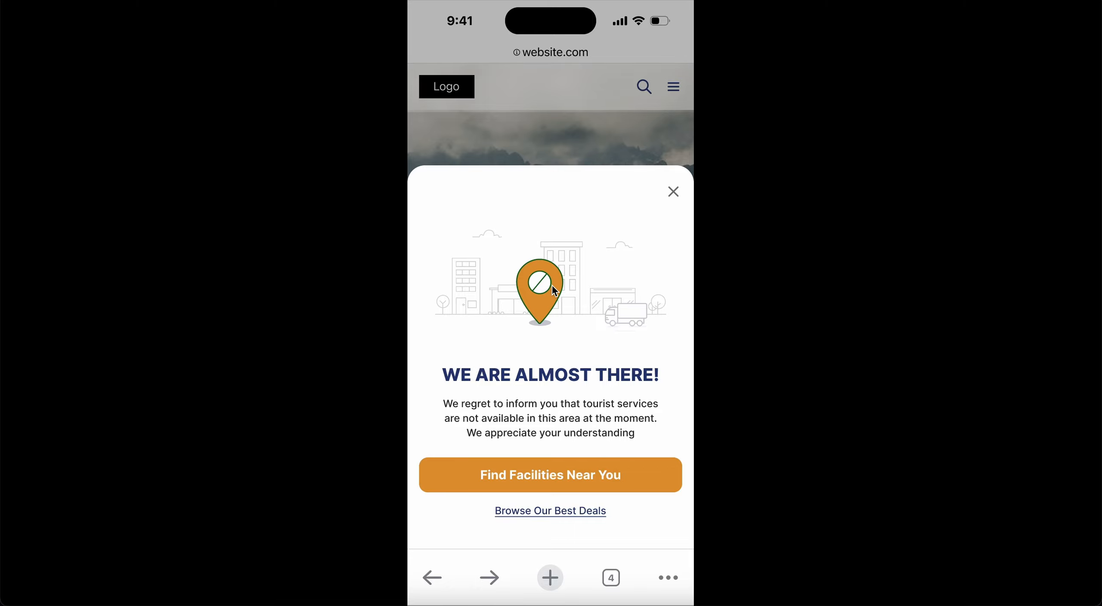
pyautogui.press('Left')
pyautogui.click(671, 123)
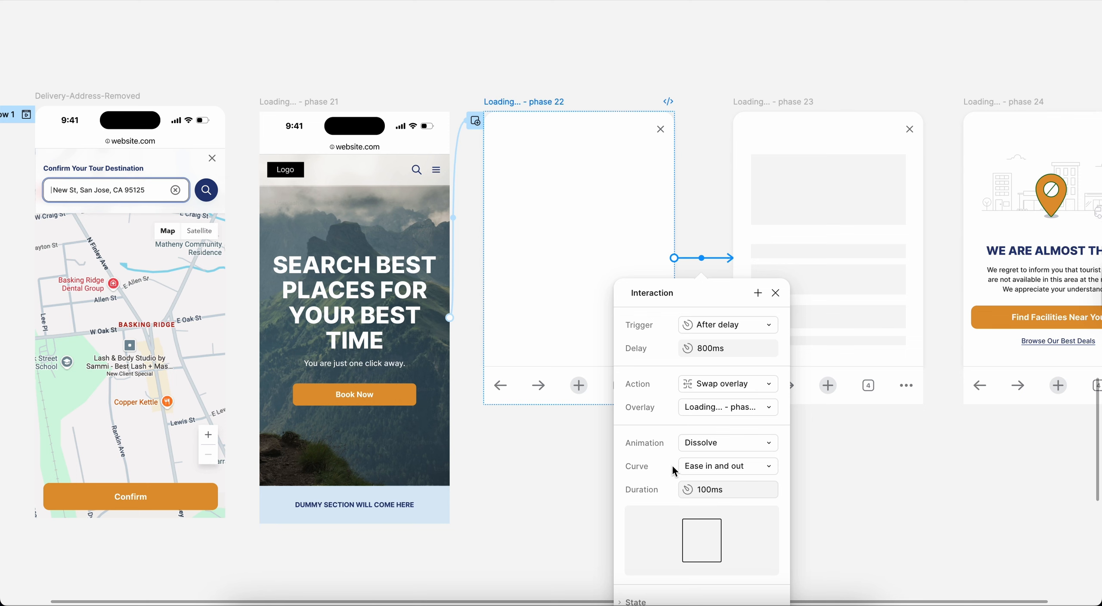
# Set the Dissolve duration of the phase 22 to phase 23 connection to 50 ms.
pyautogui.click(531, 103)
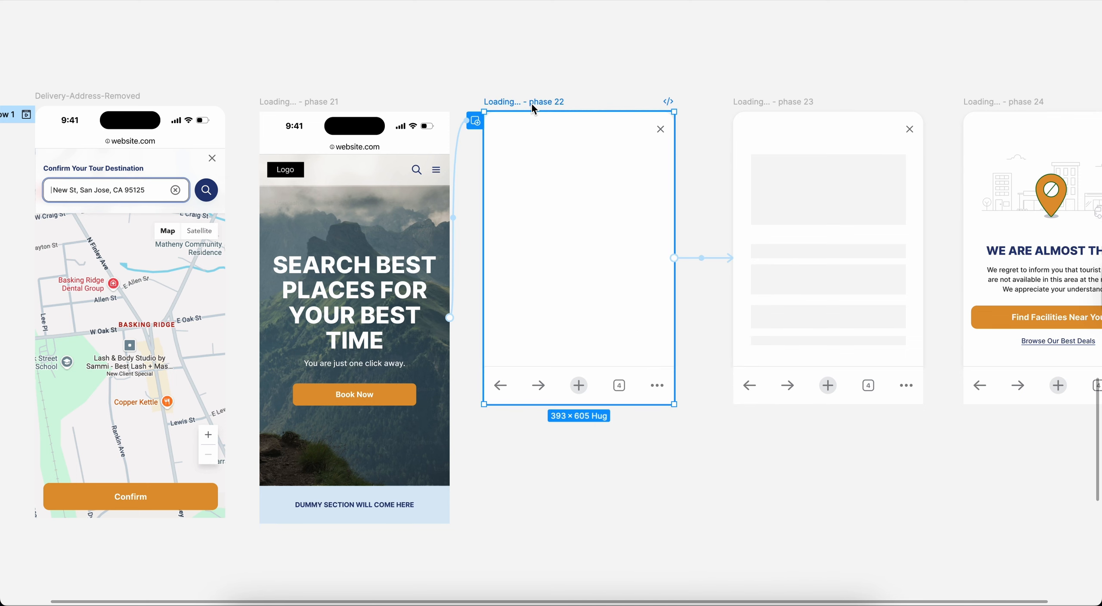
pyautogui.click(719, 260)
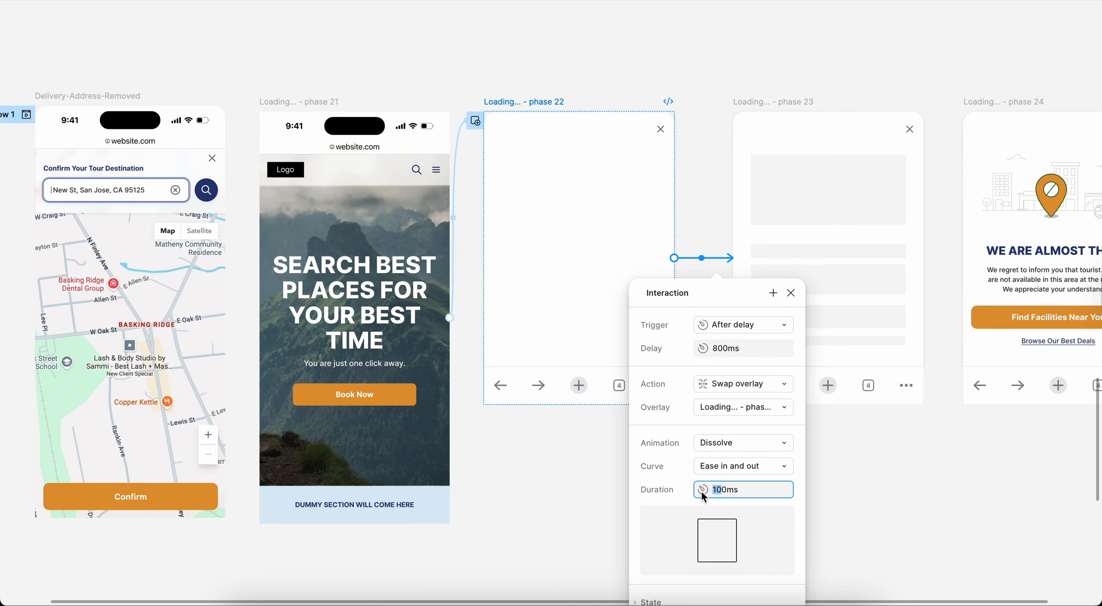
pyautogui.write('5')
pyautogui.press('Return')
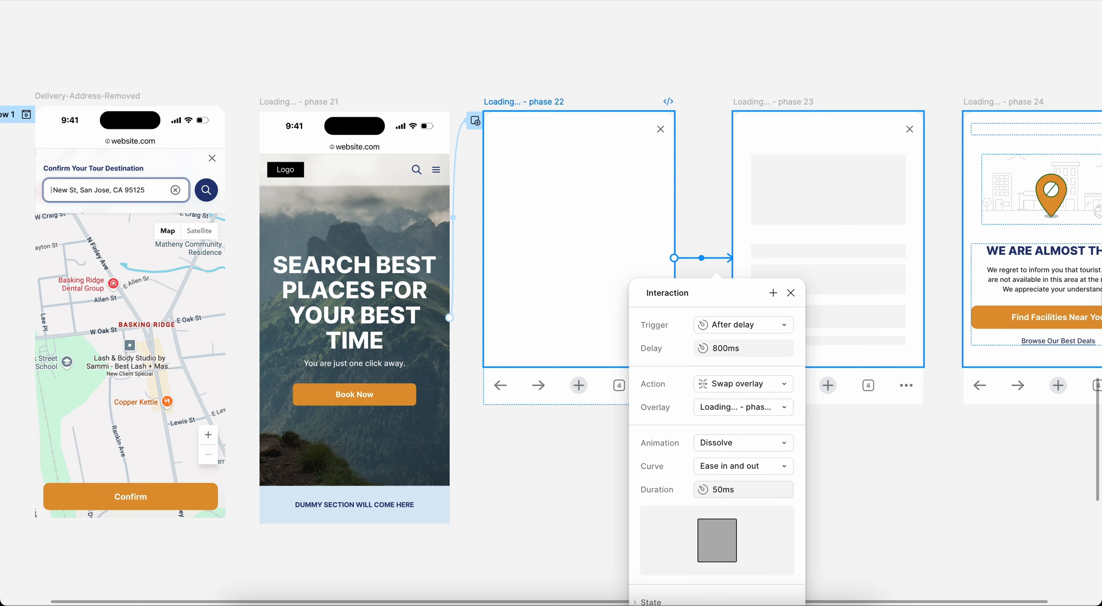
# Set the Confirm button's connection to phase 21 to a Dissolve animation with the Ease in and out curve.
pyautogui.hscroll(-5, 494, 312)
pyautogui.click(295, 67)
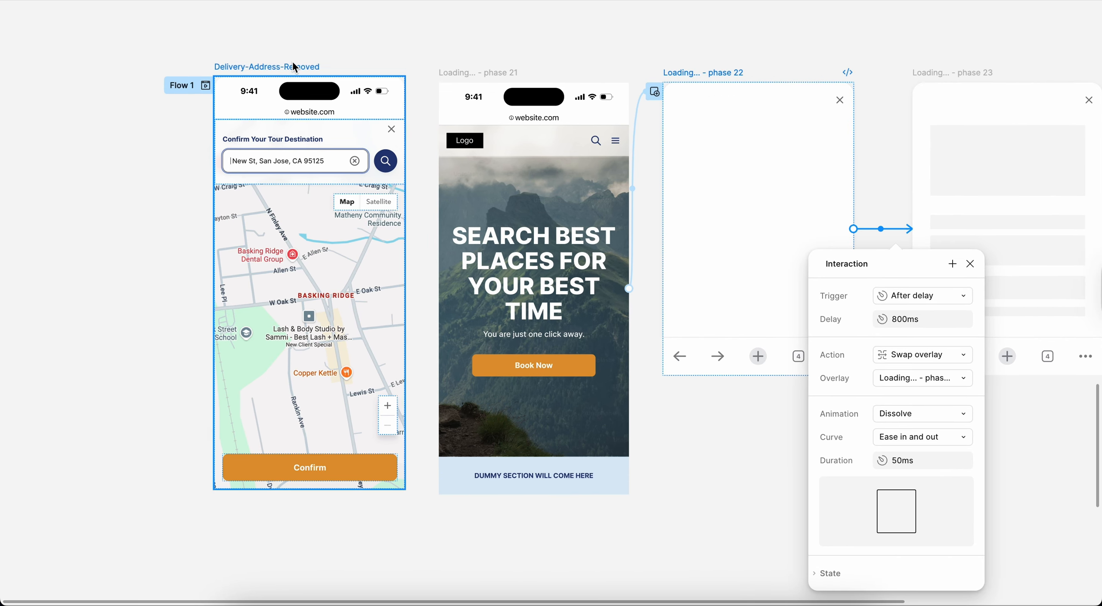
pyautogui.click(292, 65)
pyautogui.click(423, 310)
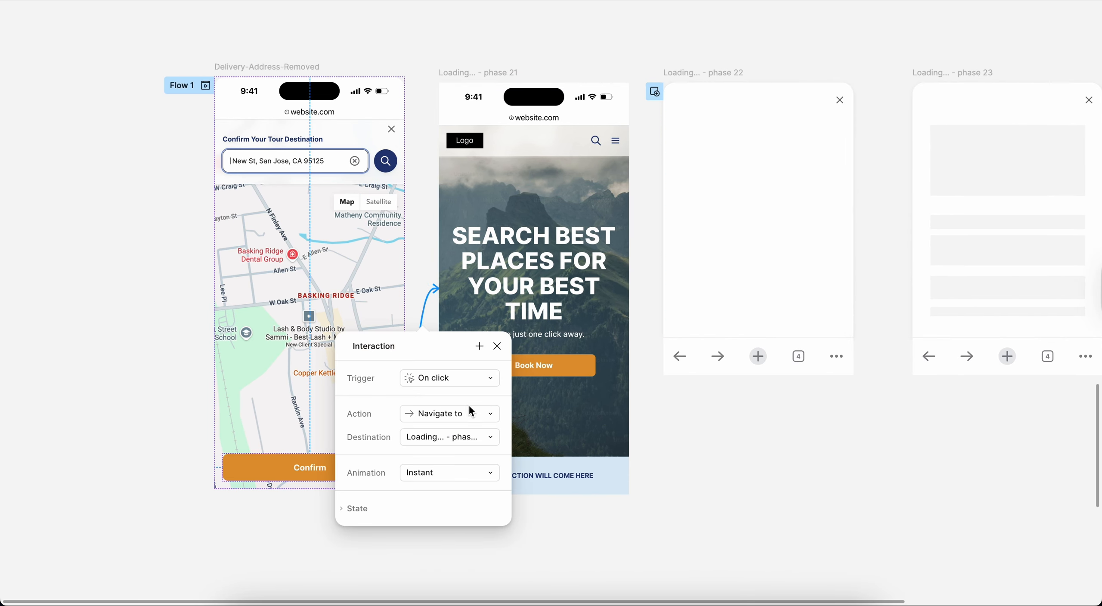
pyautogui.click(444, 474)
pyautogui.click(448, 491)
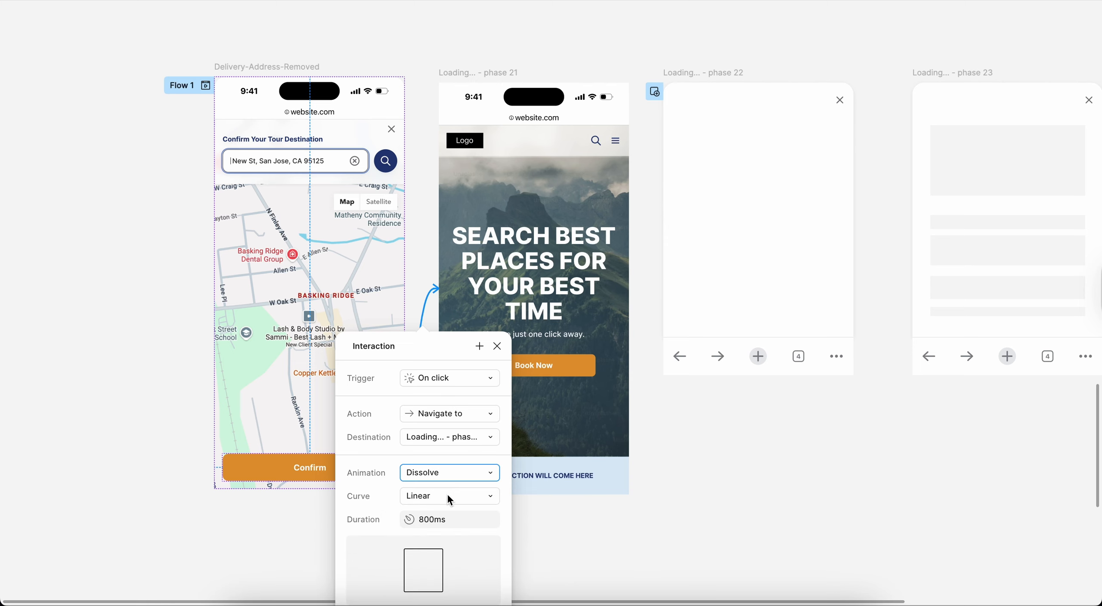
pyautogui.scroll(-2, 563, 472)
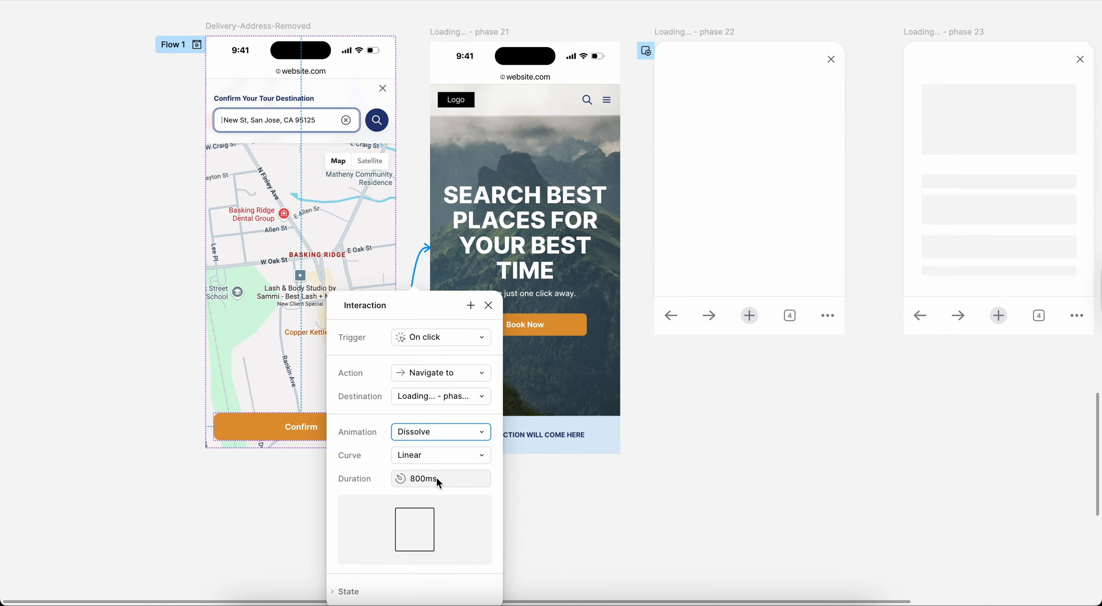
pyautogui.click(440, 455)
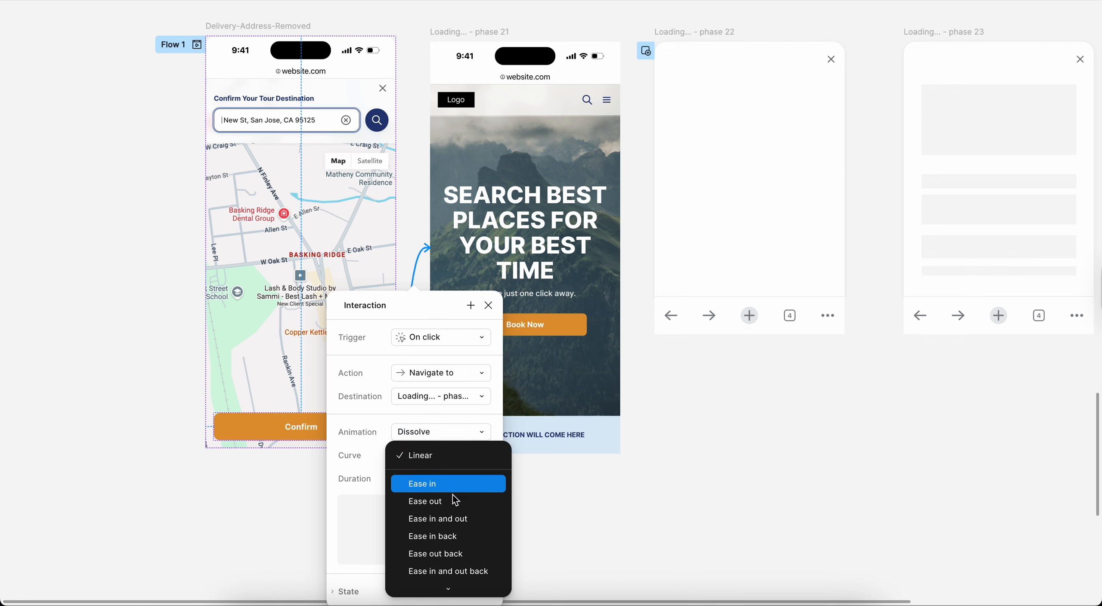
pyautogui.click(457, 520)
# Check the curve of the search button's connection to phase 21 and close its interaction settings.
pyautogui.click(377, 125)
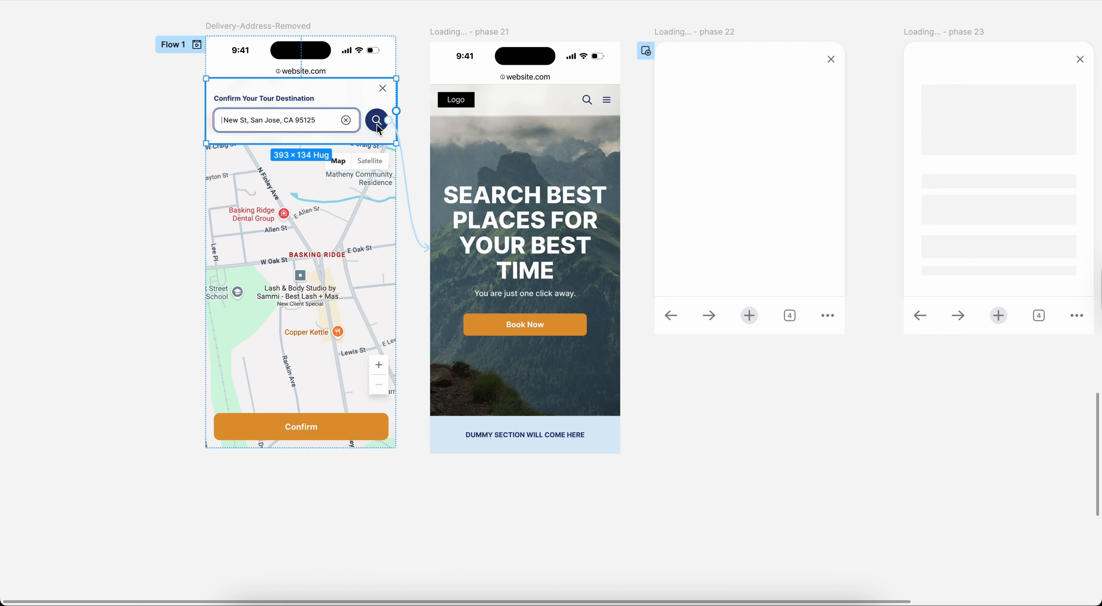
pyautogui.click(407, 197)
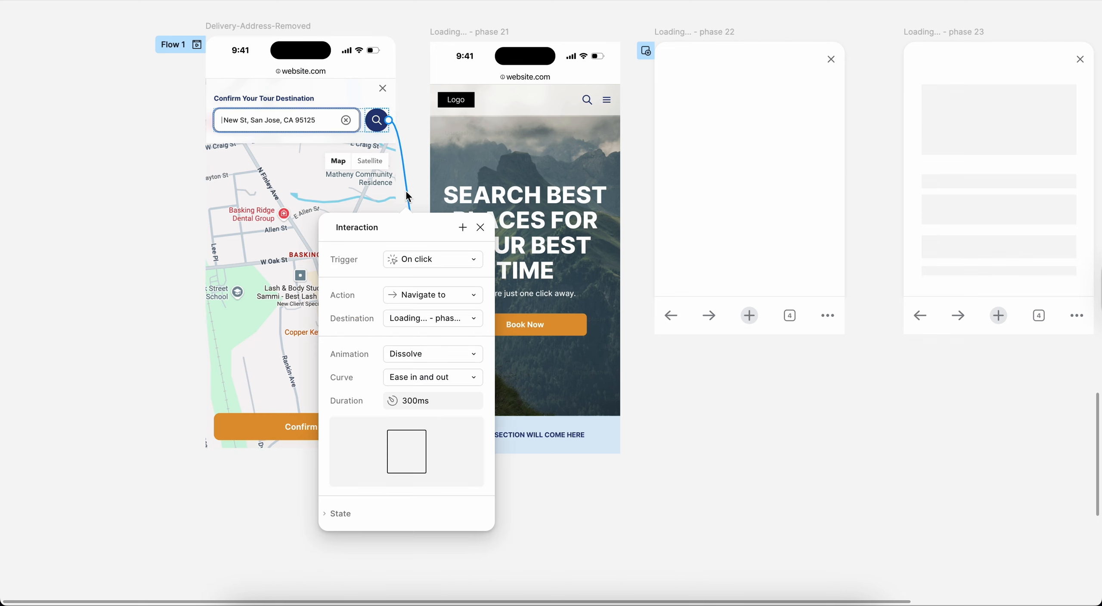
pyautogui.click(435, 378)
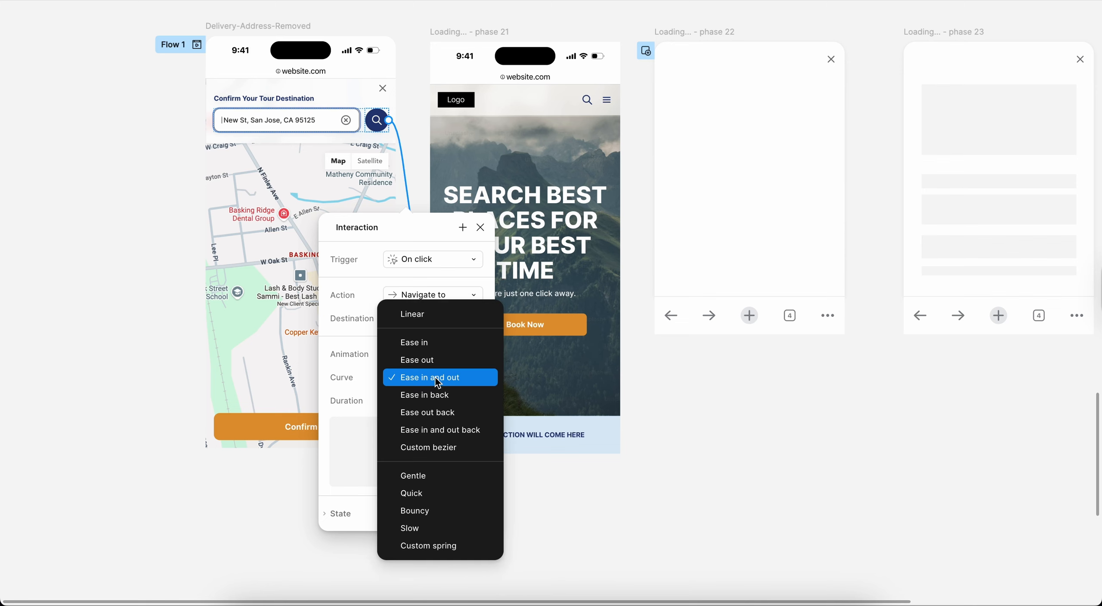
pyautogui.click(438, 379)
pyautogui.click(481, 228)
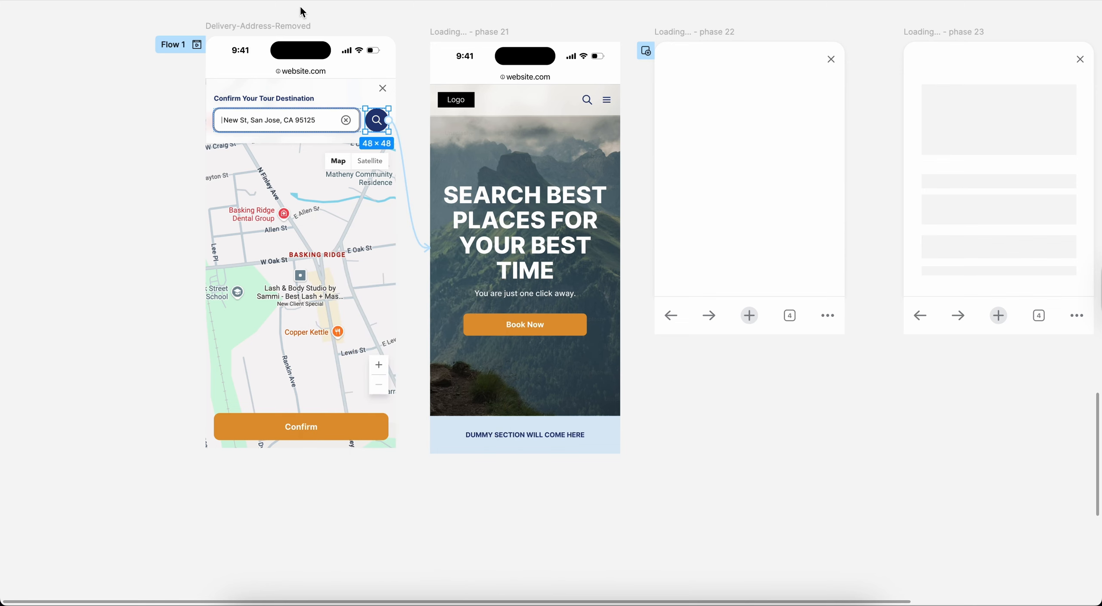
# Restart the prototype preview, check how the overlay opens over phase 21, and return to the editor.
pyautogui.click(319, 1)
pyautogui.press('r')
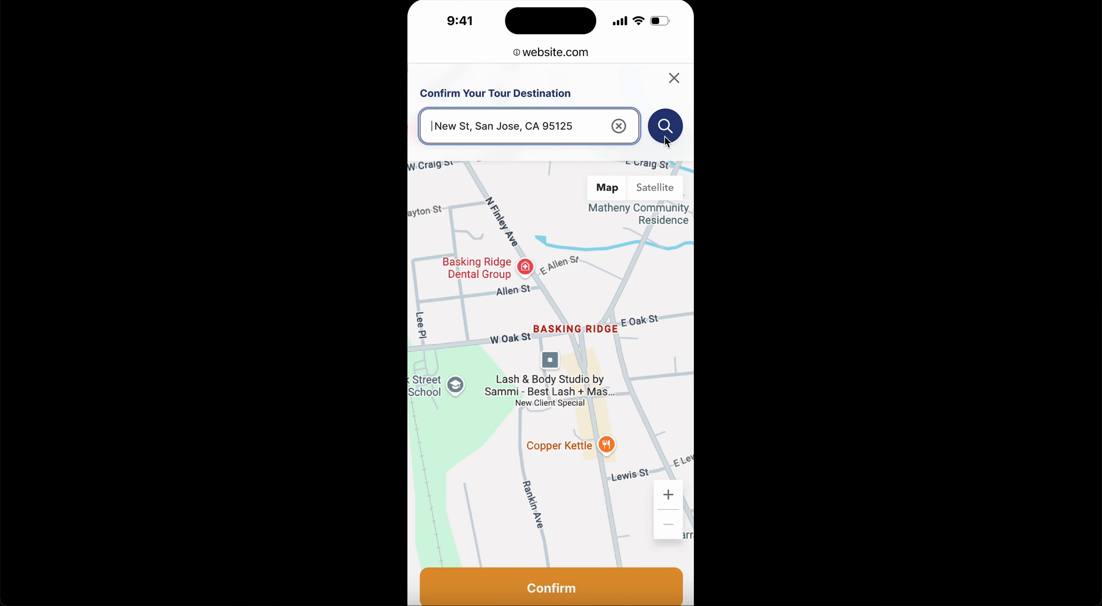
pyautogui.press('r')
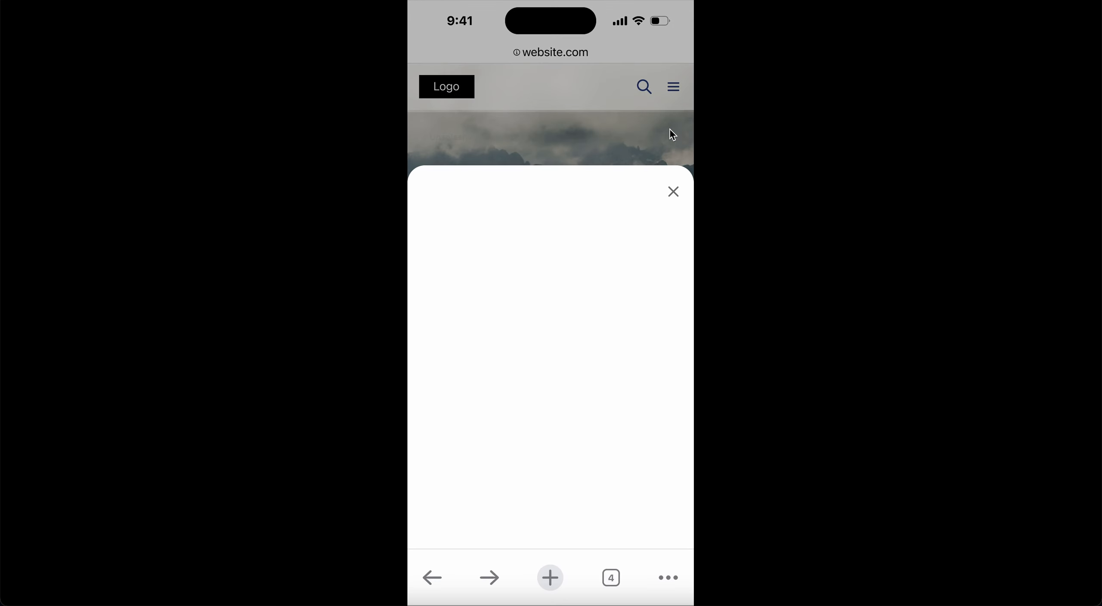
pyautogui.click(219, 1)
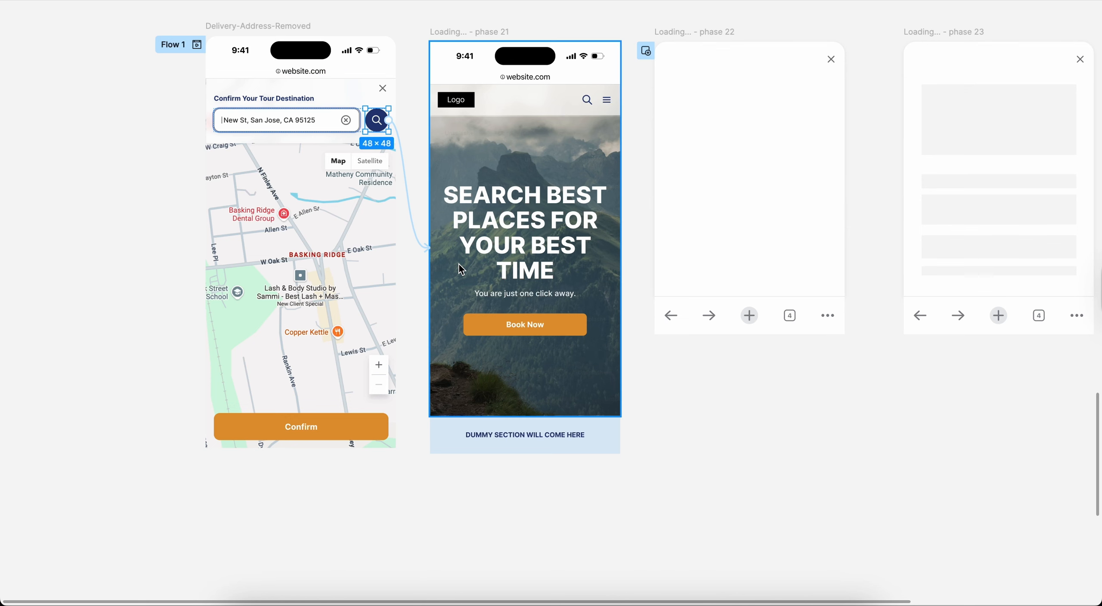
# Set the Move in duration of the phase 21 connection that opens the phase 22 overlay to 100 ms.
pyautogui.click(492, 31)
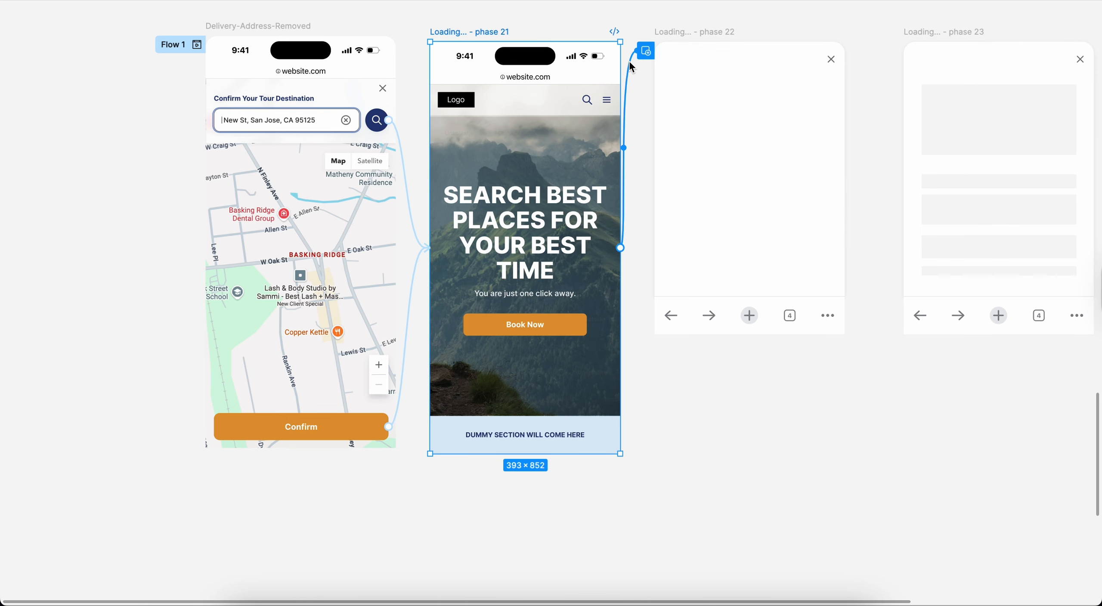
pyautogui.click(630, 62)
pyautogui.moveTo(629, 356); pyautogui.dragTo(623, 356)
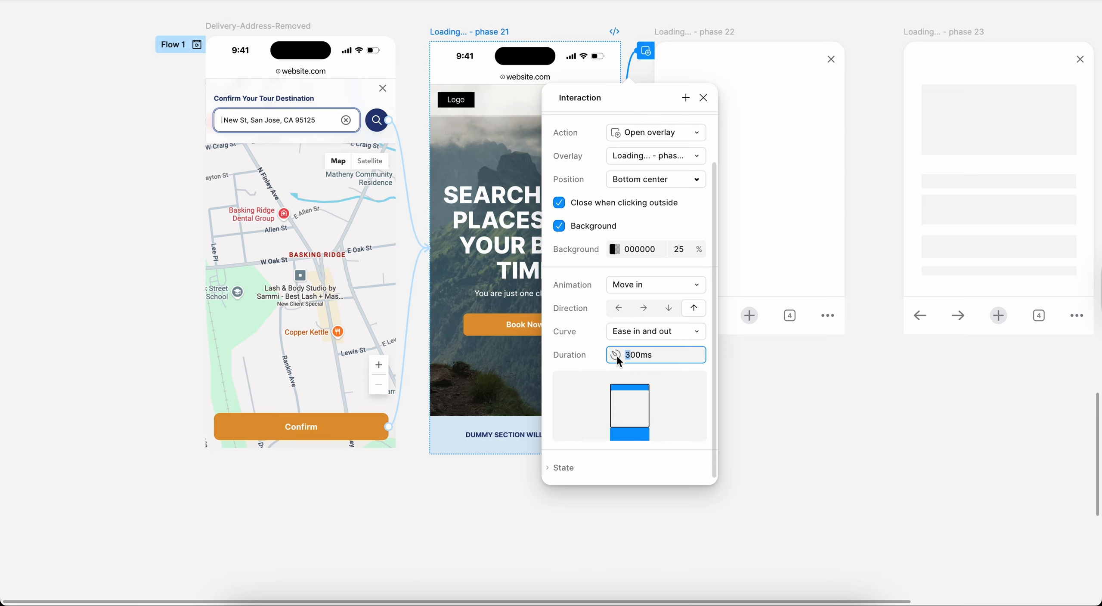
pyautogui.write('1')
pyautogui.press('Return')
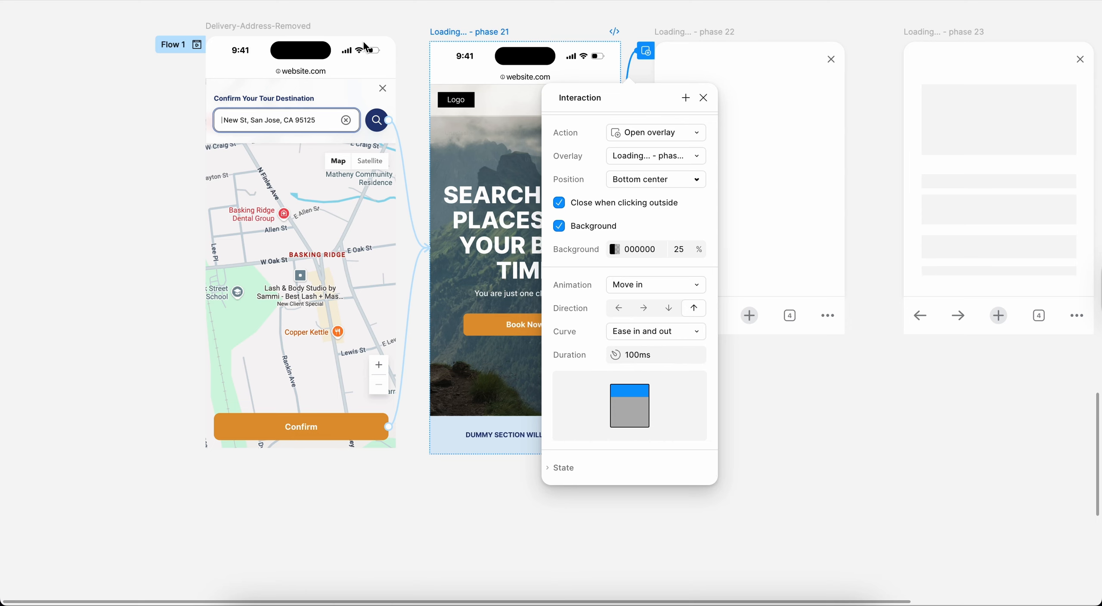
# Restart the prototype preview and play the loading sequence through to phase 24 to check the overlay timing.
pyautogui.click(356, 0)
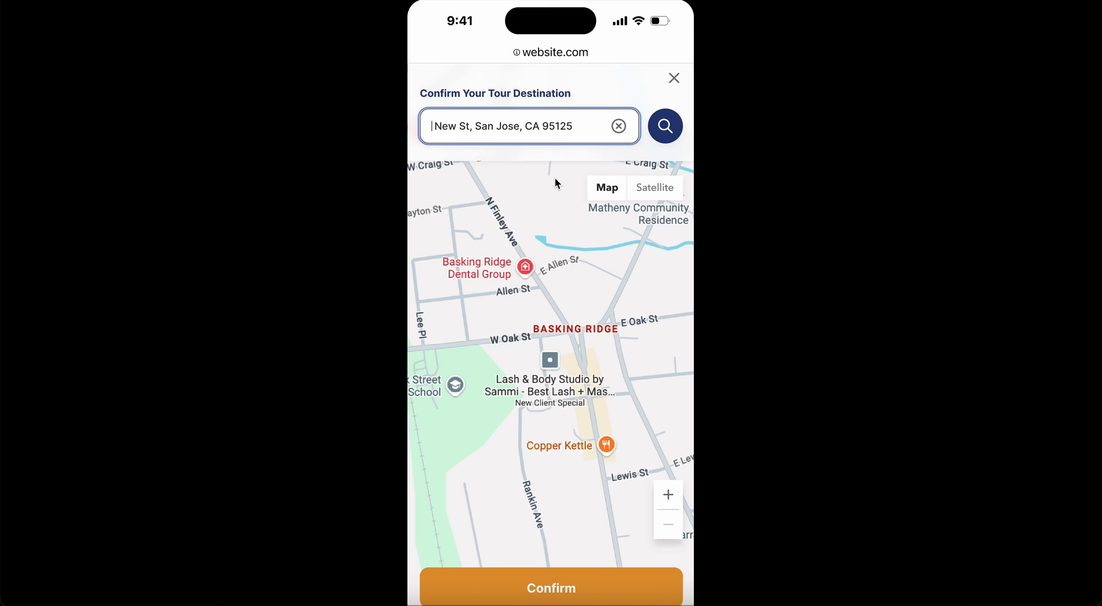
pyautogui.press('r')
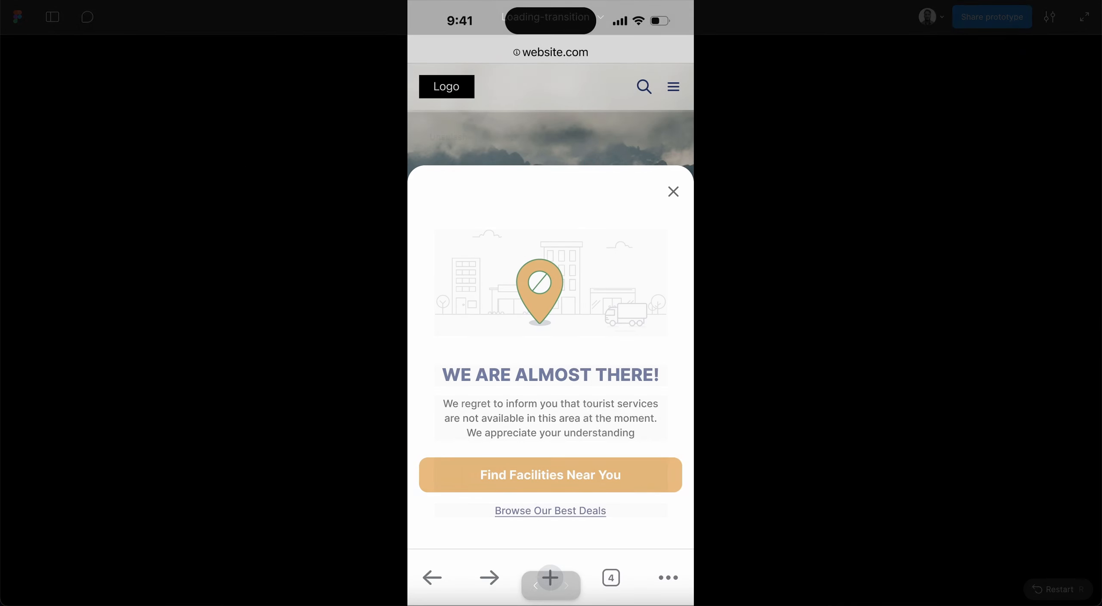
# Return to the editor and set the Move in duration of the phase 21 connection that opens the phase 22 overlay to 200 ms.
pyautogui.click(258, 1)
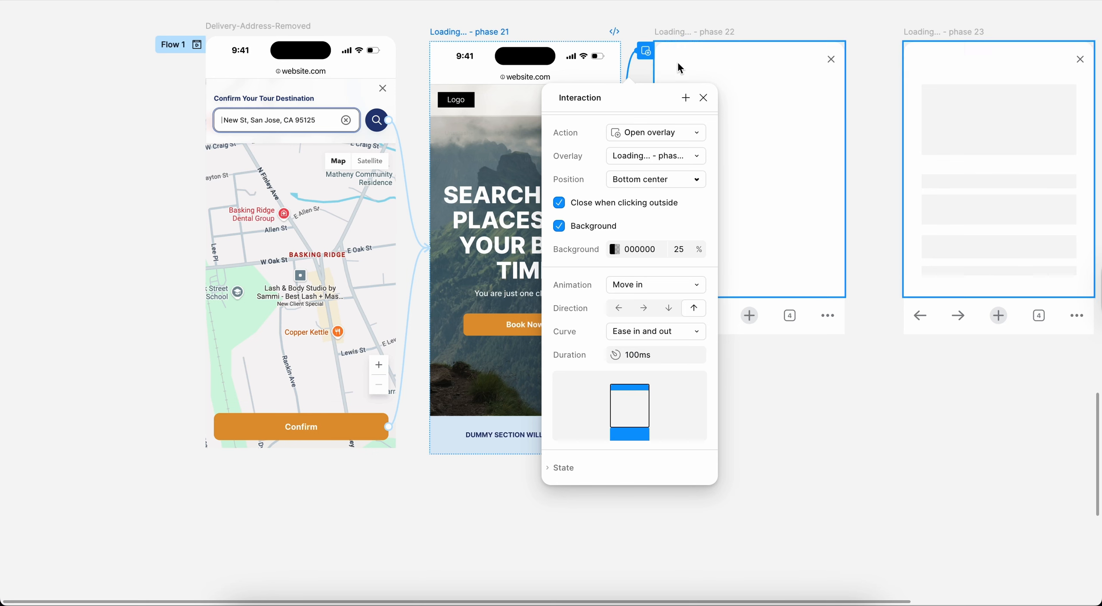
pyautogui.click(630, 357)
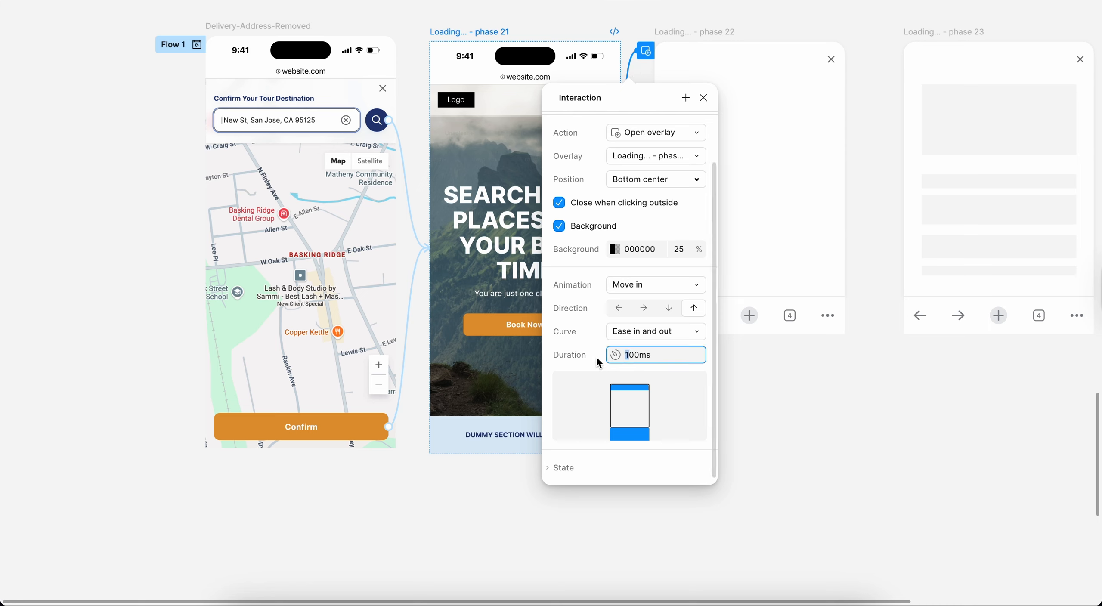
pyautogui.press('BackSpace')
pyautogui.write('2')
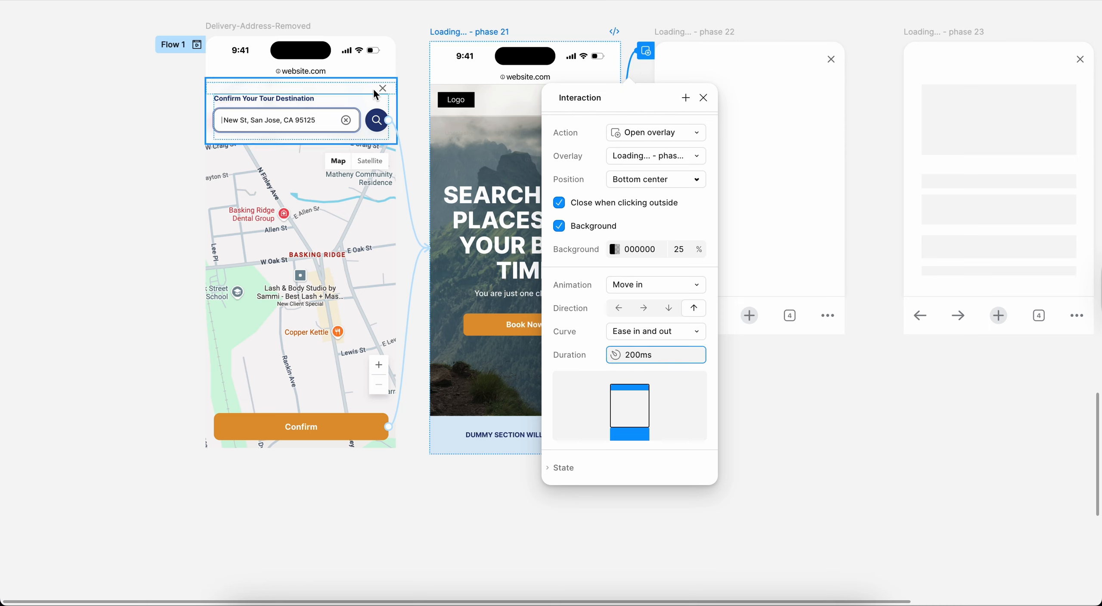
pyautogui.click(390, 140)
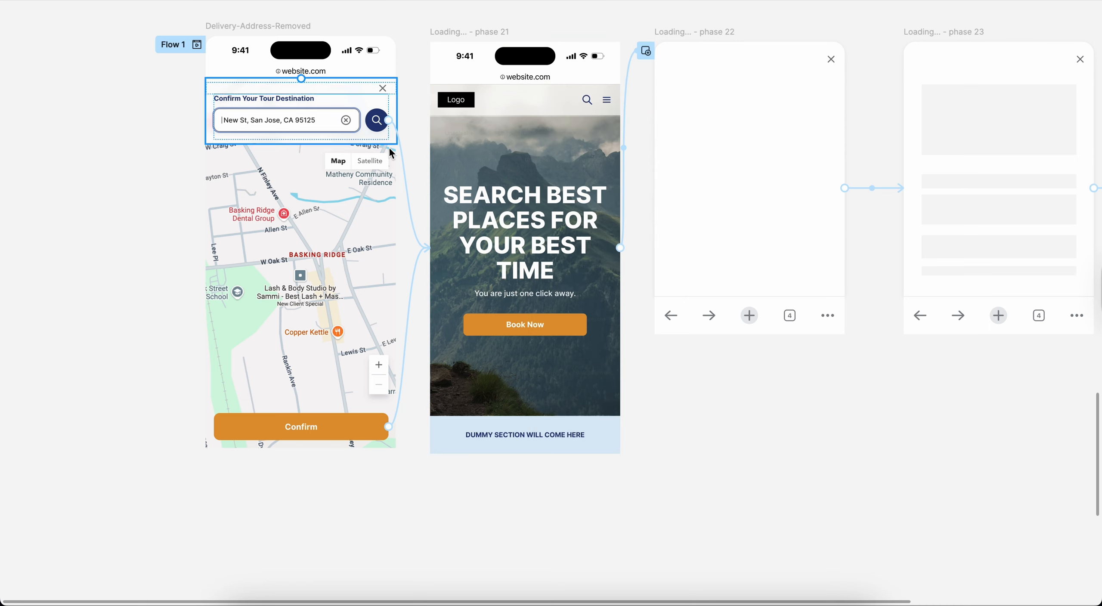
# Reopen the interaction settings of the phase 21 connection to the phase 22 overlay and check its animation.
pyautogui.click(494, 31)
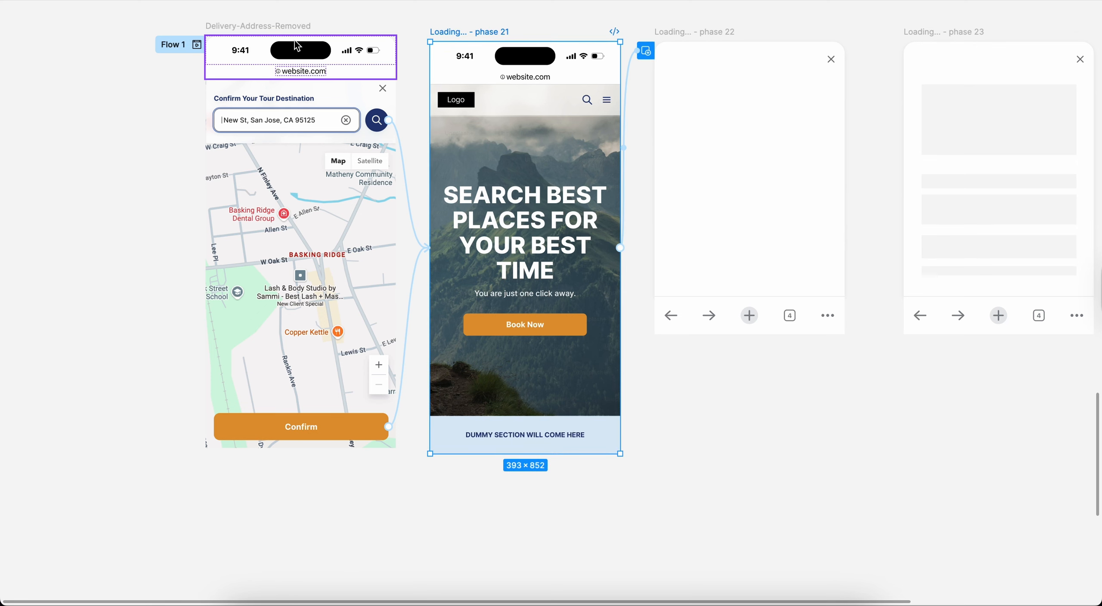
pyautogui.click(289, 27)
pyautogui.click(494, 31)
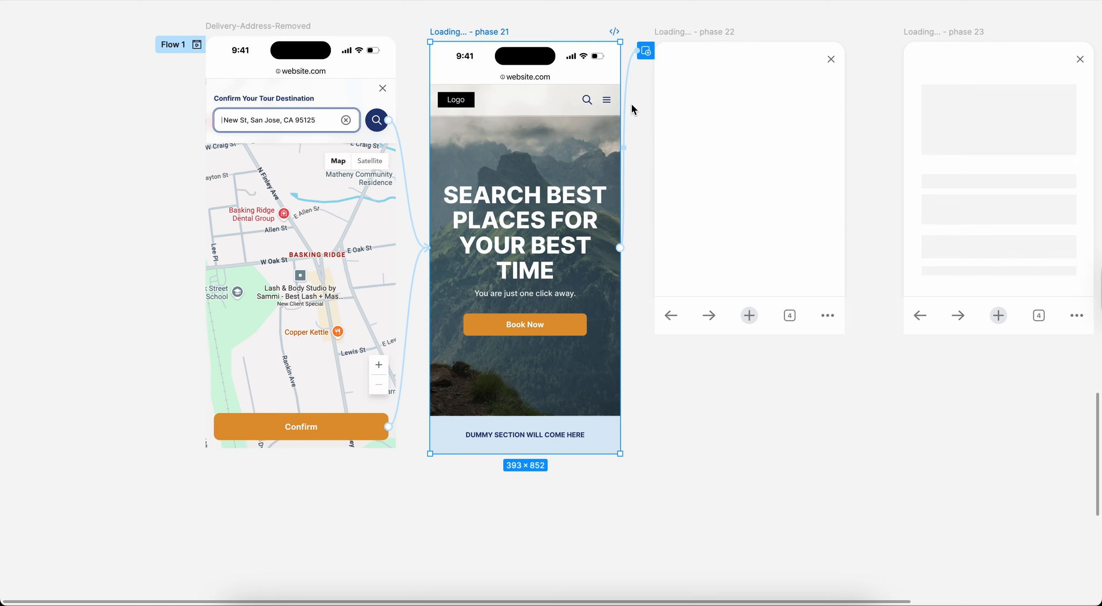
pyautogui.click(627, 79)
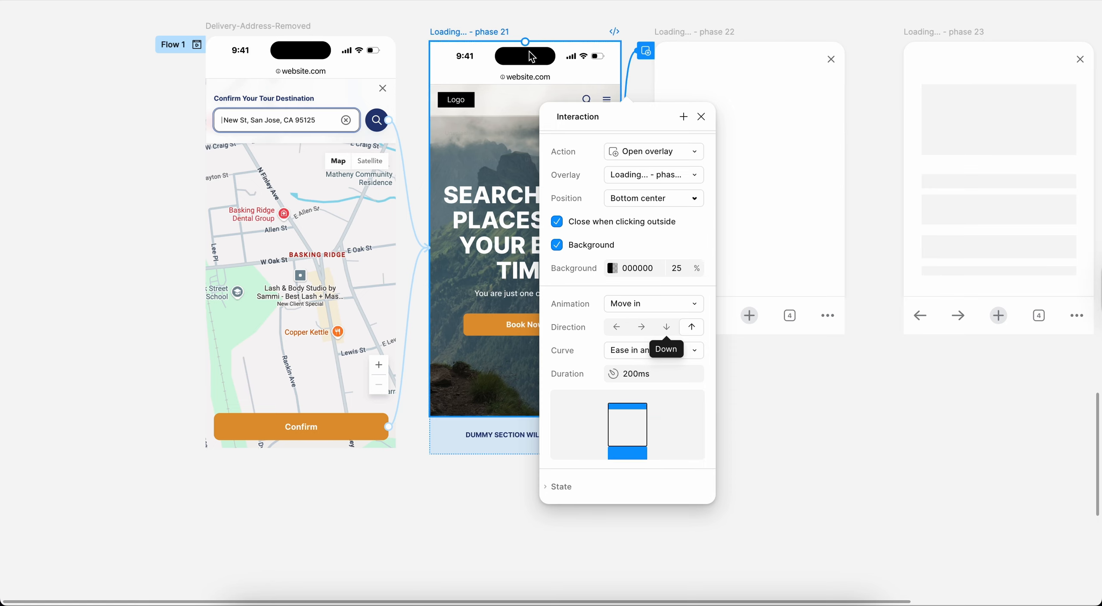
# Set the Dissolve duration of the search button's connection to phase 21 to 200 ms and close its interaction settings.
pyautogui.click(408, 179)
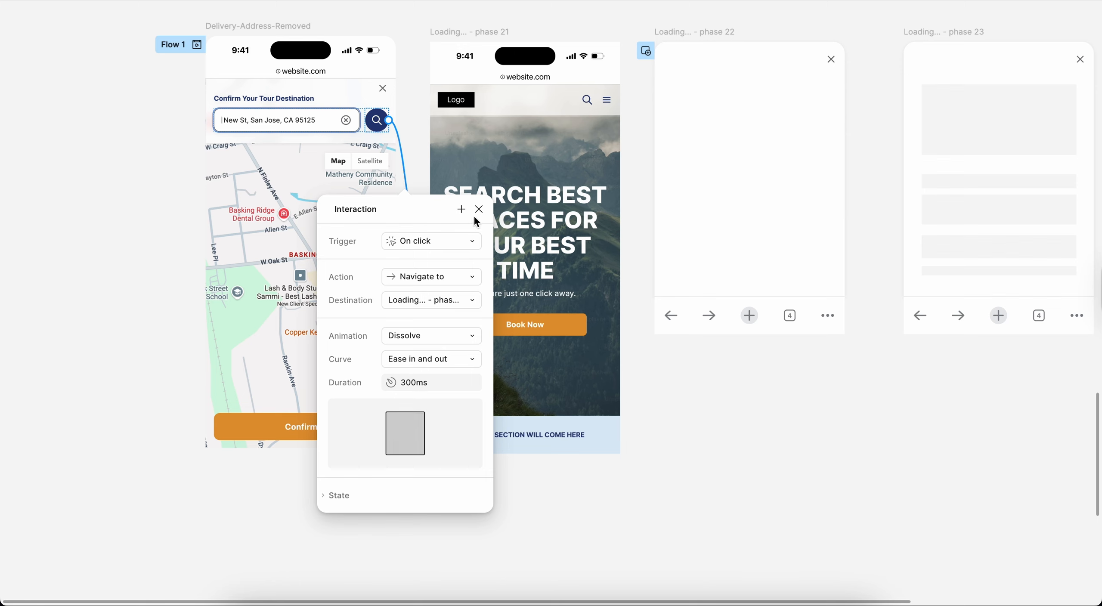
pyautogui.click(394, 387)
pyautogui.write('2')
pyautogui.press('Return')
pyautogui.click(479, 210)
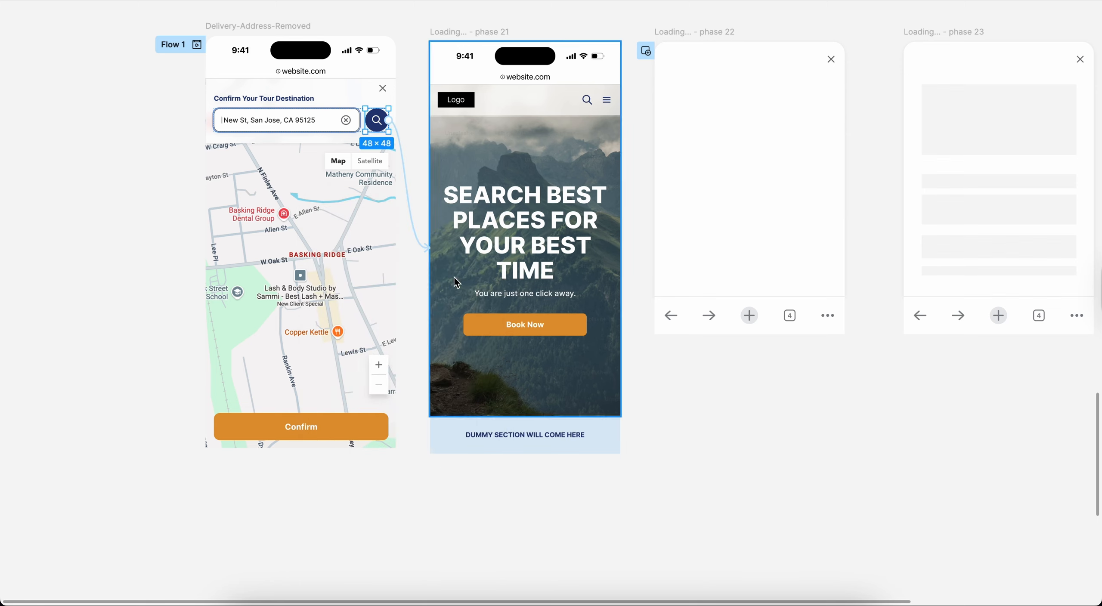
# Set the Dissolve duration of the Confirm button's connection to phase 21 to 200 ms and restart the prototype preview.
pyautogui.click(278, 48)
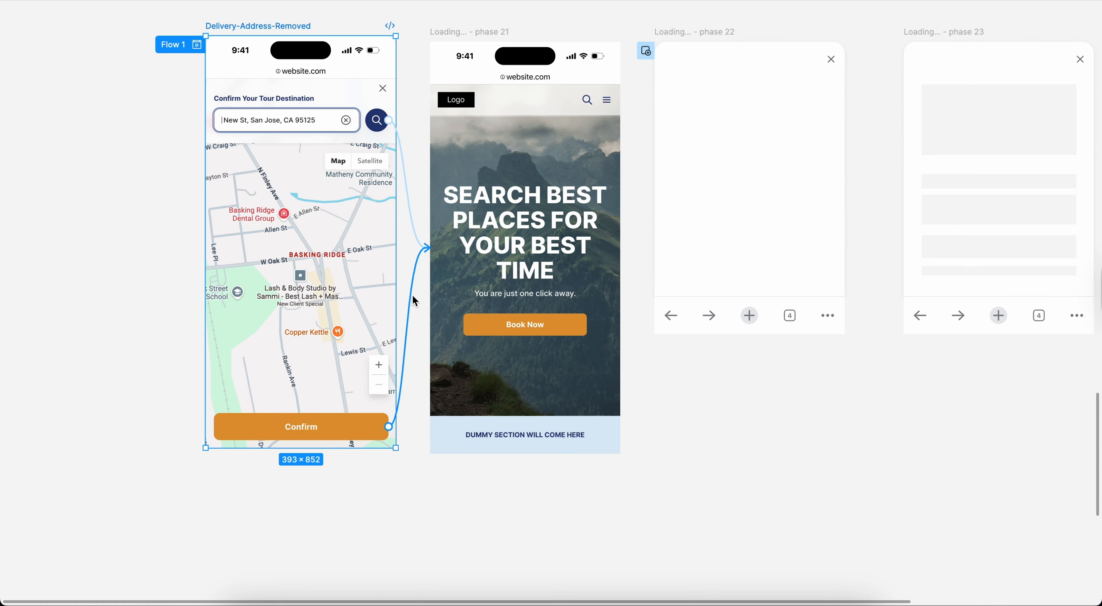
pyautogui.click(413, 300)
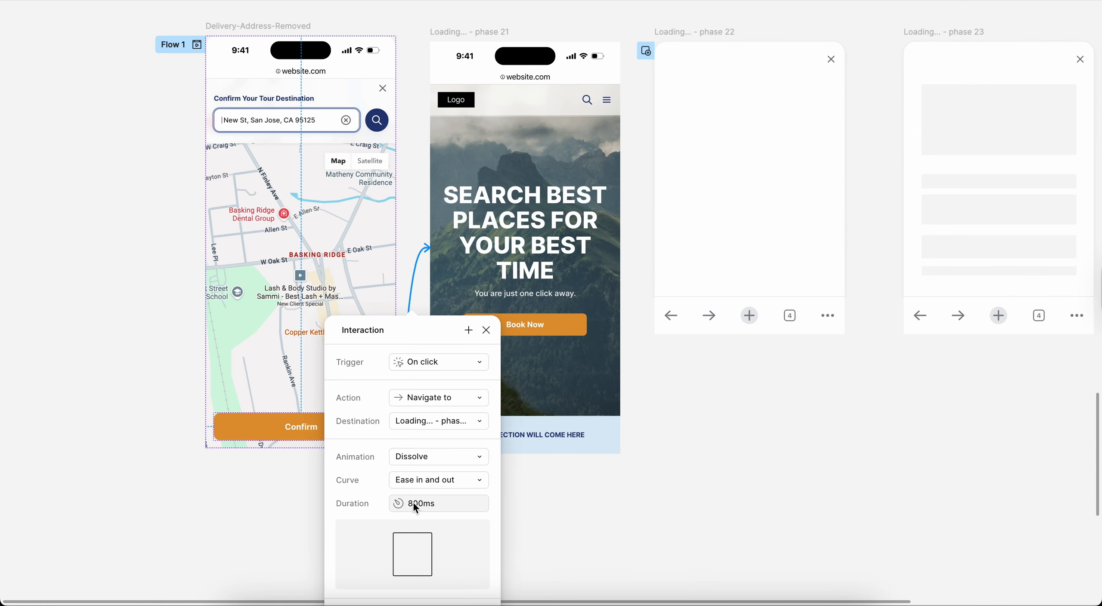
pyautogui.moveTo(414, 503); pyautogui.dragTo(399, 503)
pyautogui.write('2')
pyautogui.press('Return')
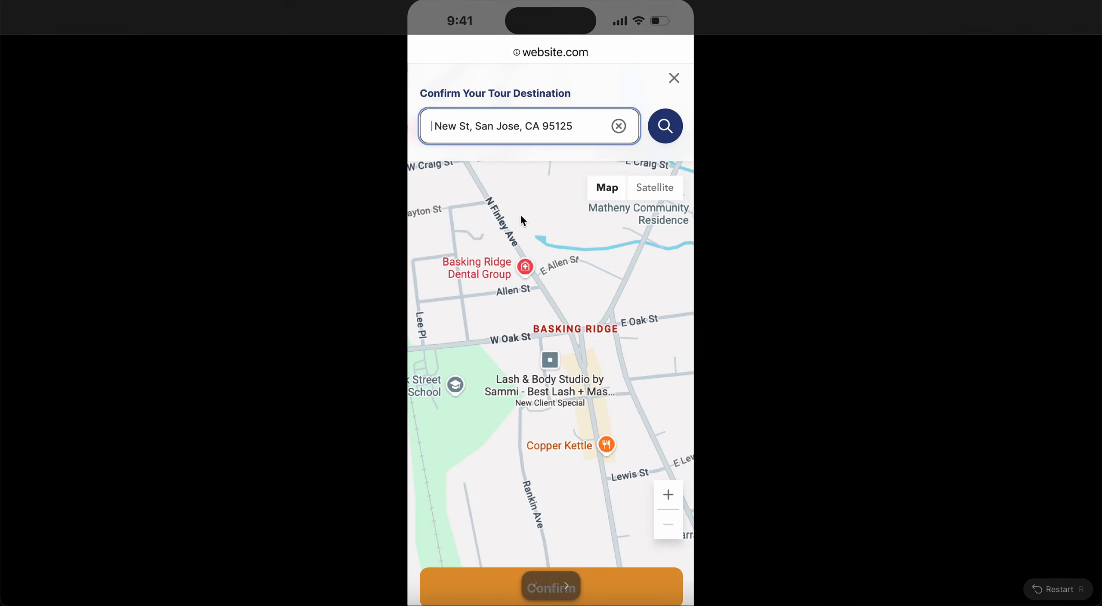
pyautogui.press('r')
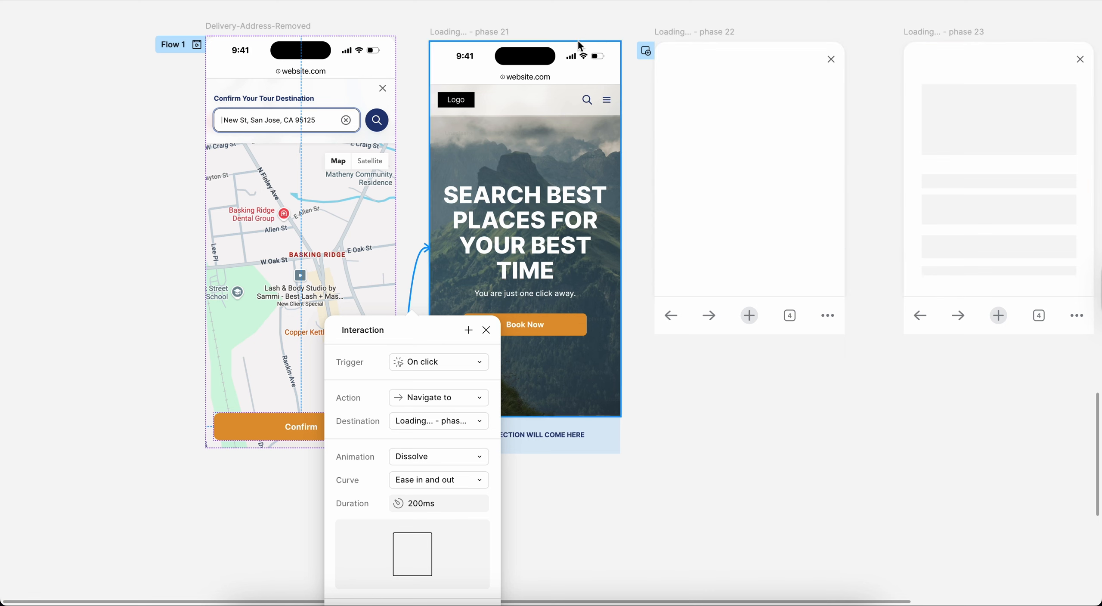
# Set the Move in duration of phase 21's Open overlay interaction back to 100 ms.
pyautogui.click(496, 33)
pyautogui.click(629, 77)
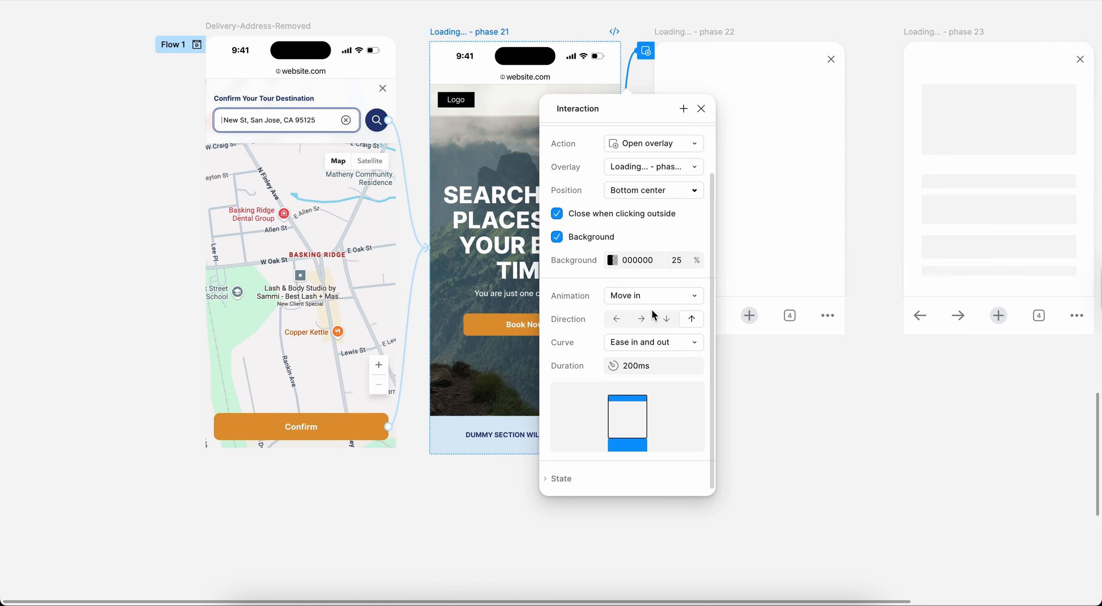
pyautogui.click(627, 370)
pyautogui.write('1')
pyautogui.press('Return')
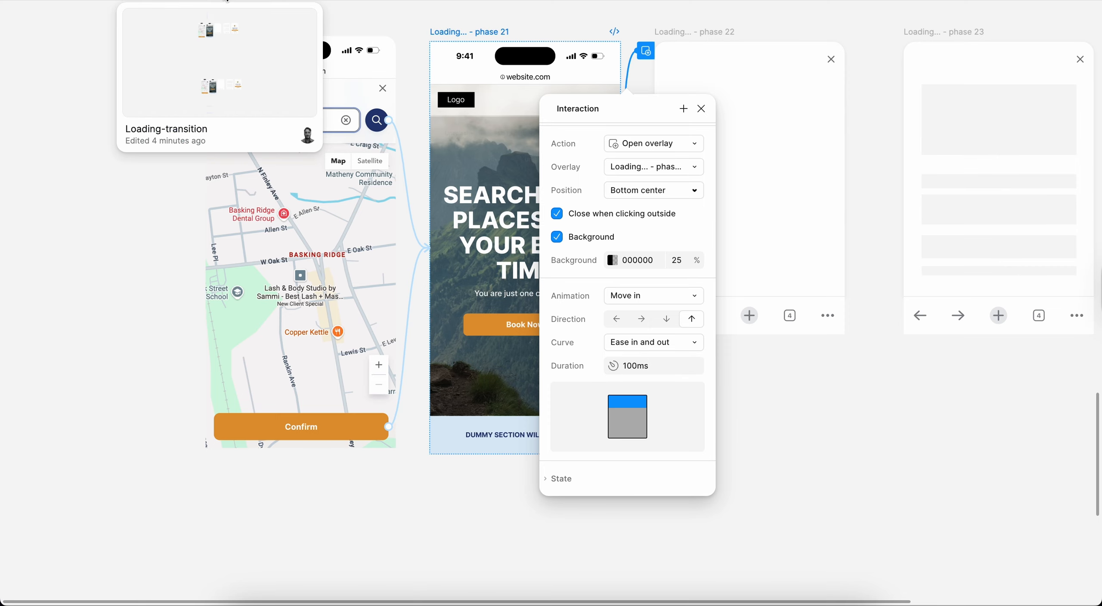
# Switch to the prototype preview and run the destination search to check the transition into phase 21.
pyautogui.click(345, 1)
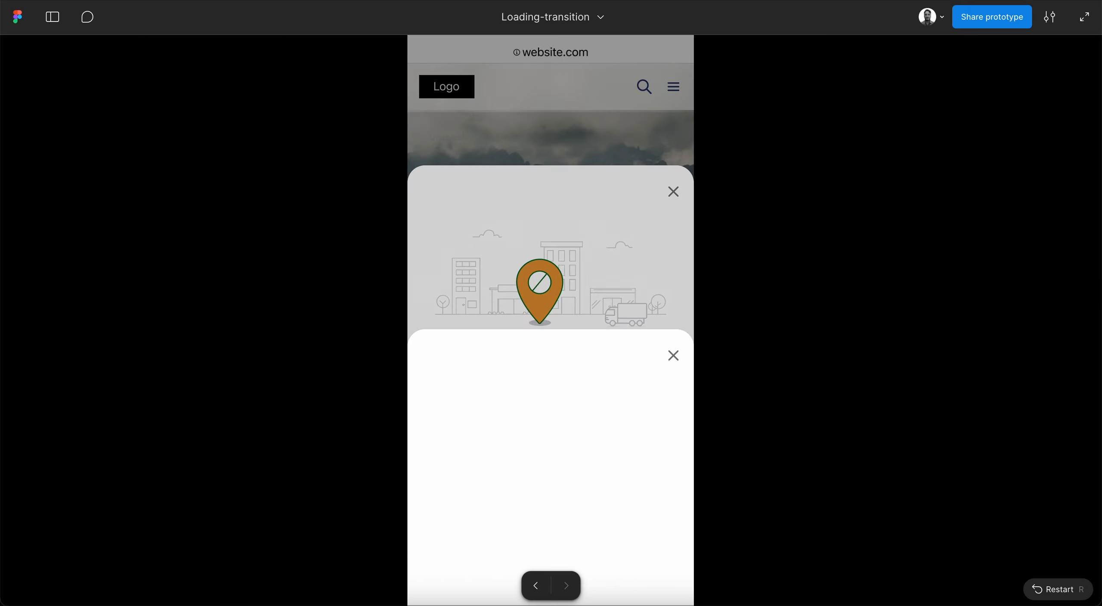
pyautogui.click(668, 121)
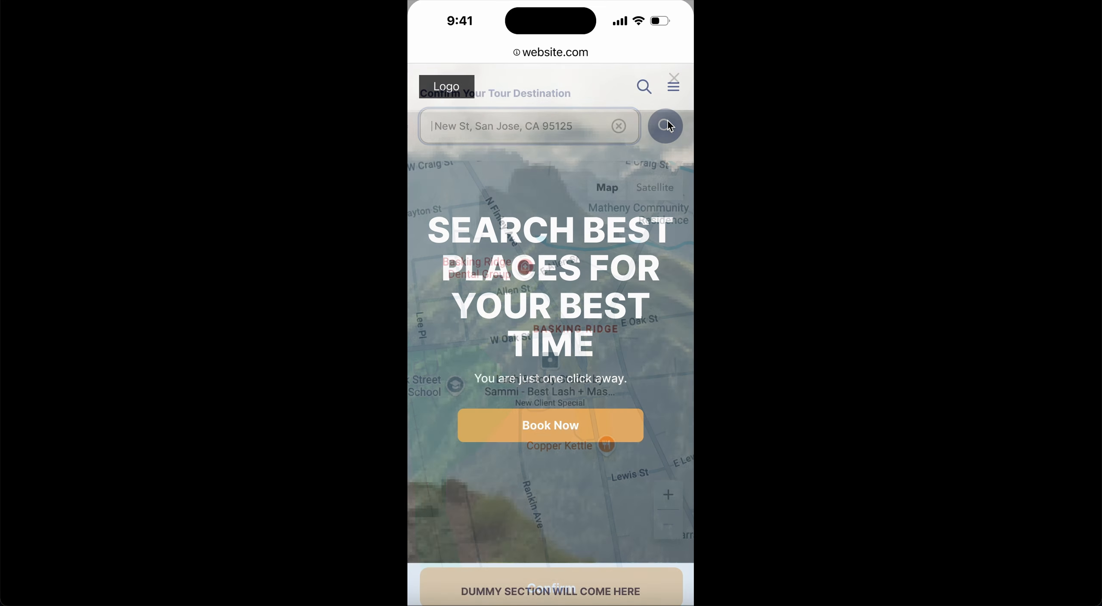